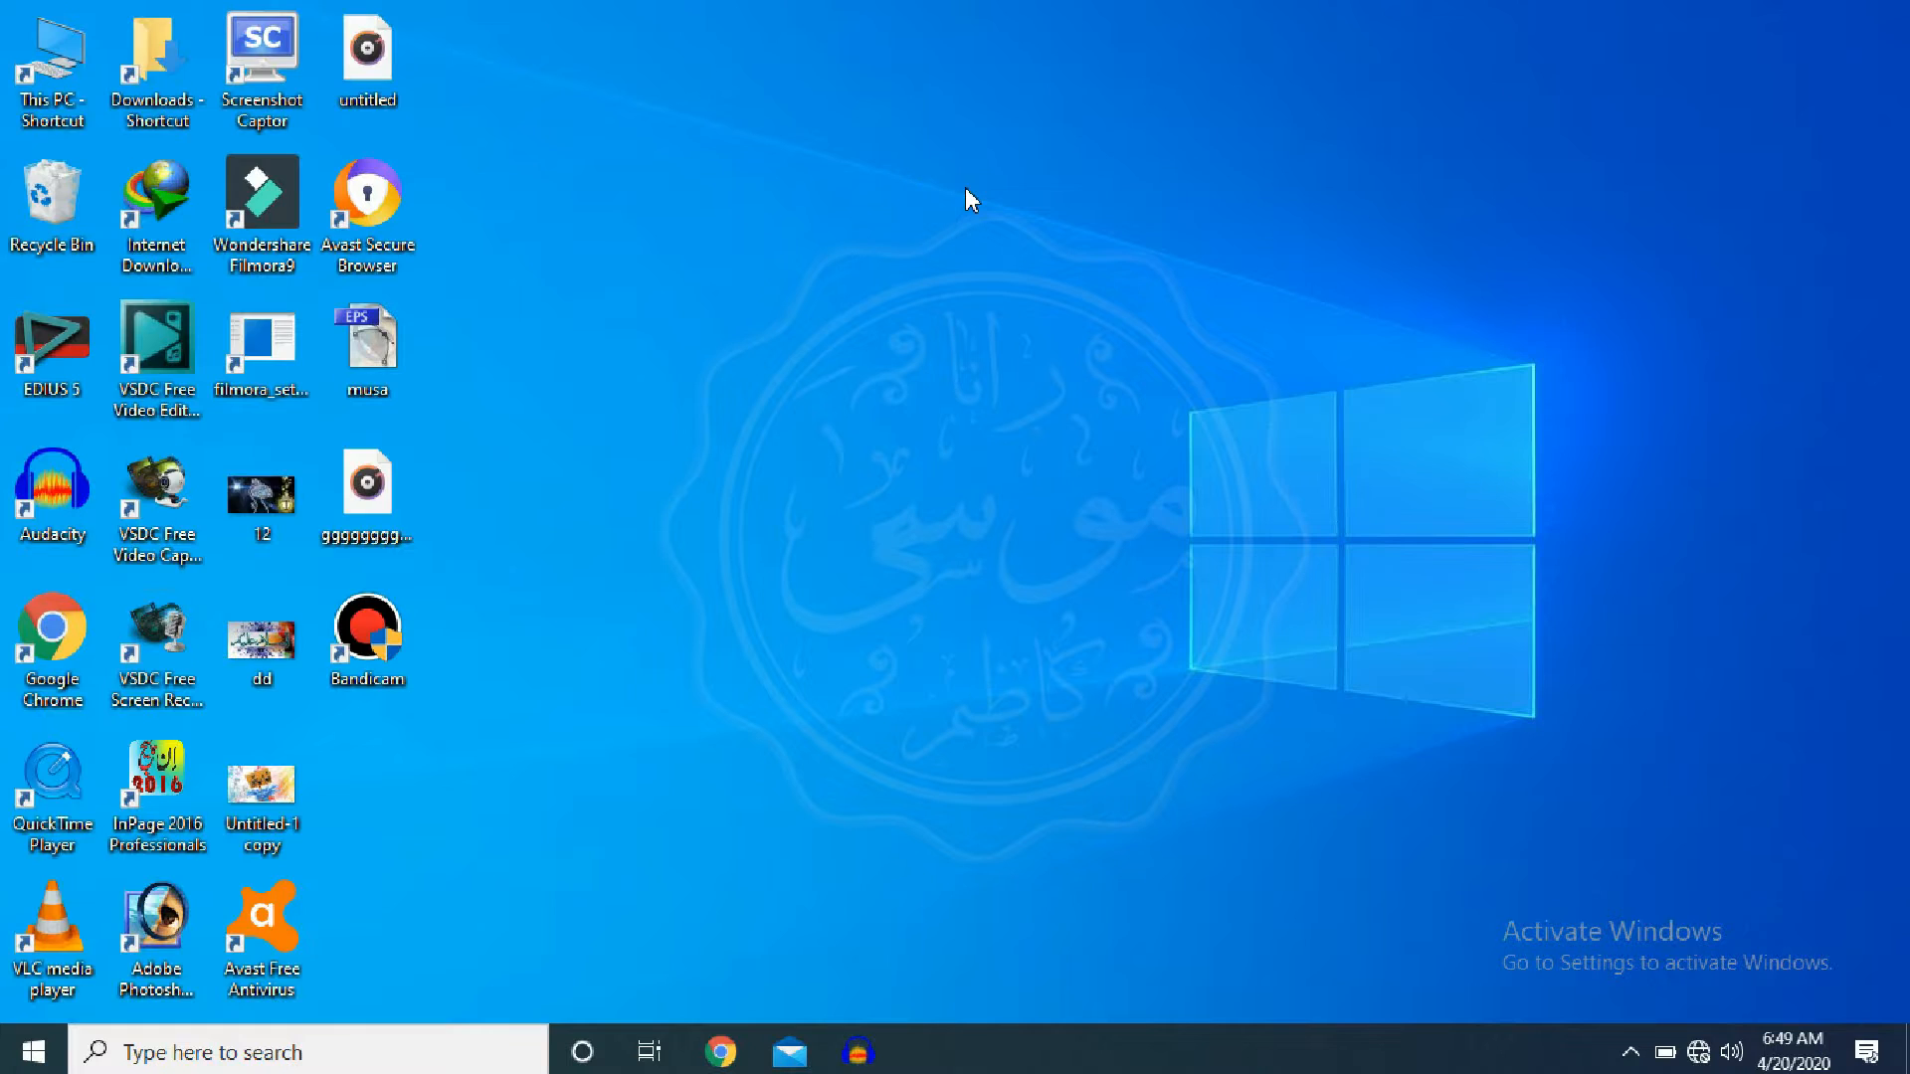
- Launch InPage Professional 2016 and dismiss the HASP driver, HASP error and registry warnings
{"action": "double_click", "coordinate": [154, 817]}
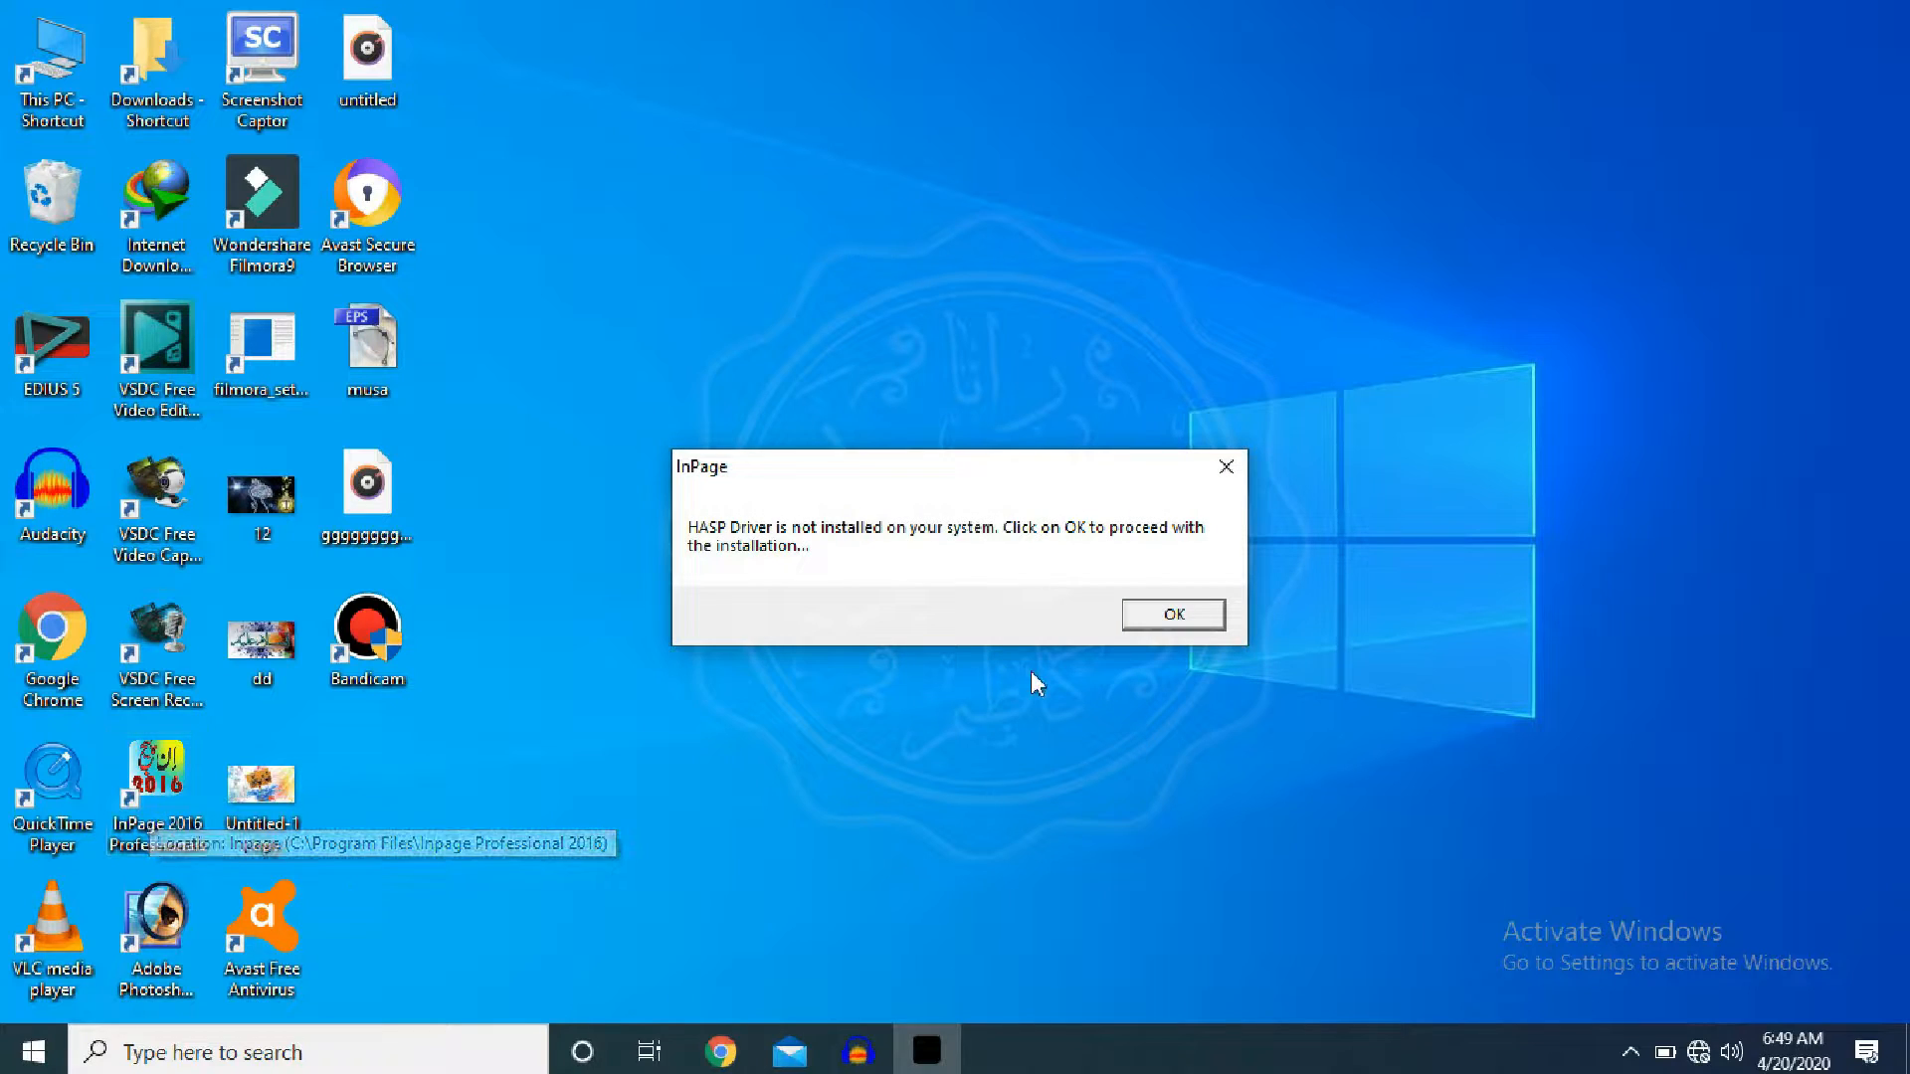
{"action": "left_click", "coordinate": [1154, 625]}
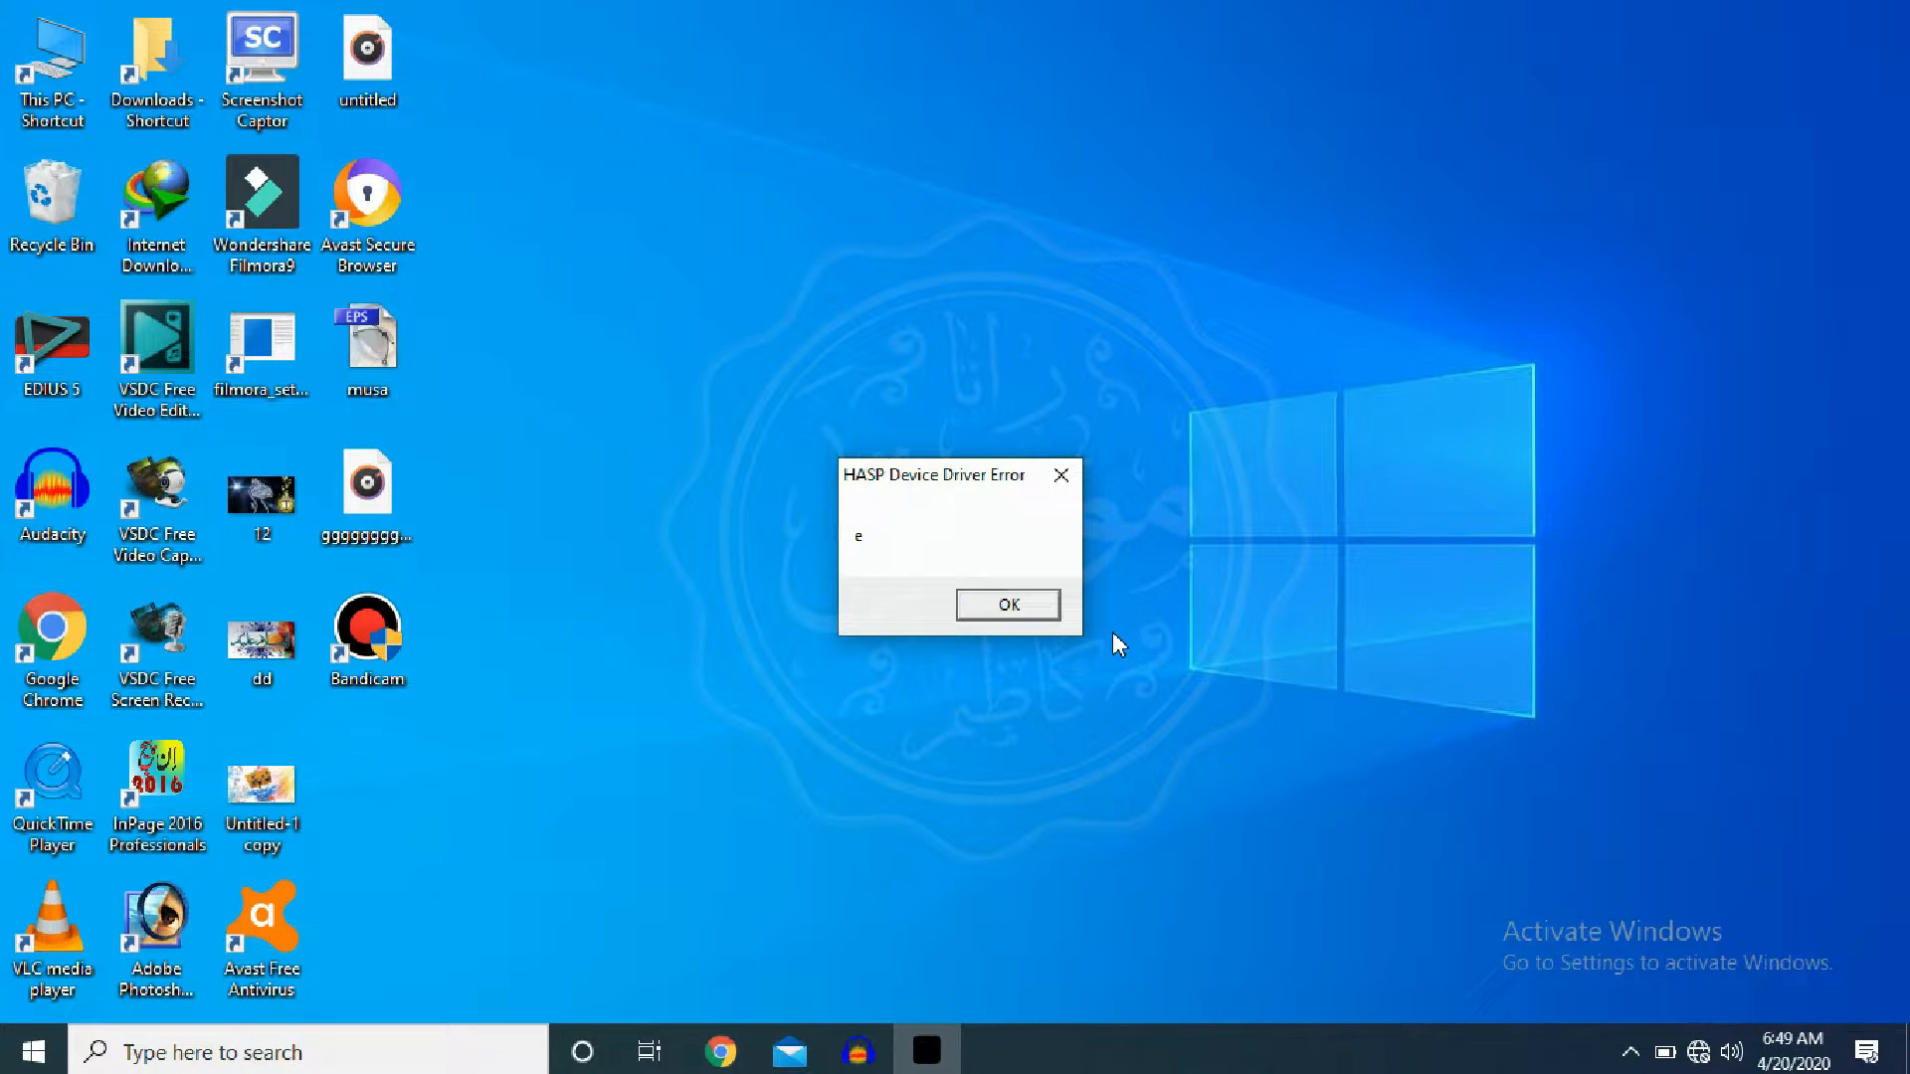
{"action": "left_click", "coordinate": [1009, 605]}
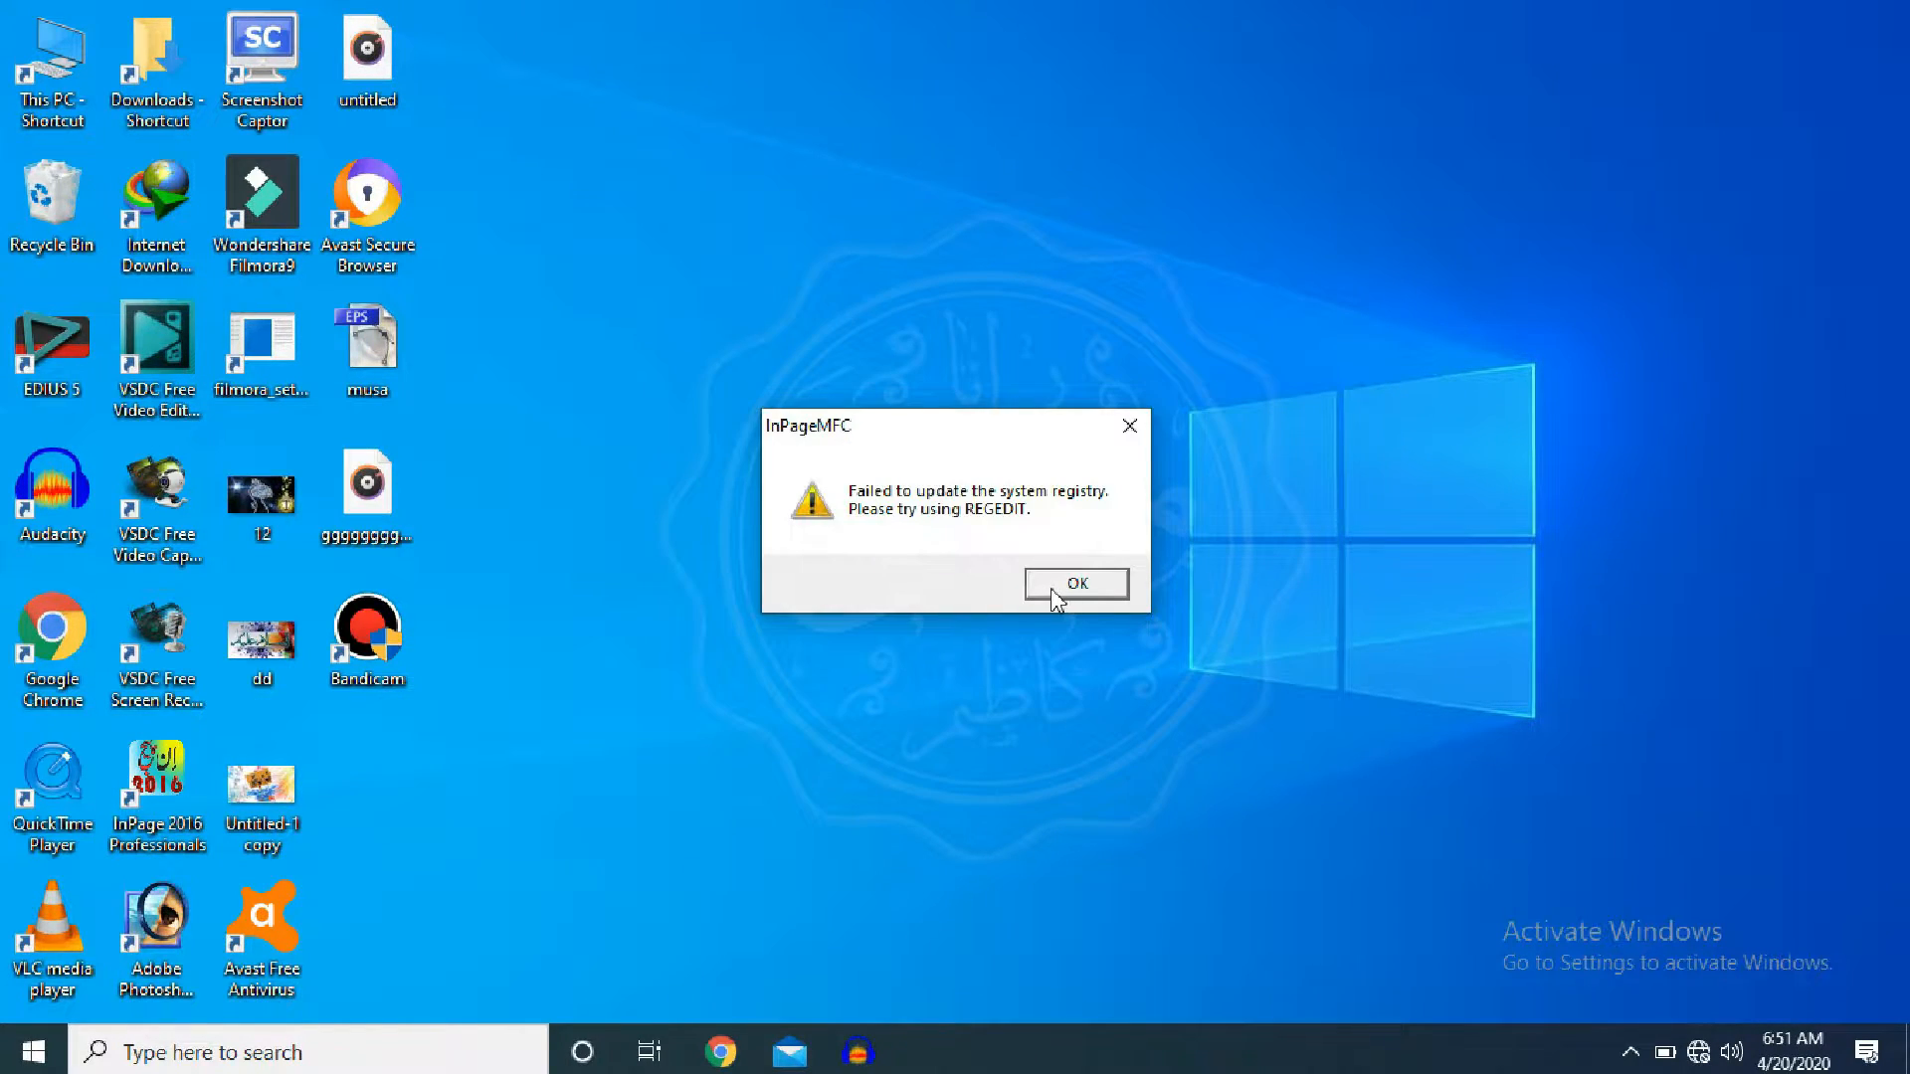
{"action": "left_click", "coordinate": [1050, 588]}
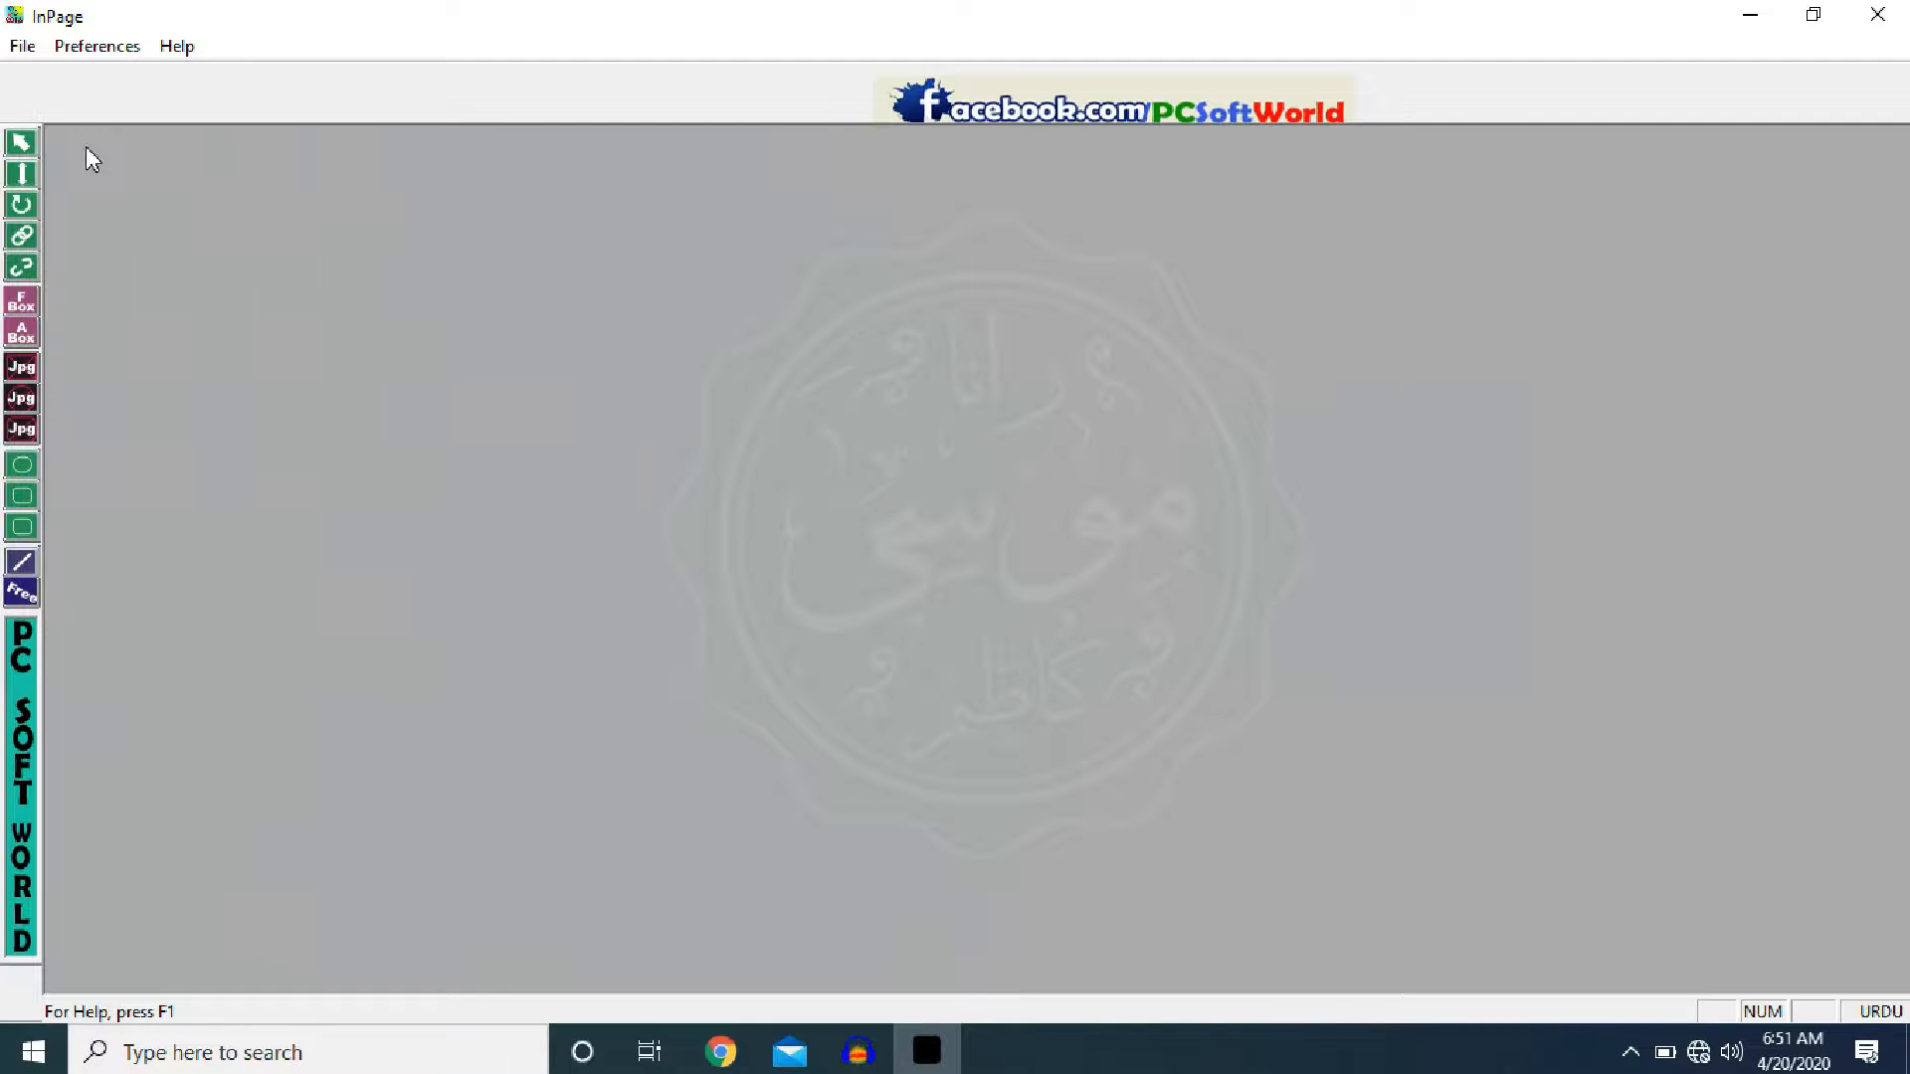
- Create a new A4 210x297mm portrait document with Right To Left direction
{"action": "left_click", "coordinate": [24, 48]}
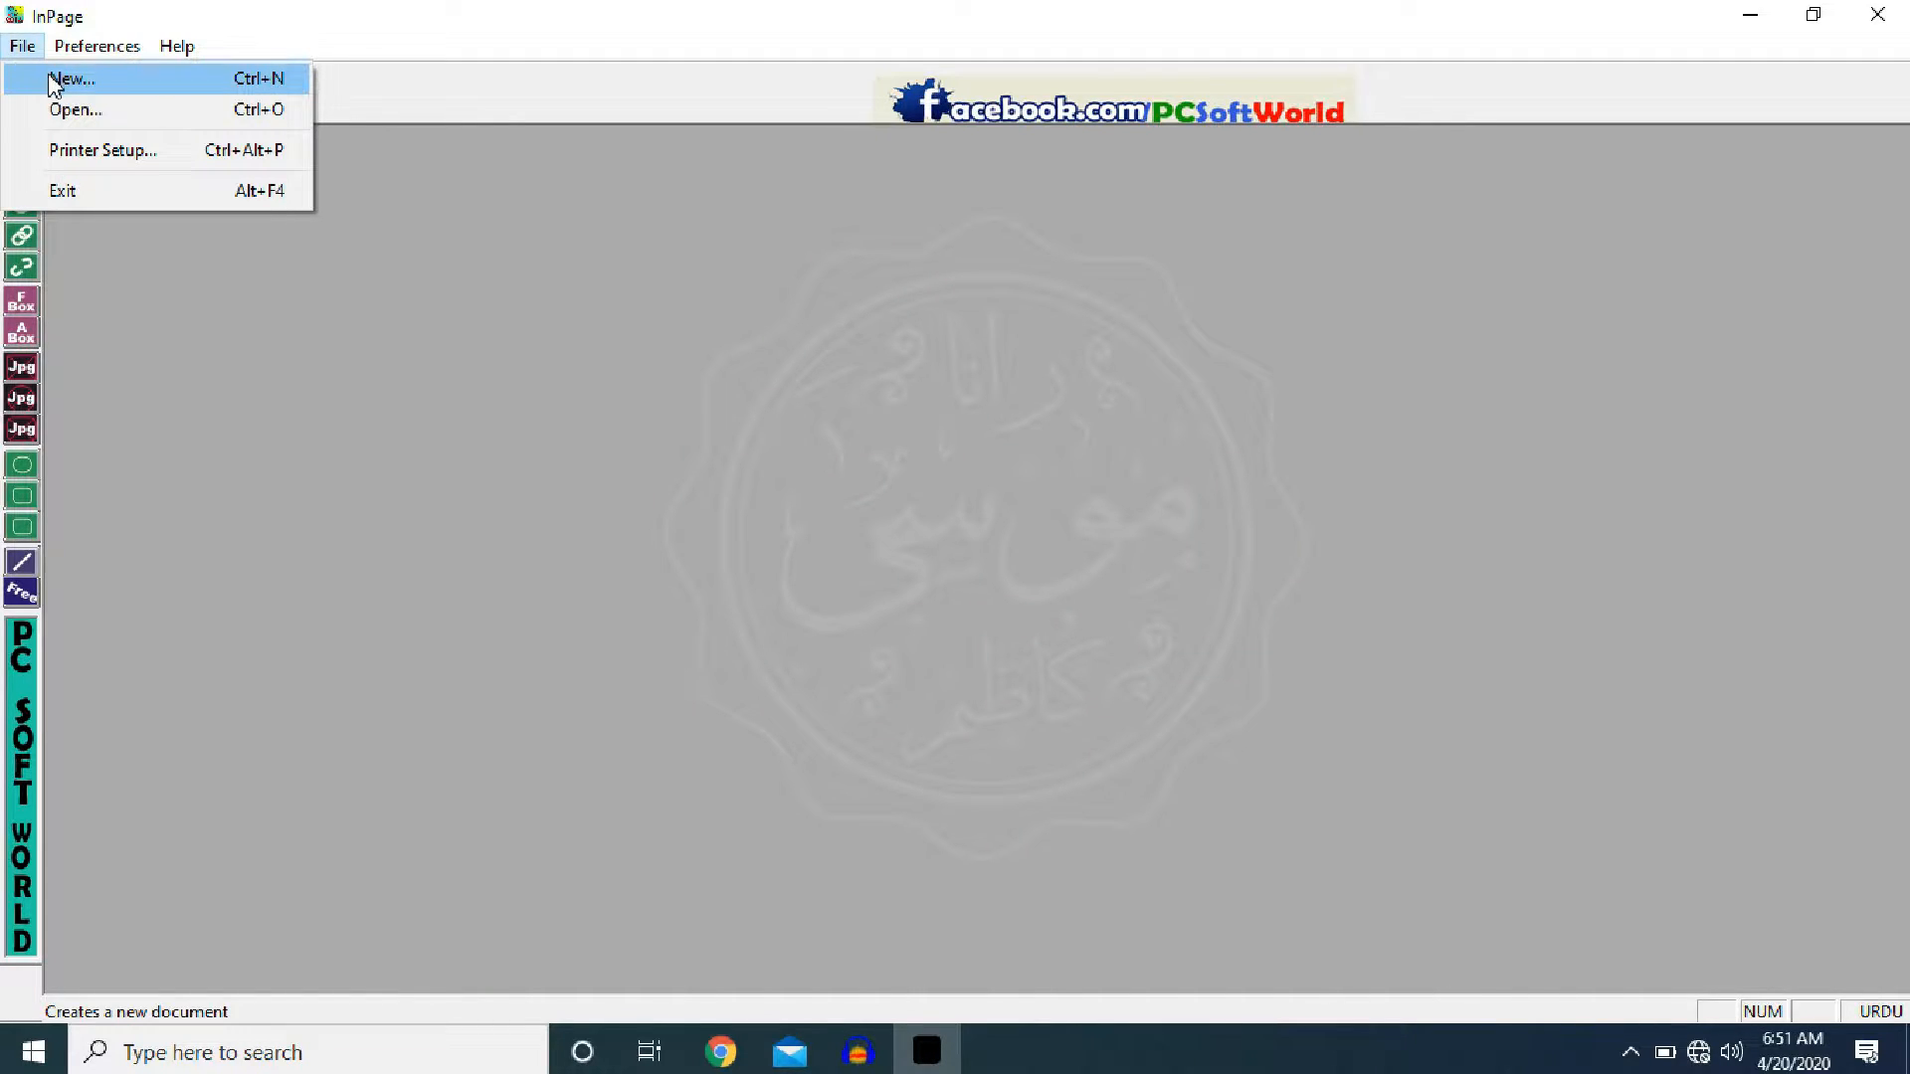
{"action": "left_click", "coordinate": [48, 74]}
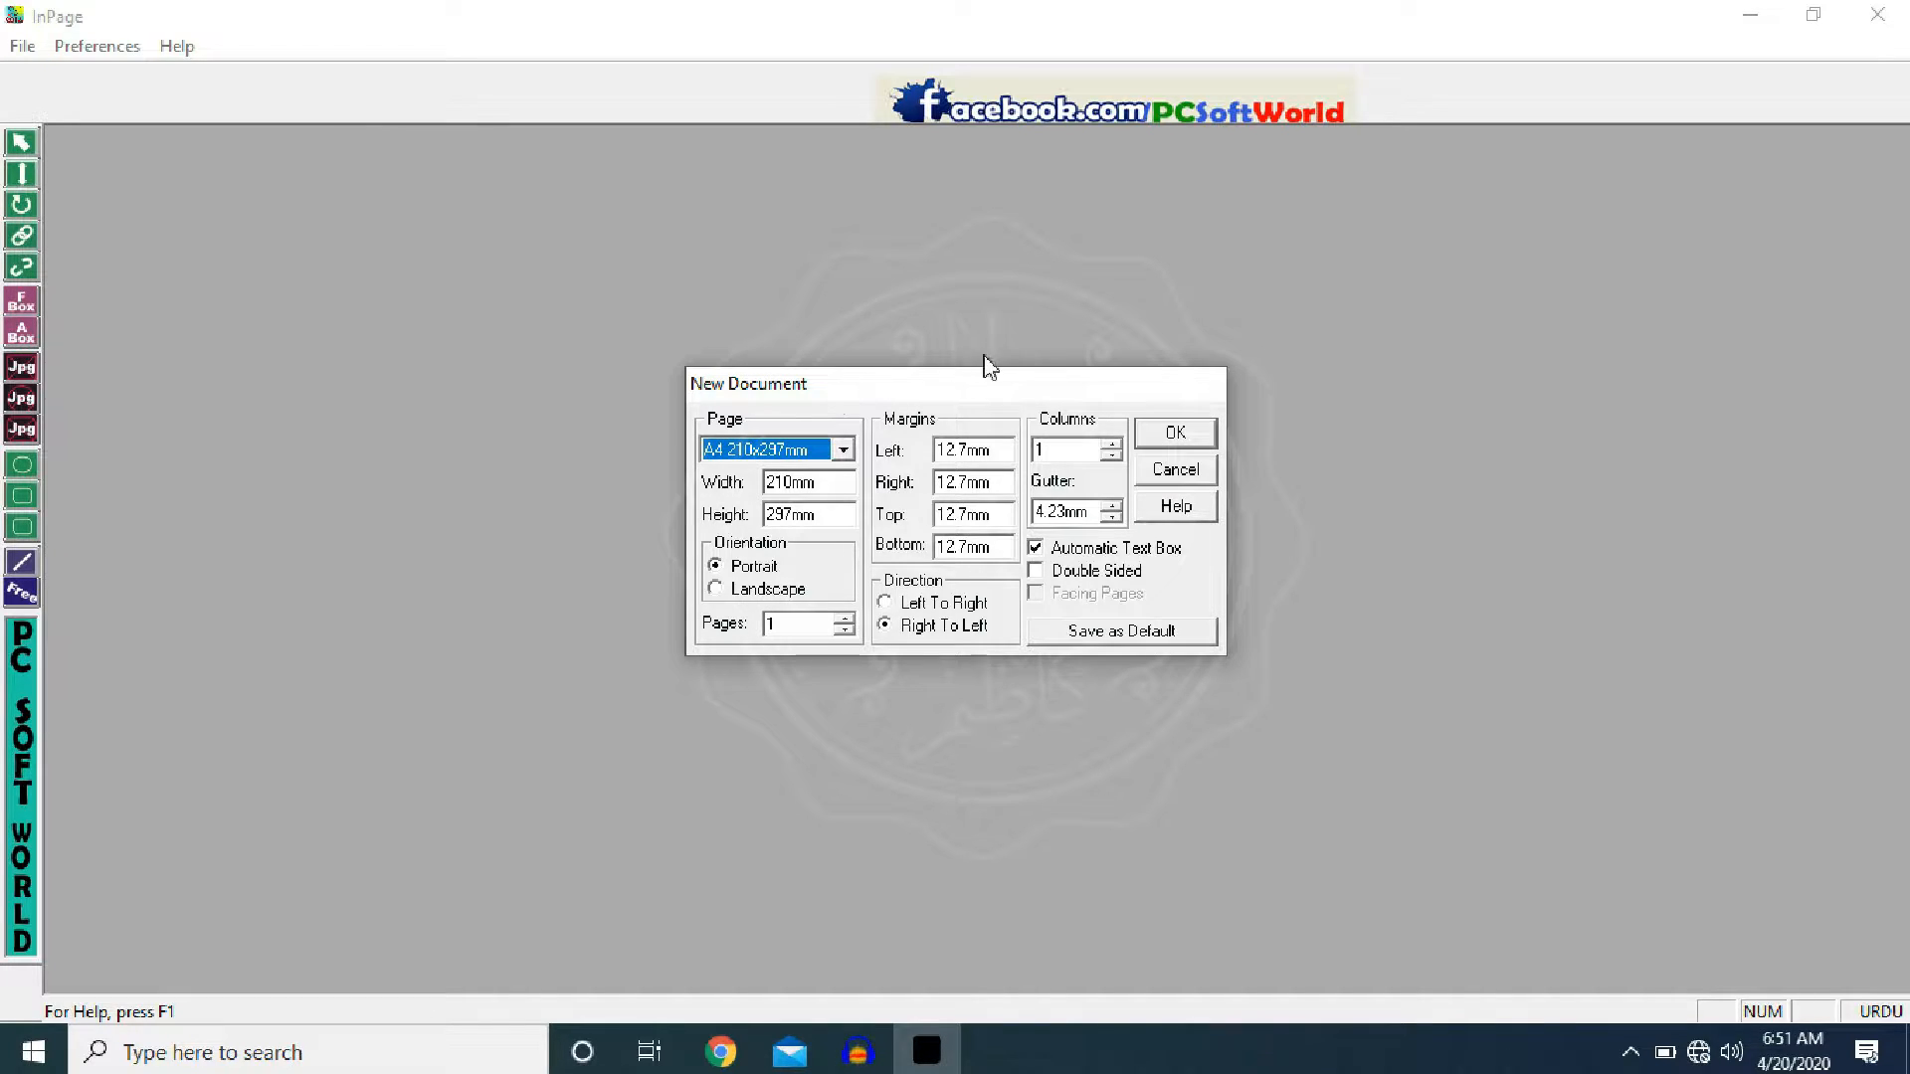
{"action": "left_click", "coordinate": [1176, 433]}
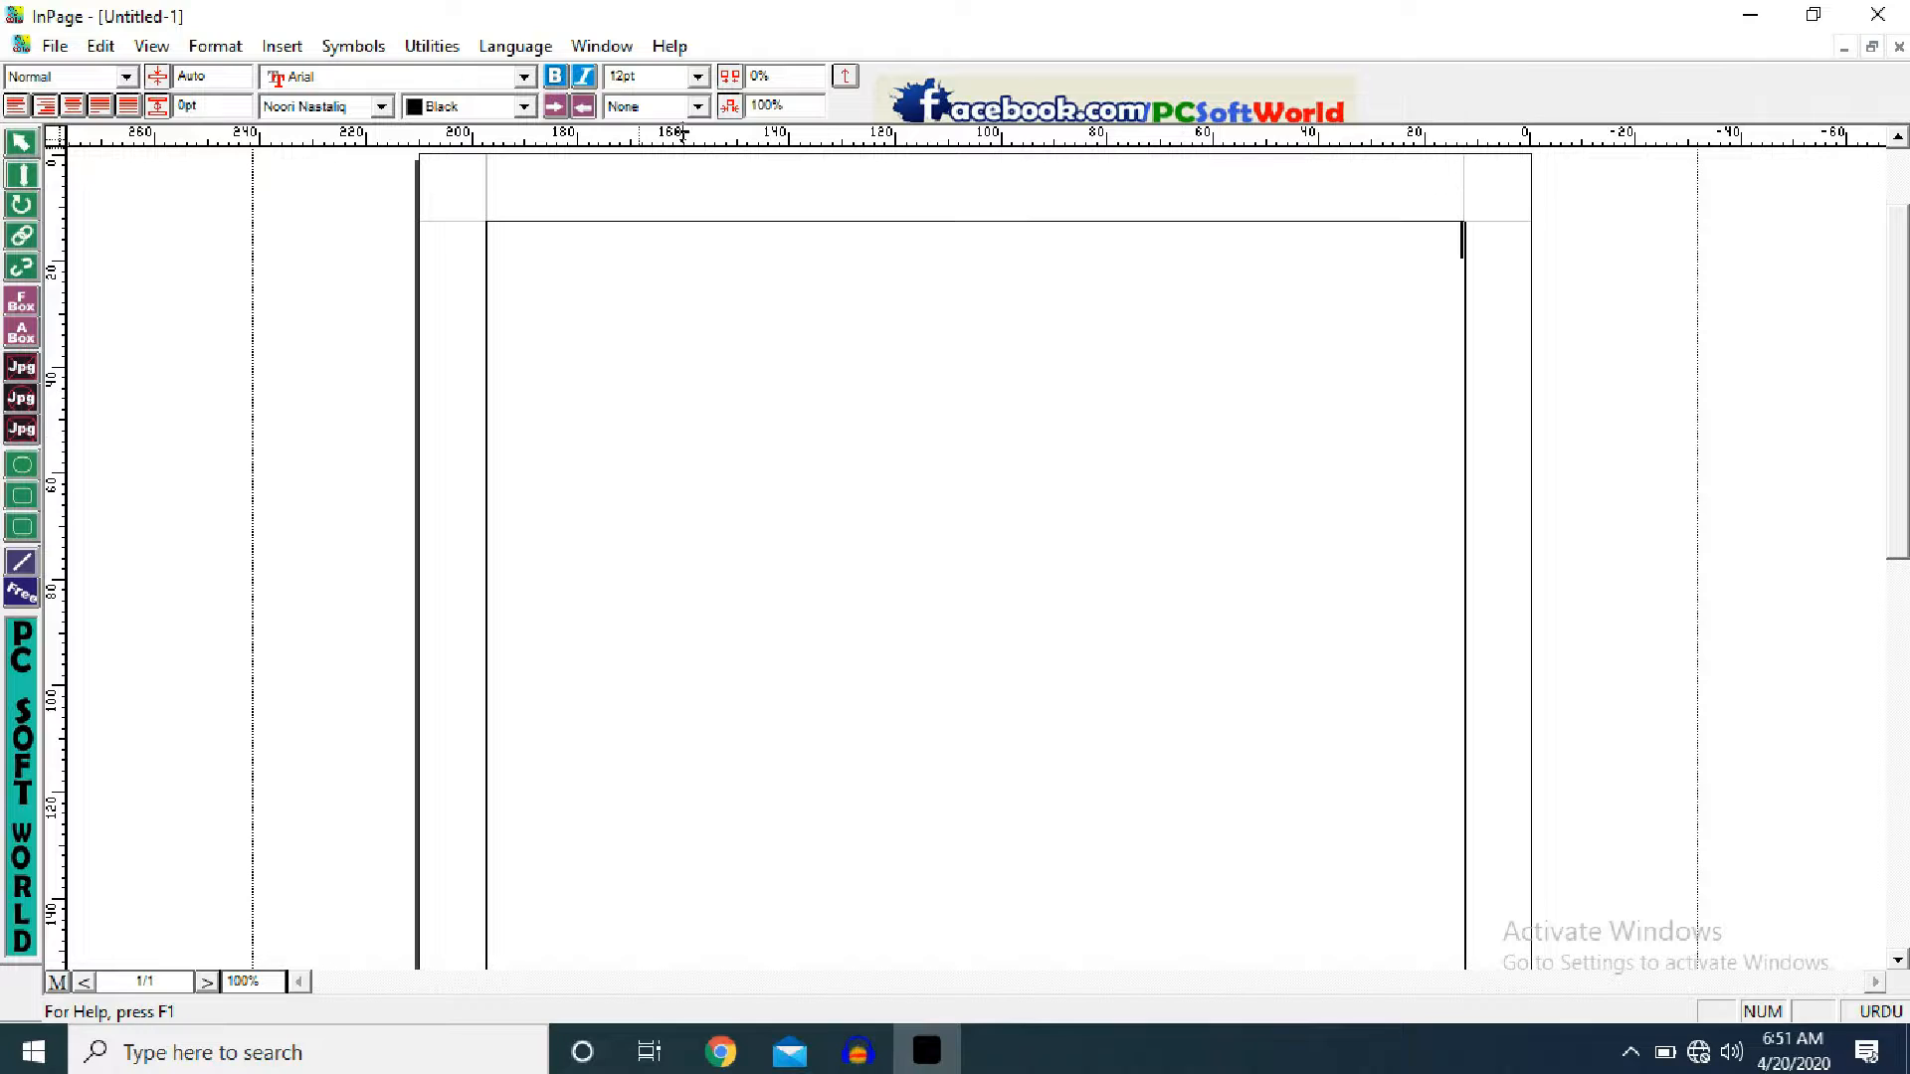
- Set the toolbar text size to 60pt, keeping the text colour Black
{"action": "left_click", "coordinate": [698, 78]}
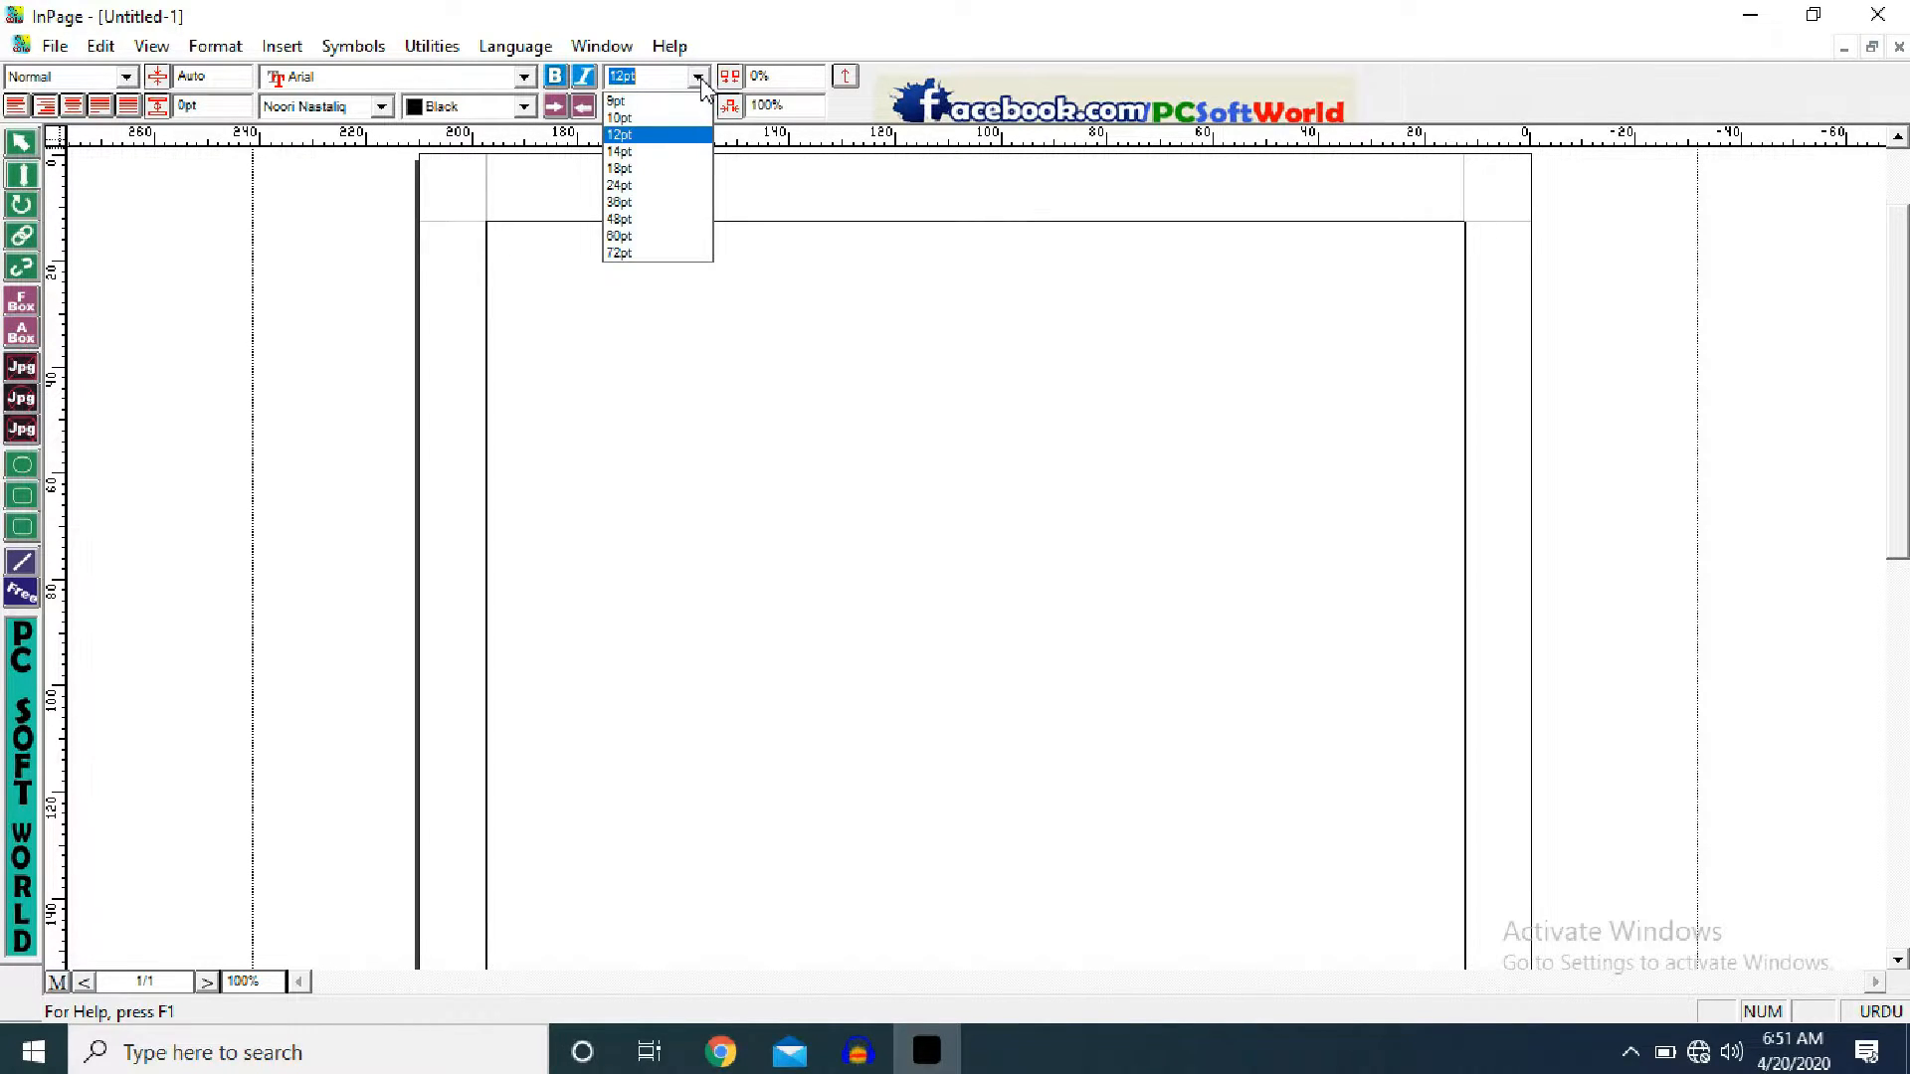
{"action": "left_click", "coordinate": [699, 79]}
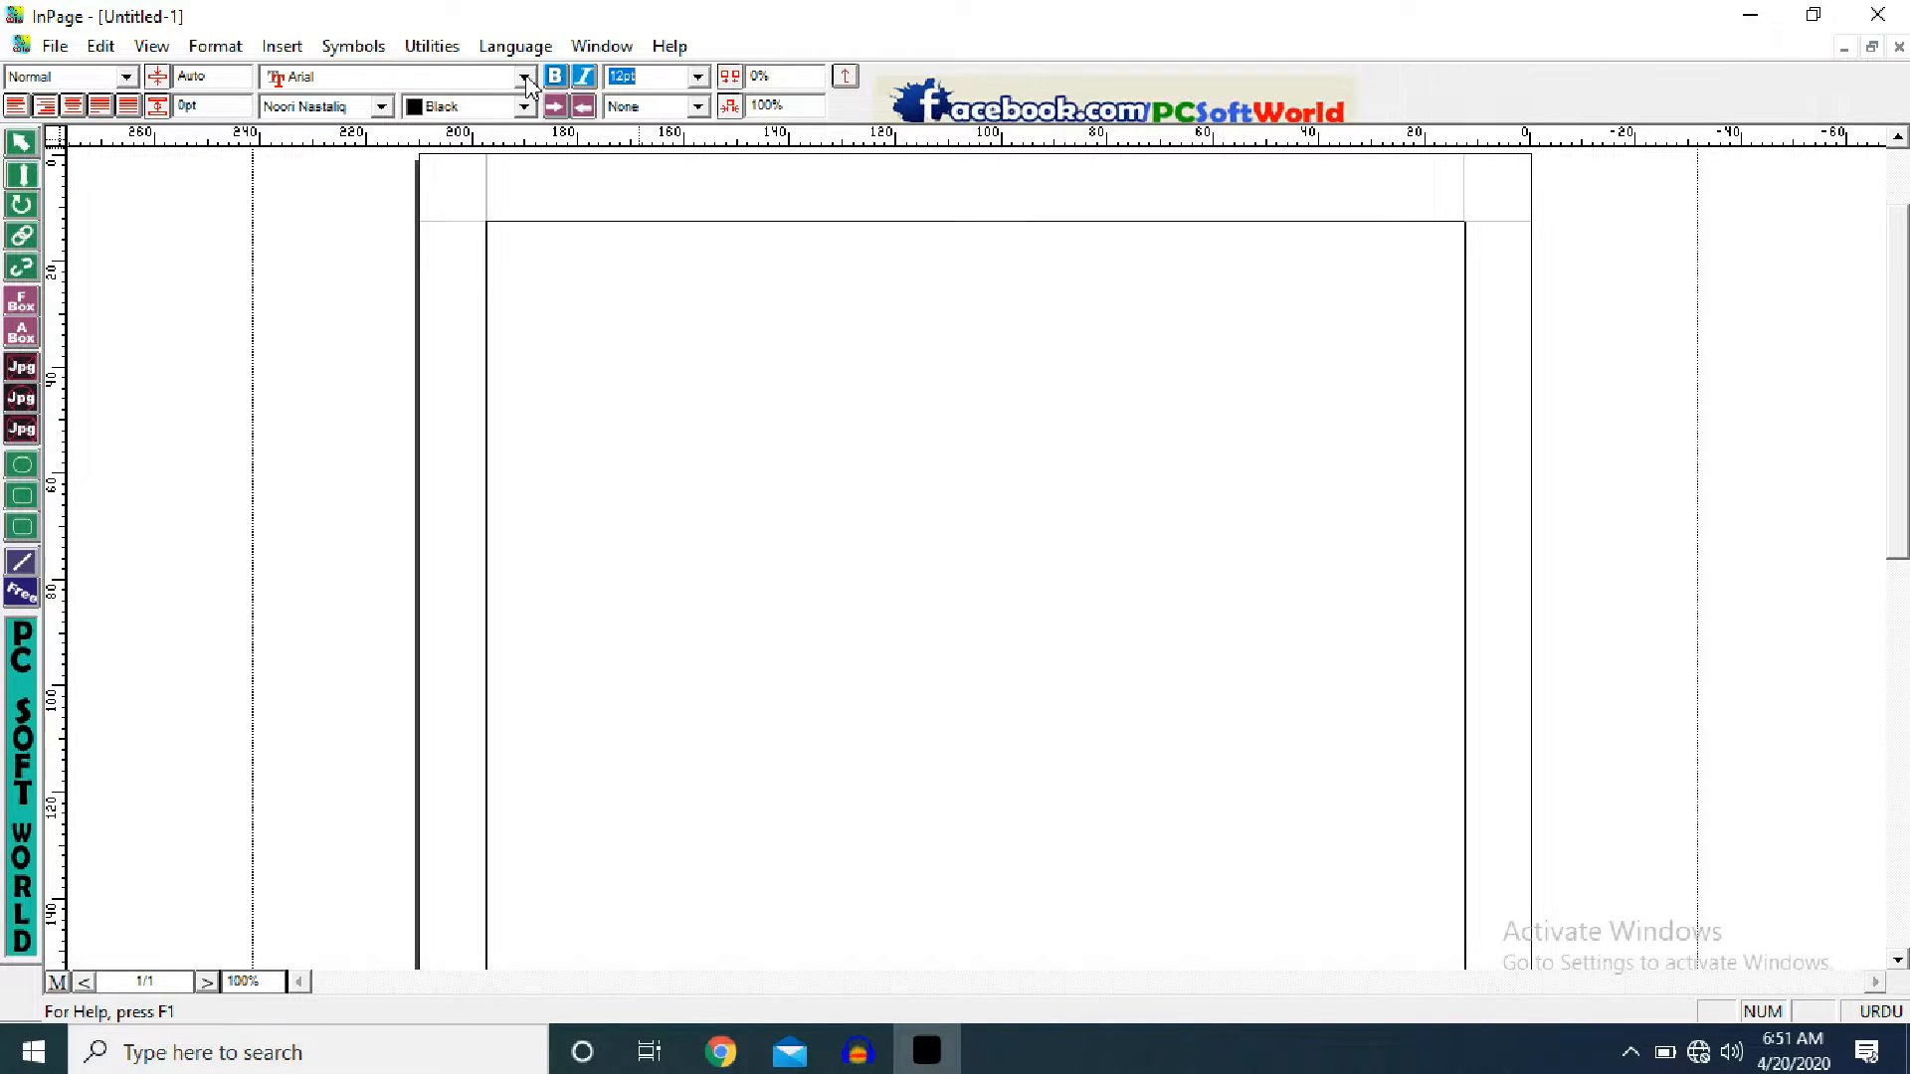
{"action": "left_click", "coordinate": [524, 108]}
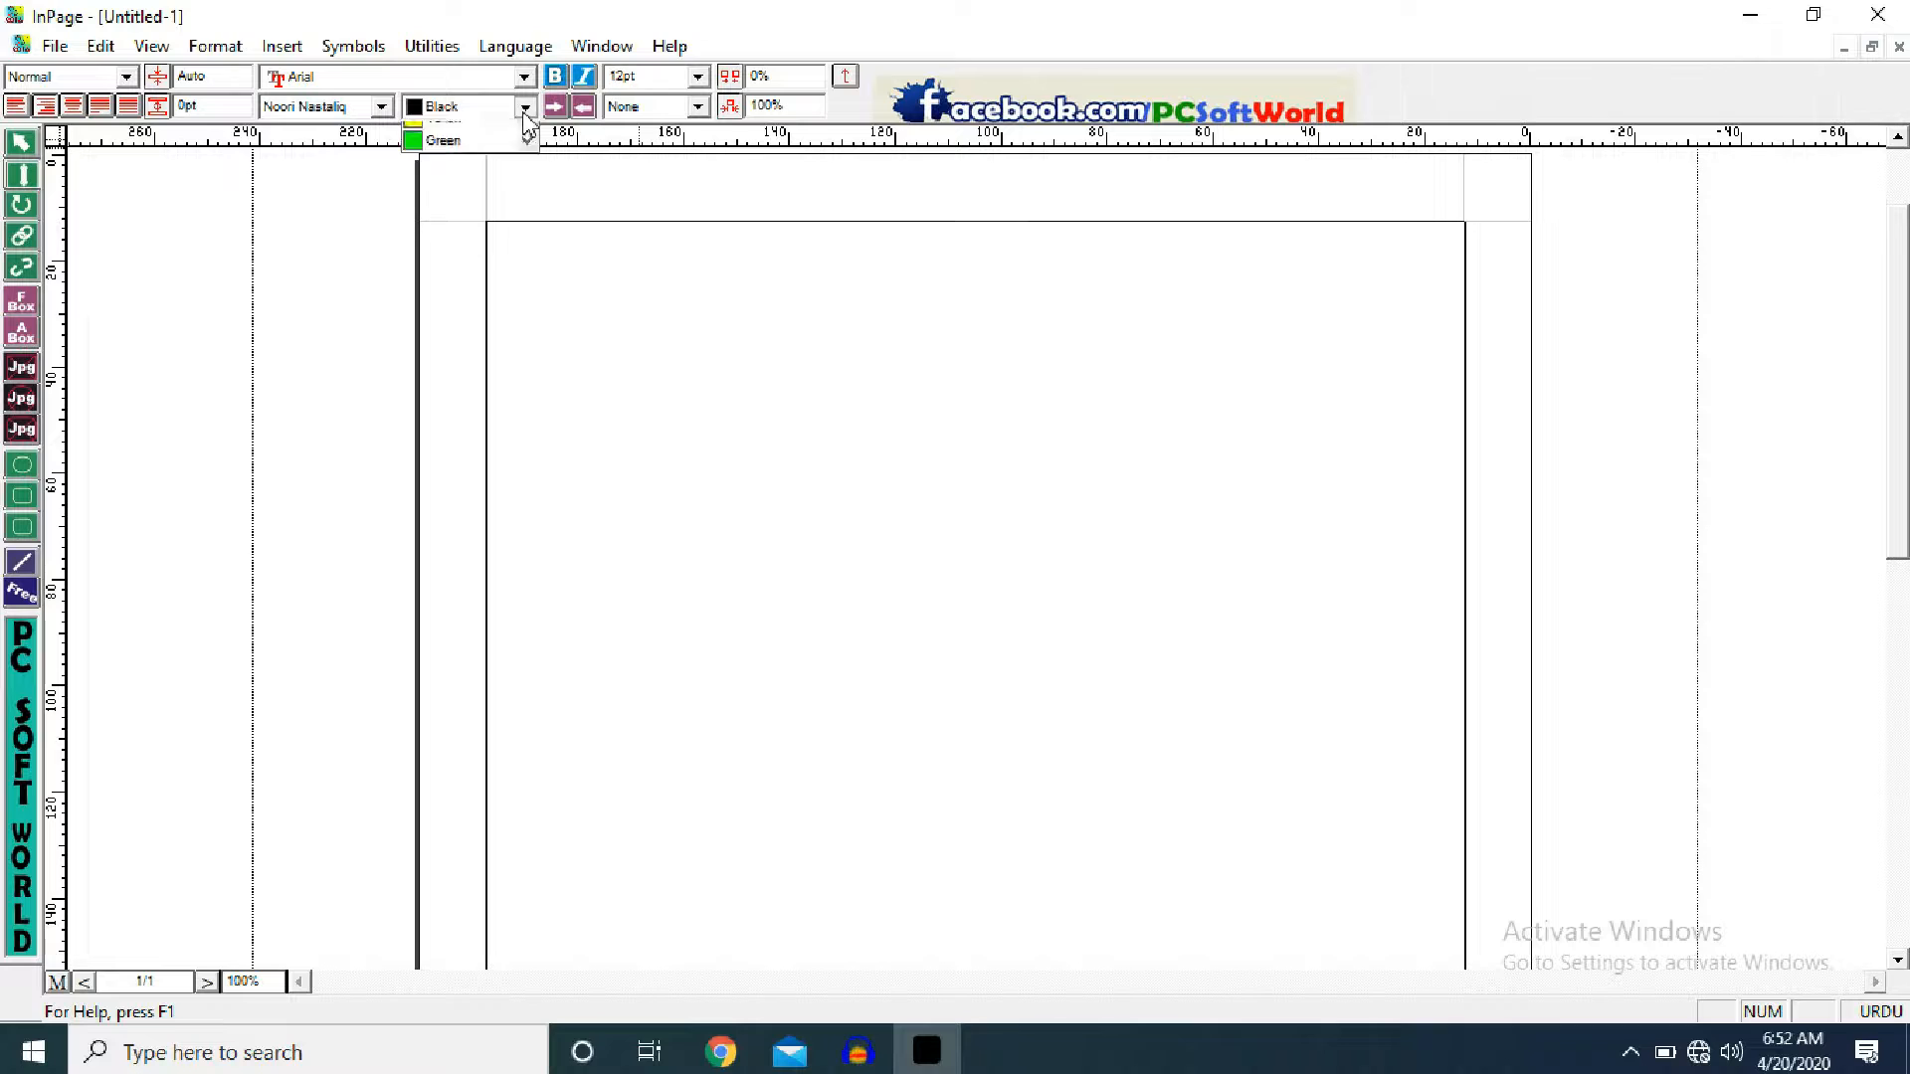
{"action": "left_click", "coordinate": [525, 125]}
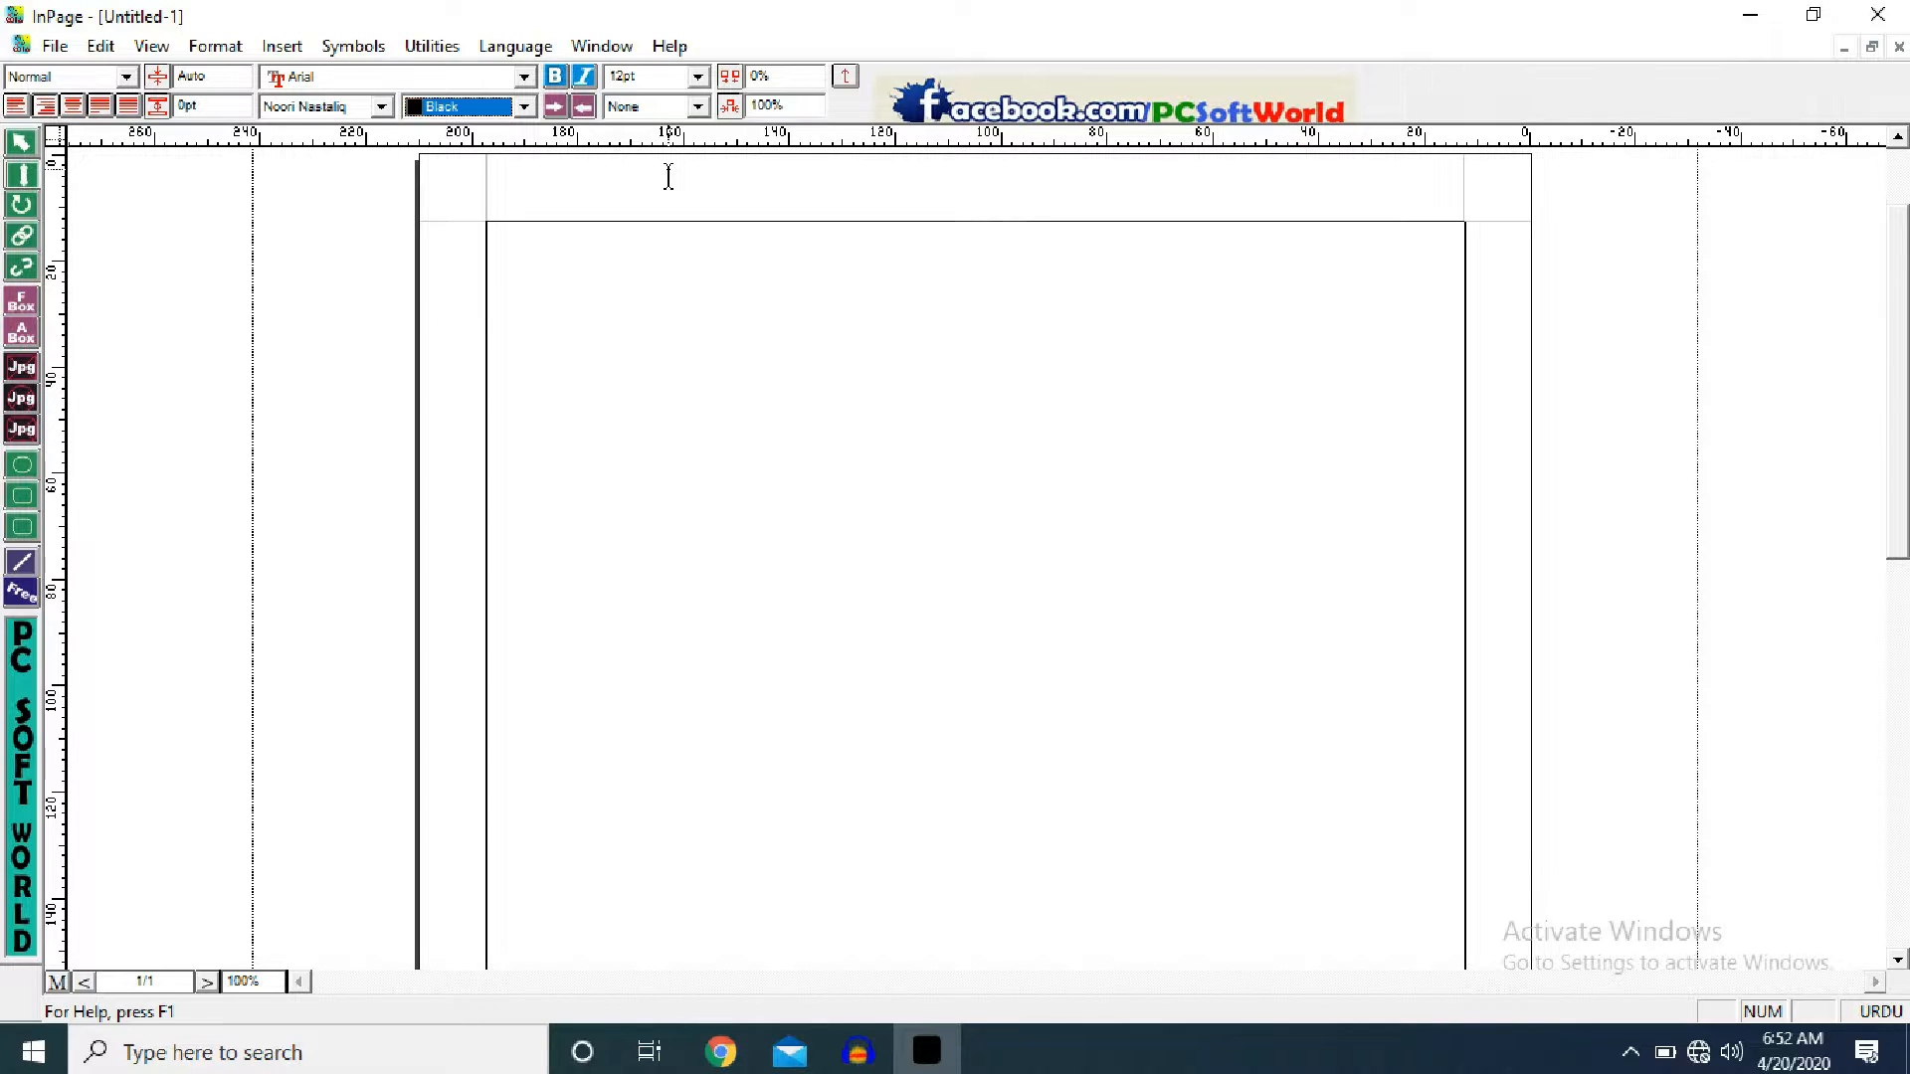
{"action": "left_click", "coordinate": [700, 79]}
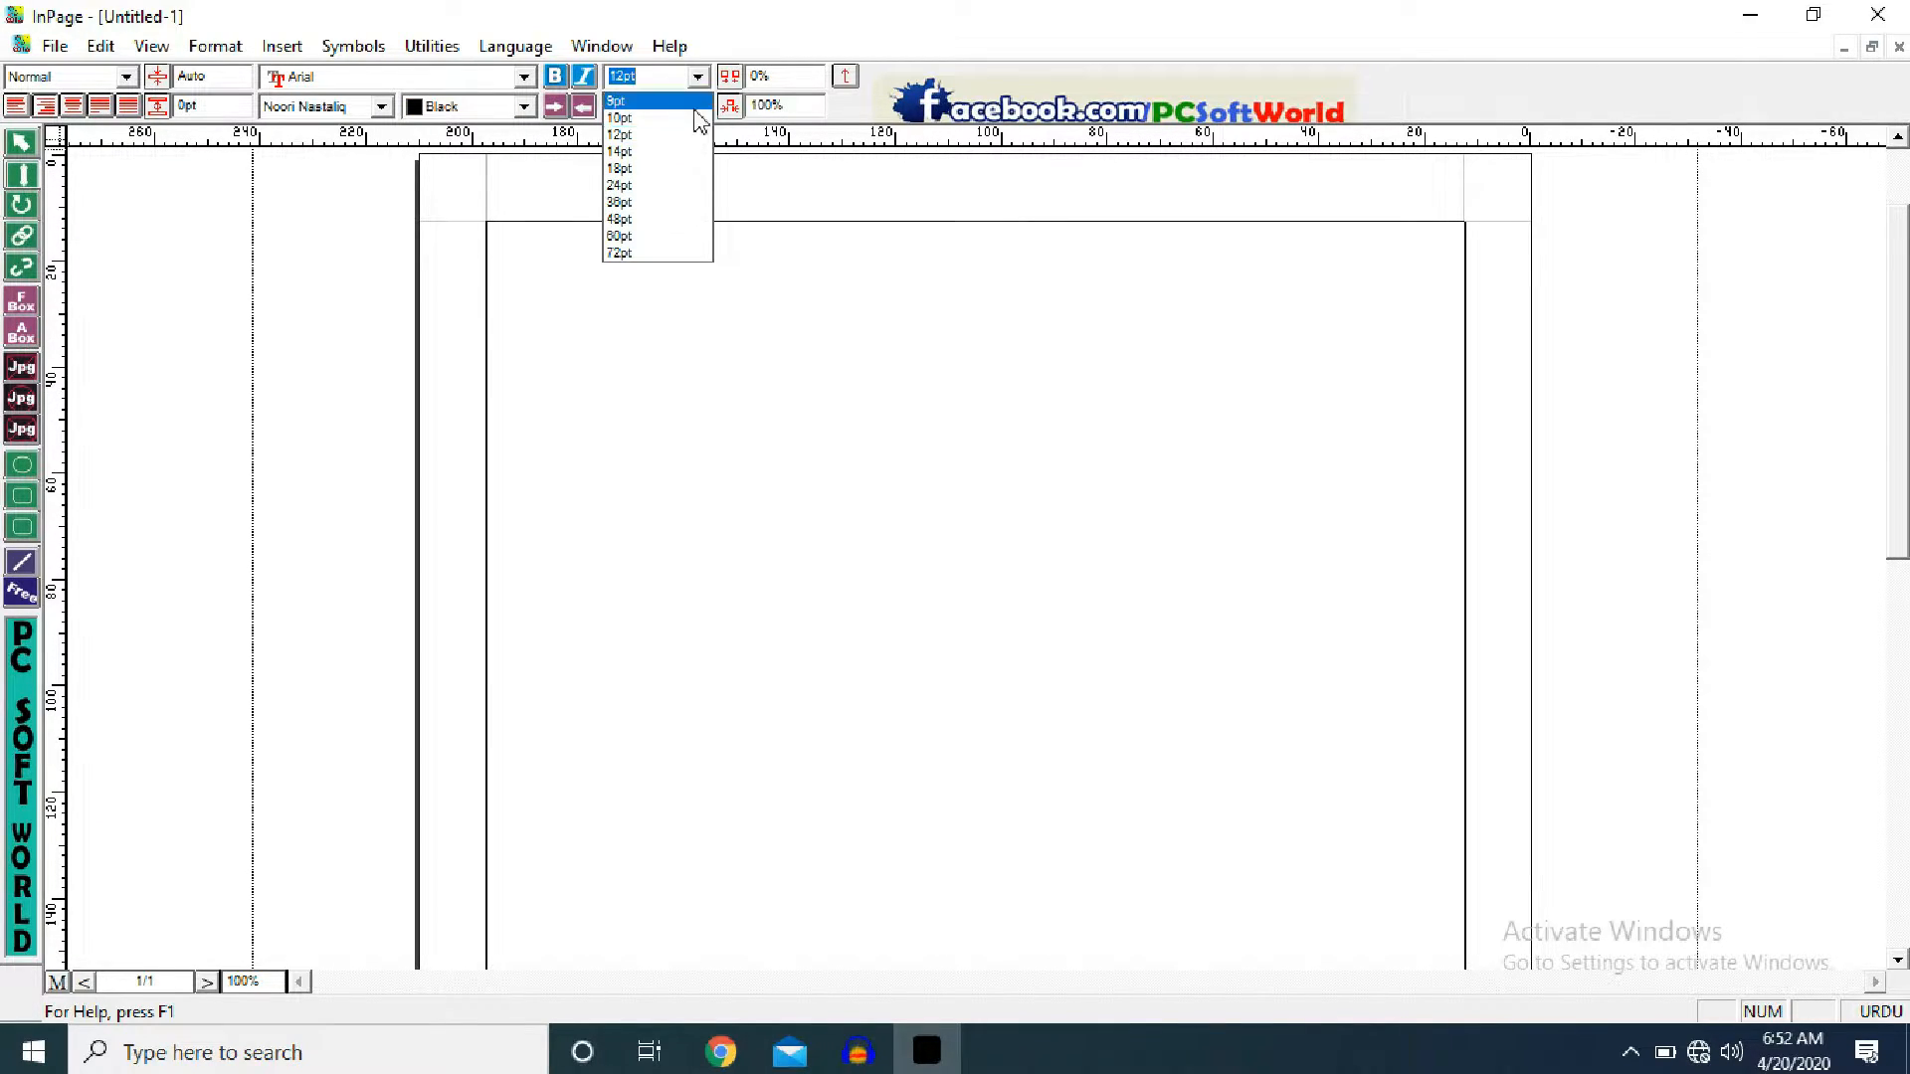
{"action": "left_click", "coordinate": [661, 239]}
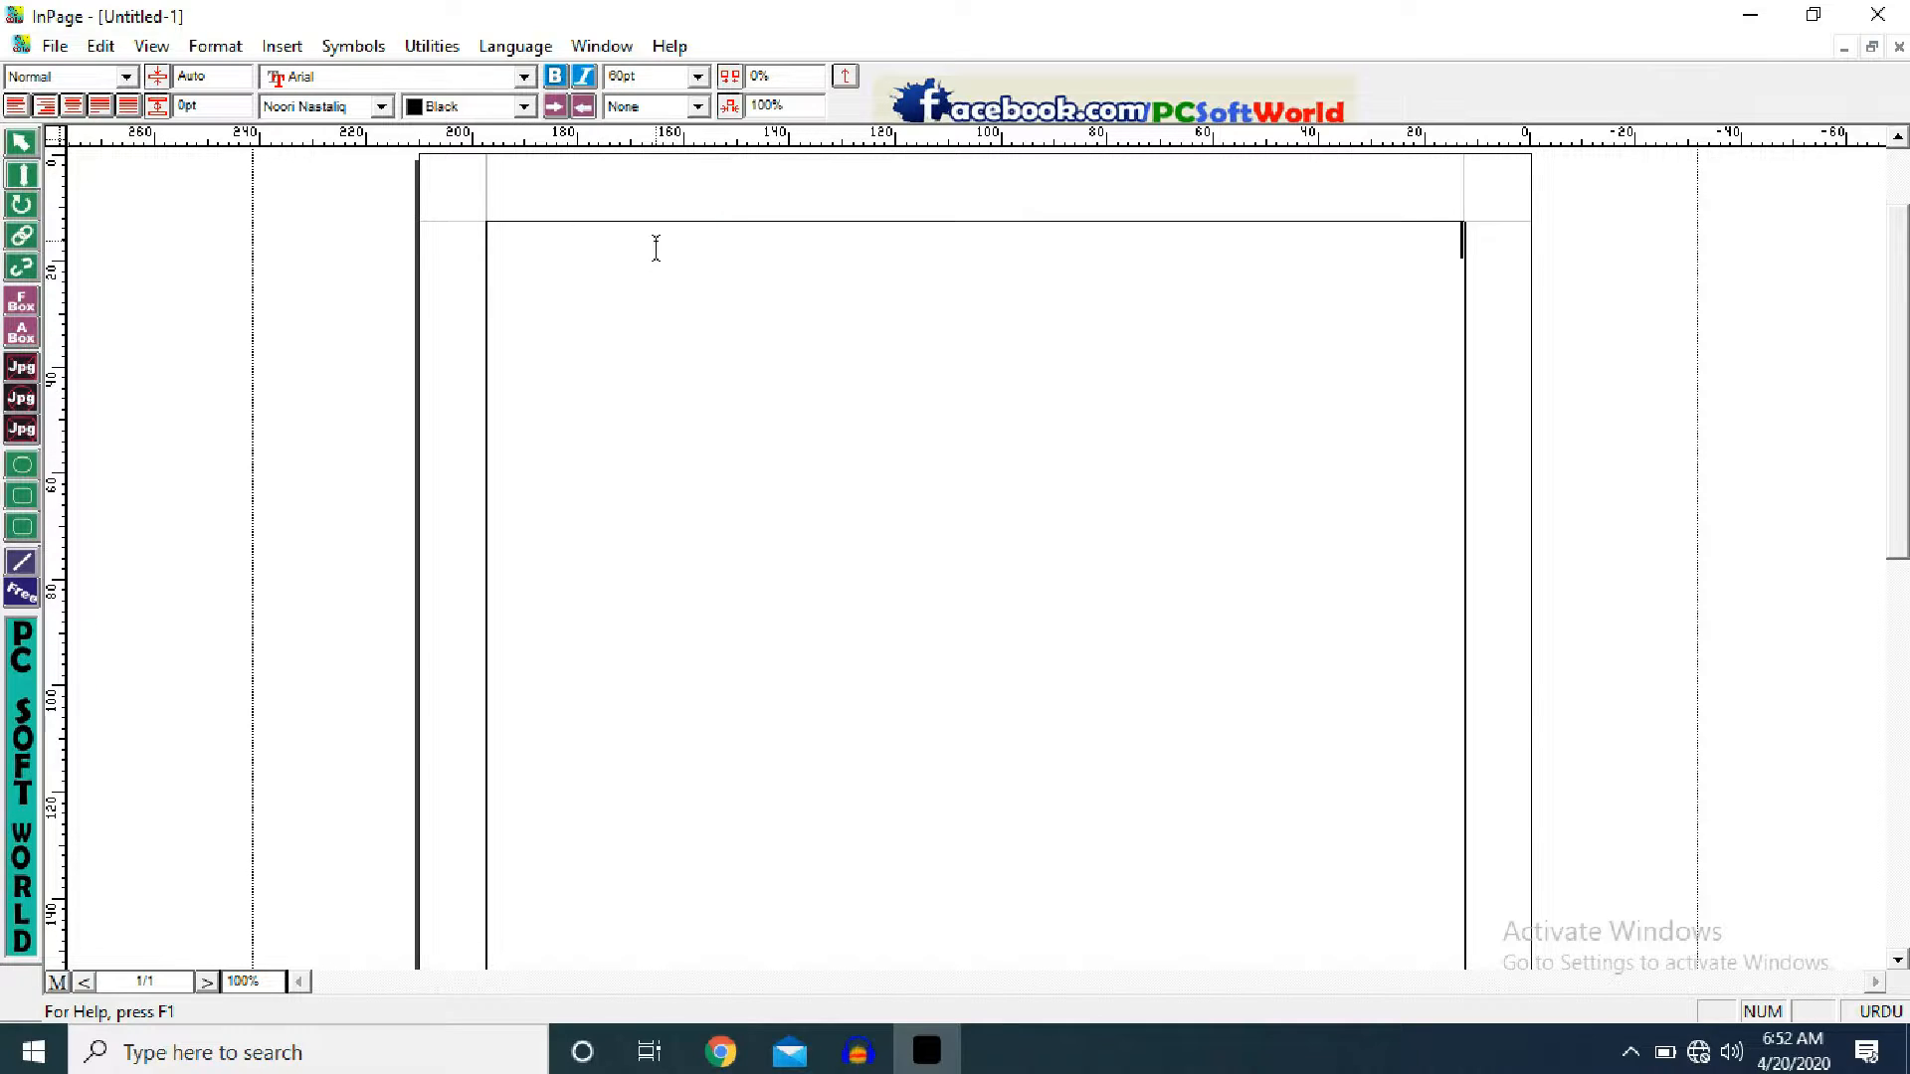
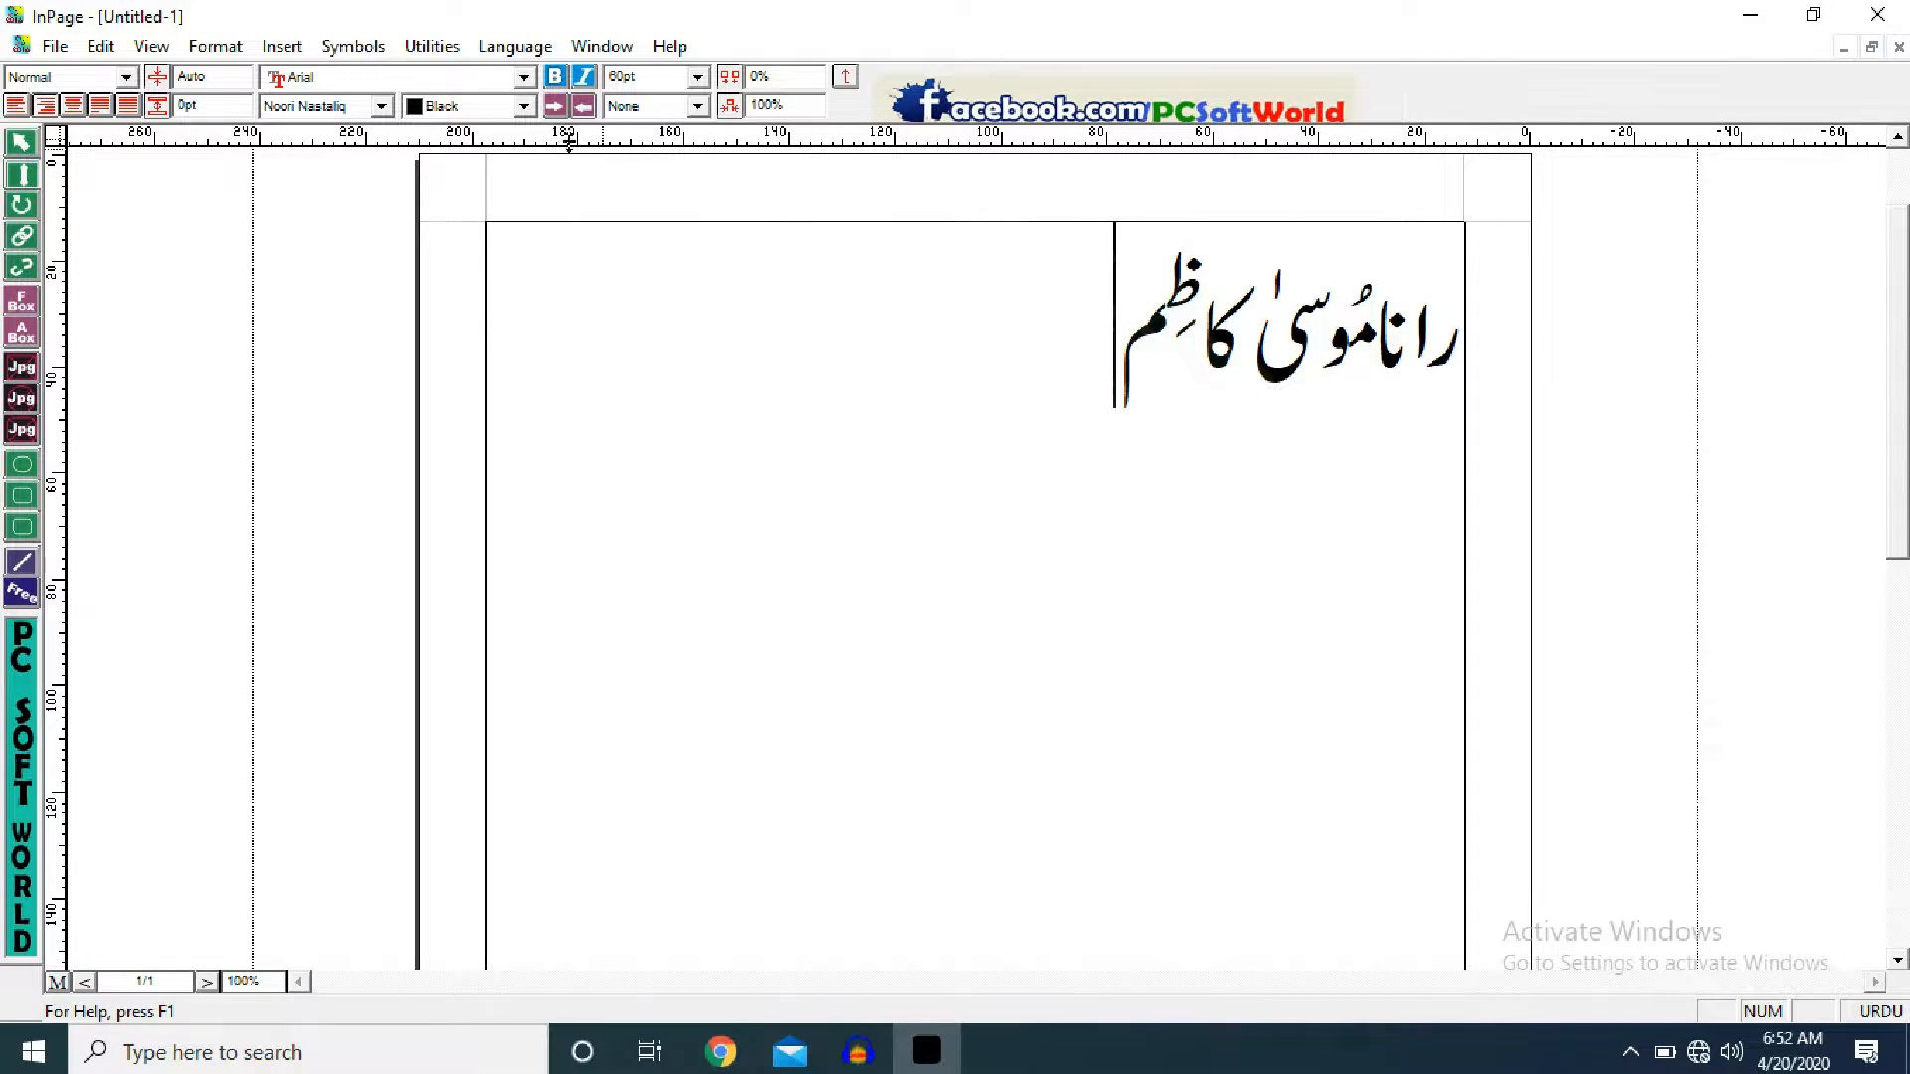
- Type the Urdu name in 60pt black text at the top right of the page
{"action": "key", "text": "ctrl+a"}
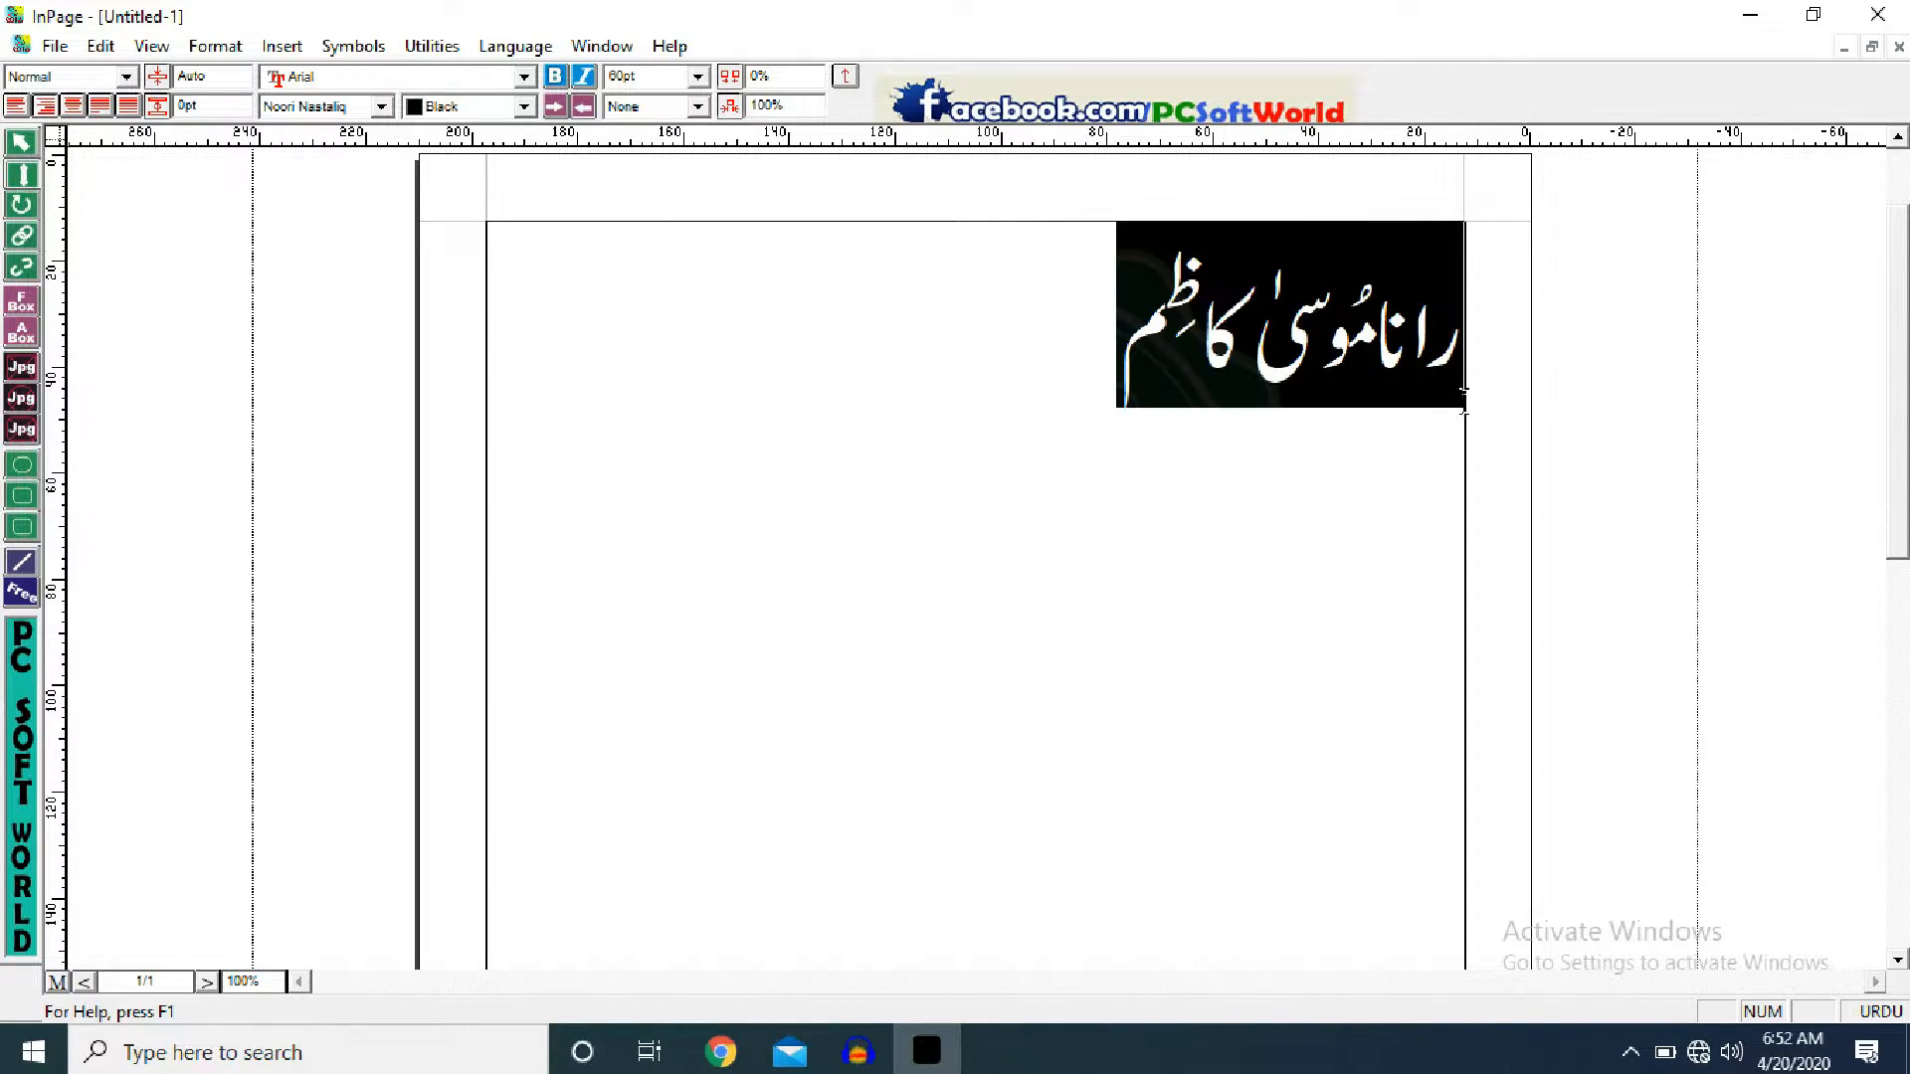
{"action": "left_click", "coordinate": [525, 107]}
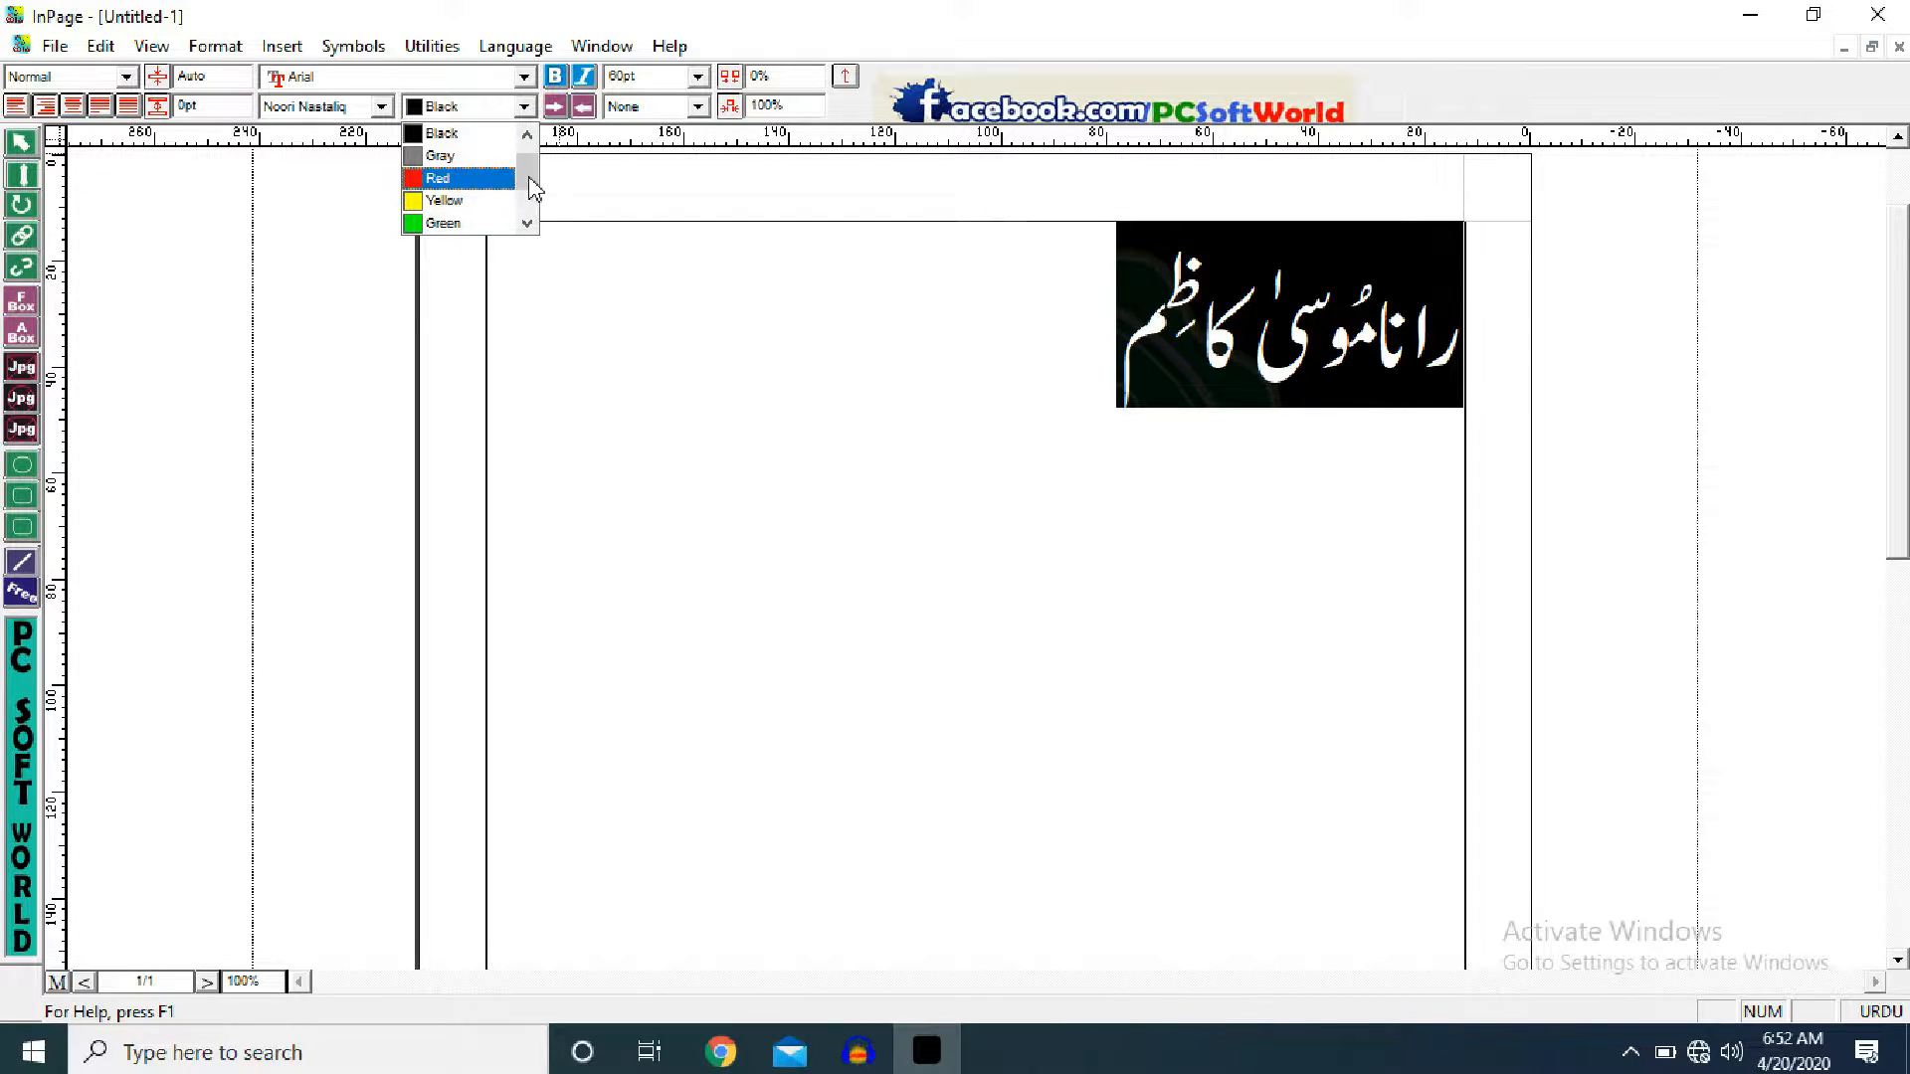
{"action": "mouse_move", "coordinate": [532, 184]}
{"action": "left_mouse_down"}
{"action": "mouse_move", "coordinate": [528, 243]}
{"action": "mouse_move", "coordinate": [532, 177]}
{"action": "left_mouse_up"}
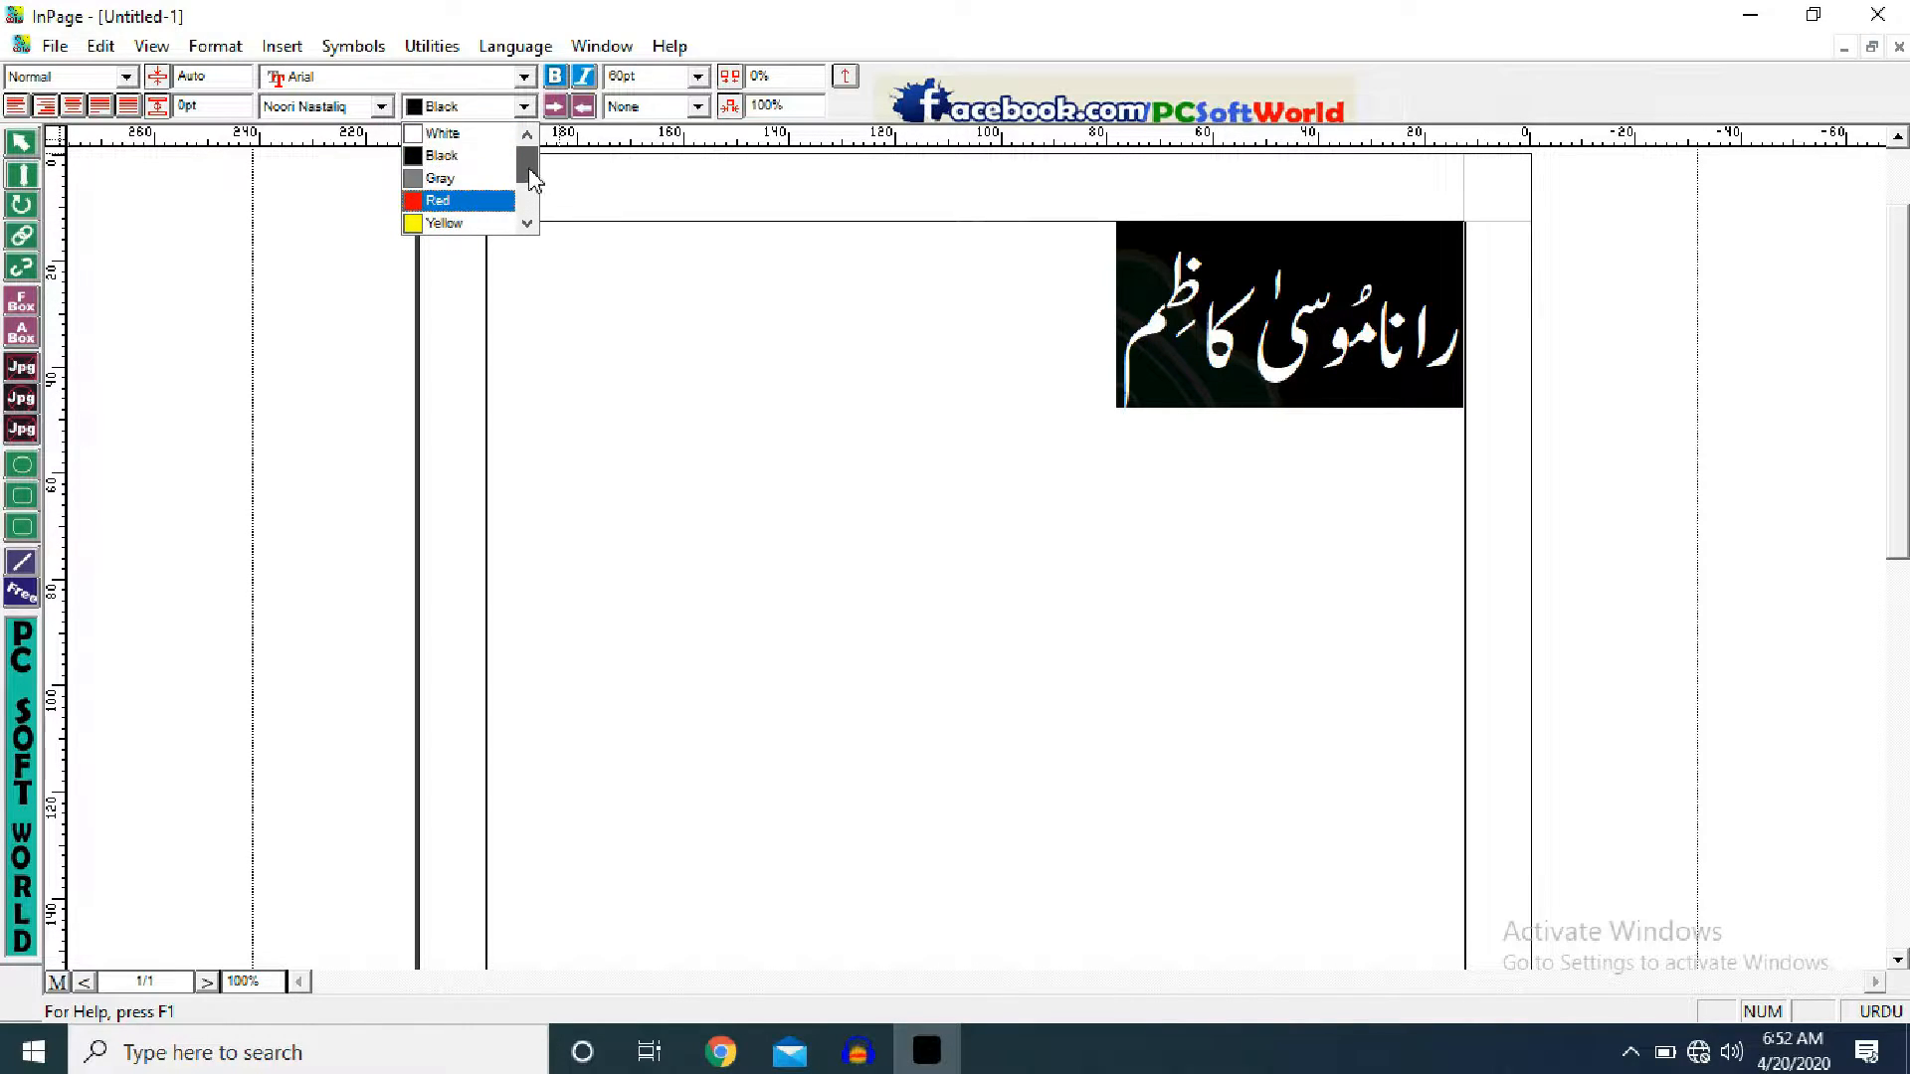
{"action": "left_click", "coordinate": [589, 304]}
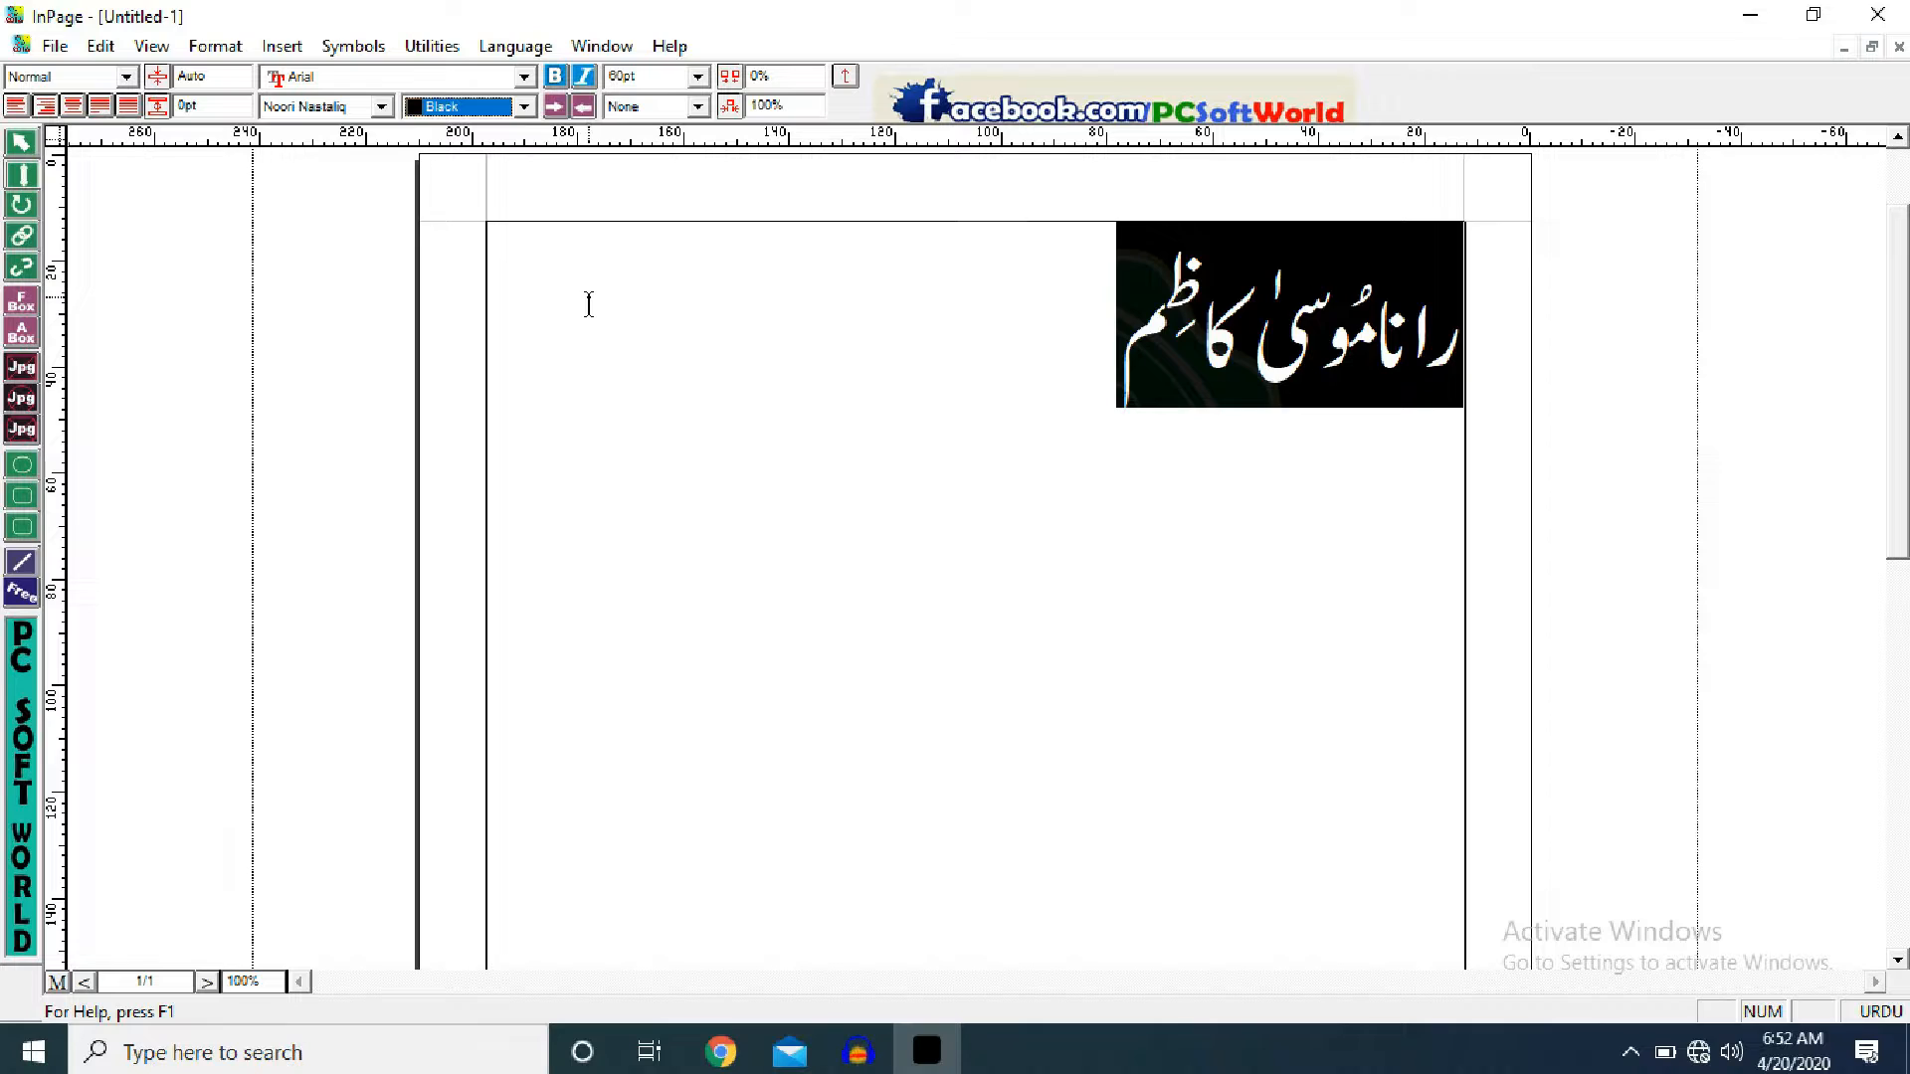
{"action": "left_click", "coordinate": [589, 304]}
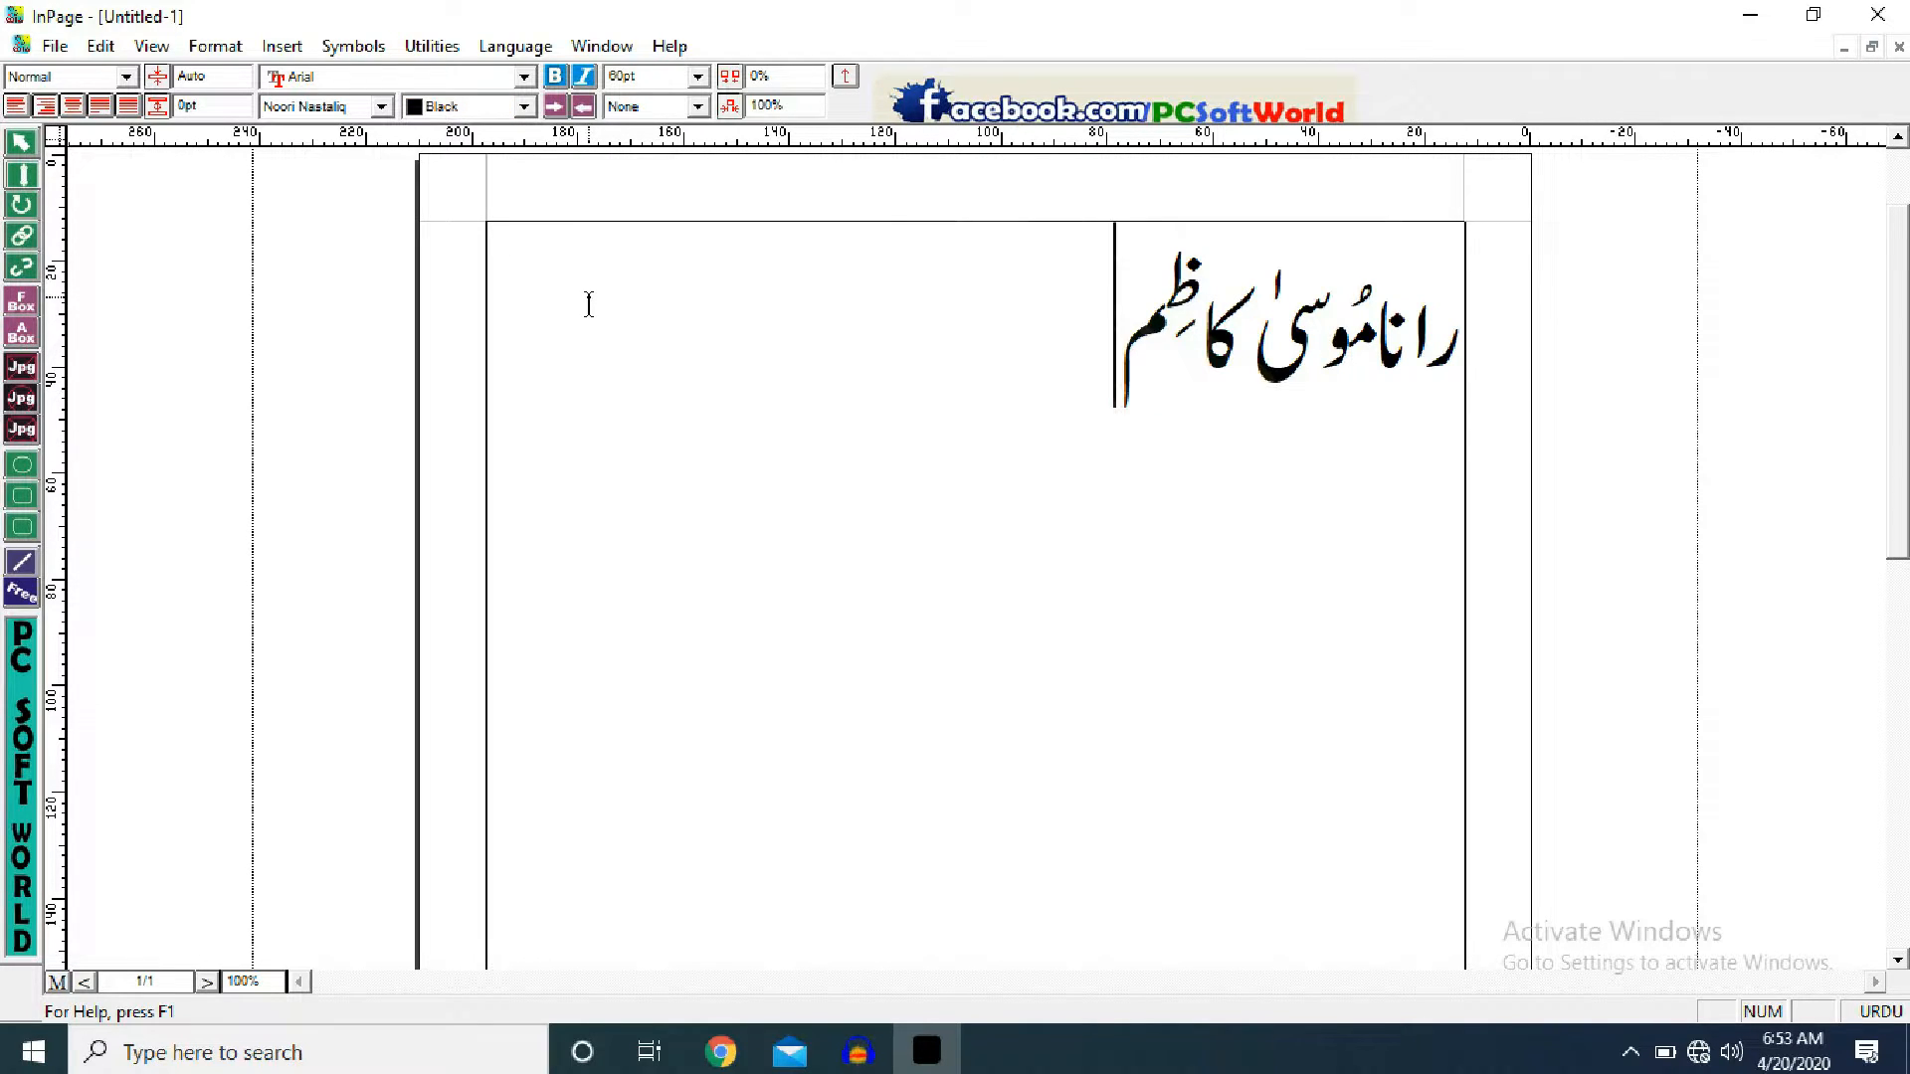
- Export page 1 as an Encapsulated PostScript picture named musaaaaa to the Desktop
{"action": "left_click", "coordinate": [58, 49]}
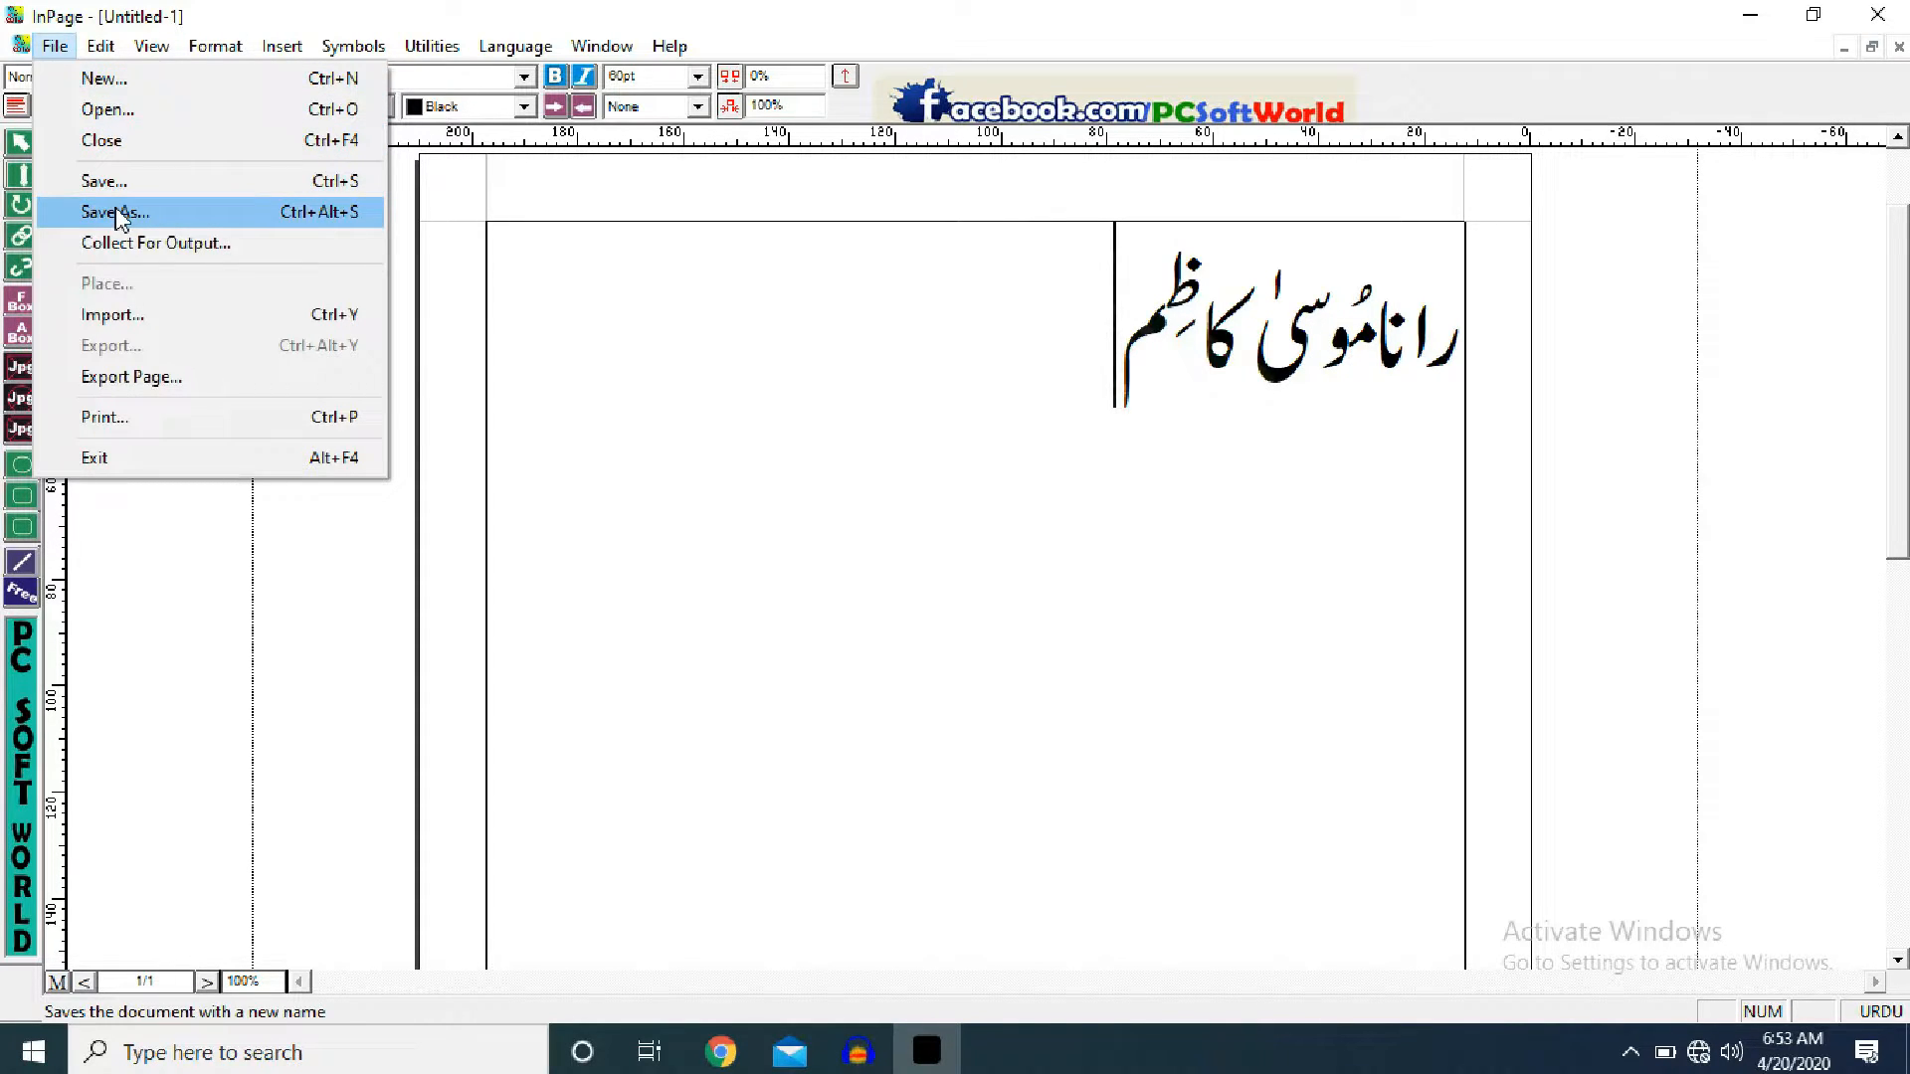
{"action": "left_click", "coordinate": [162, 388]}
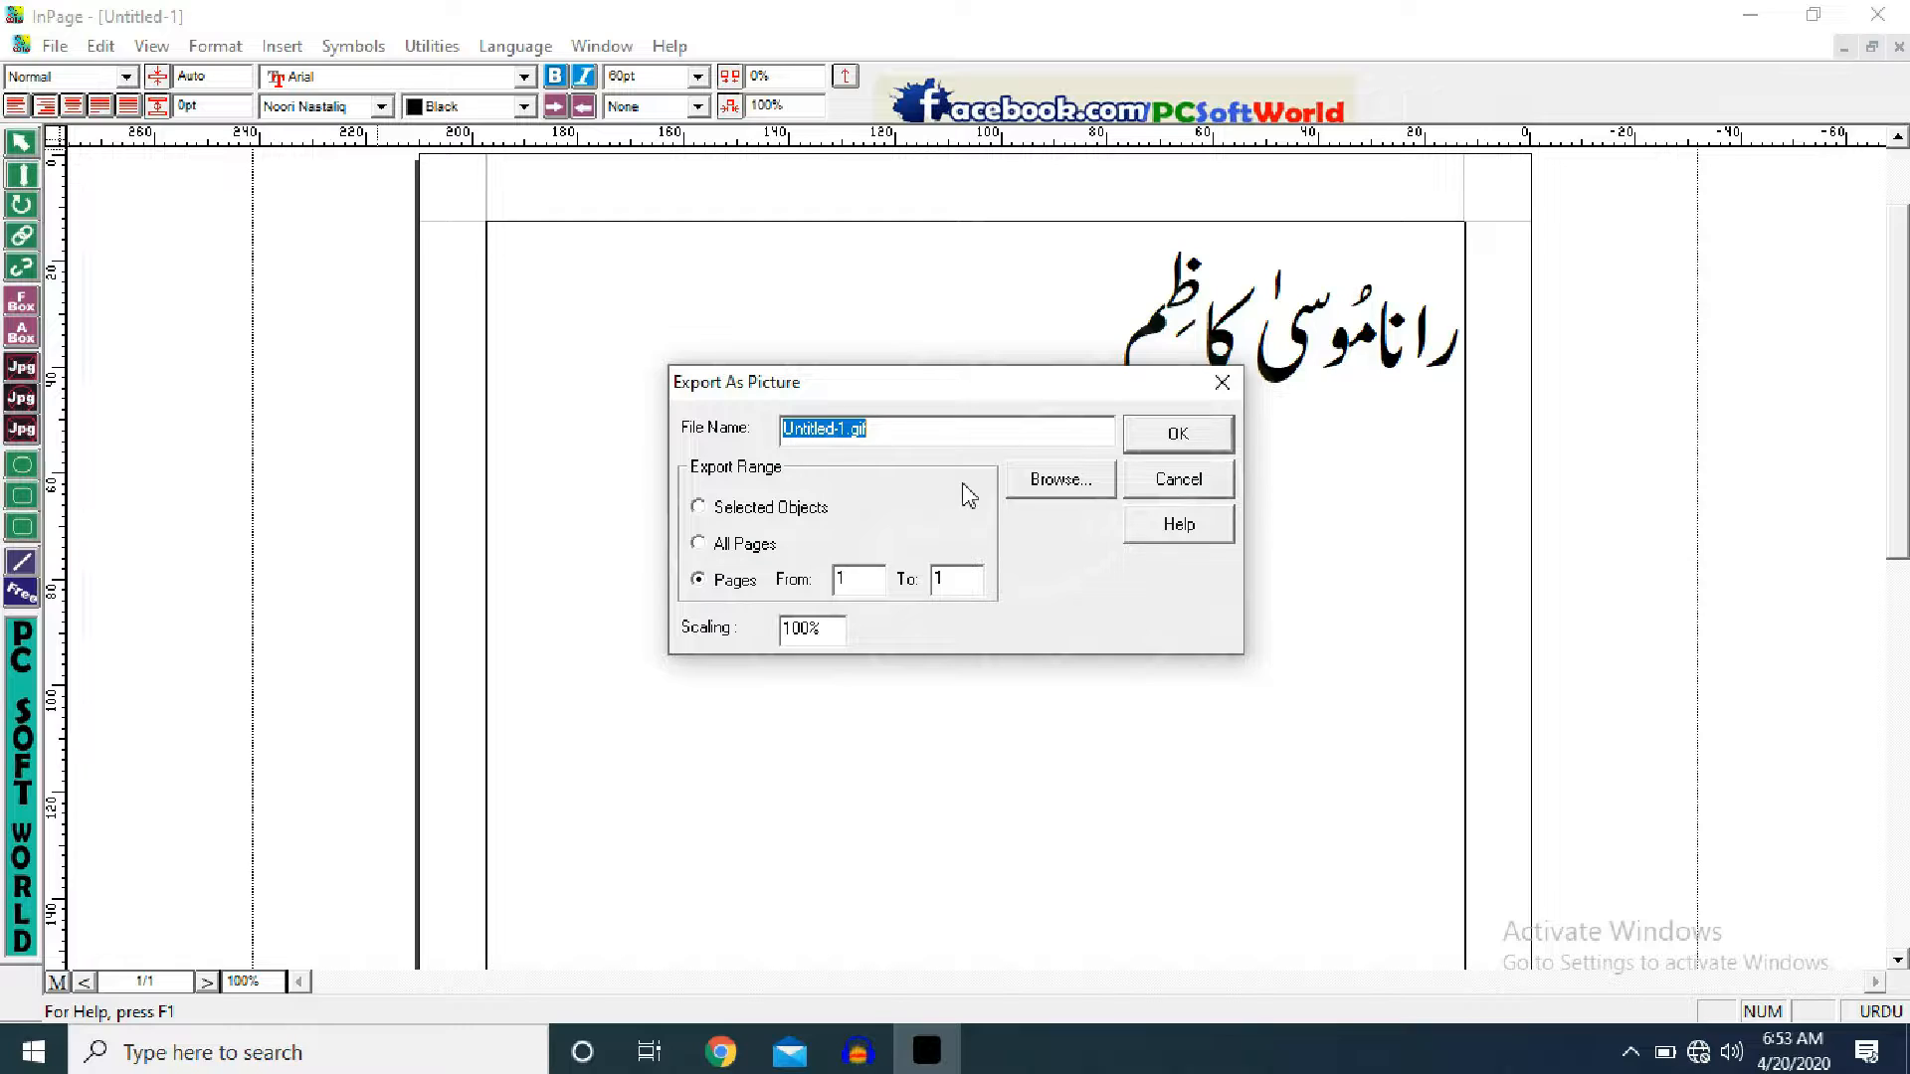
{"action": "left_click", "coordinate": [1049, 490]}
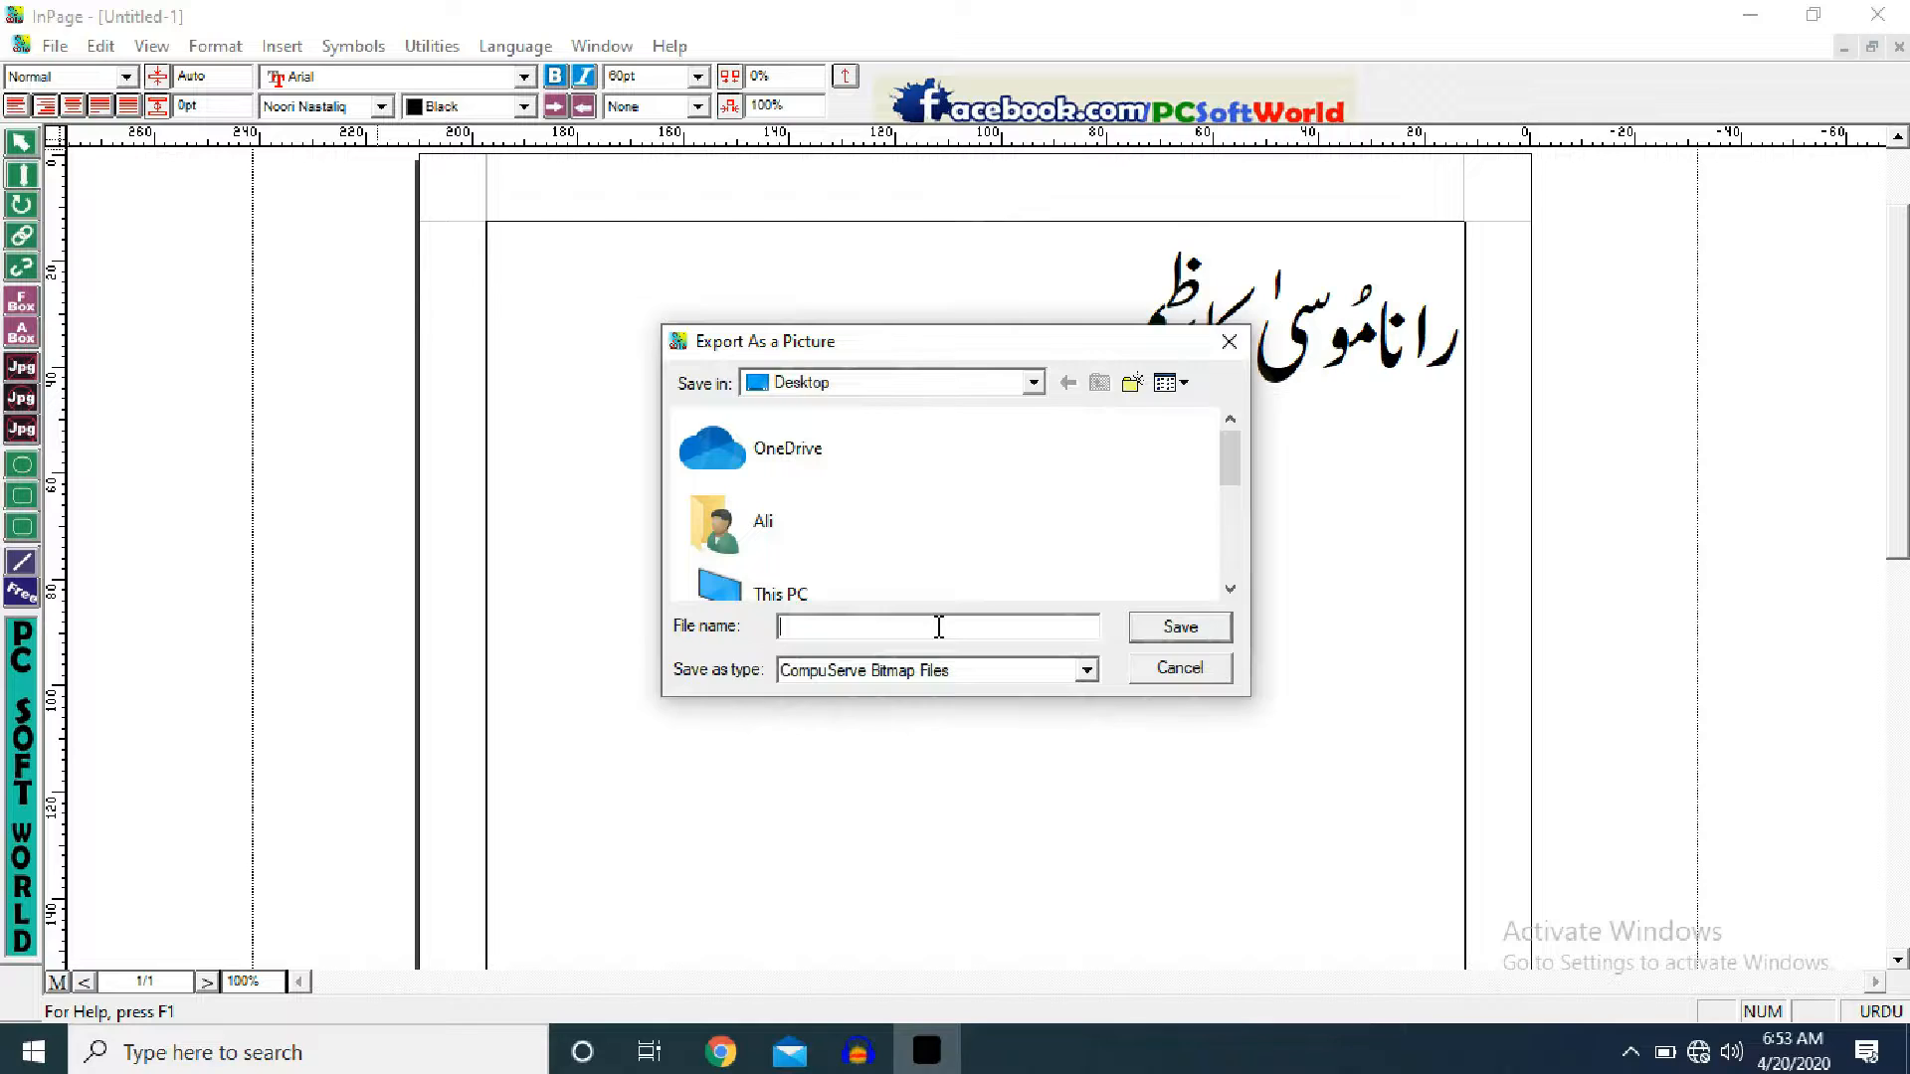
{"action": "type", "text": "musaaaaa"}
{"action": "left_click", "coordinate": [1088, 681]}
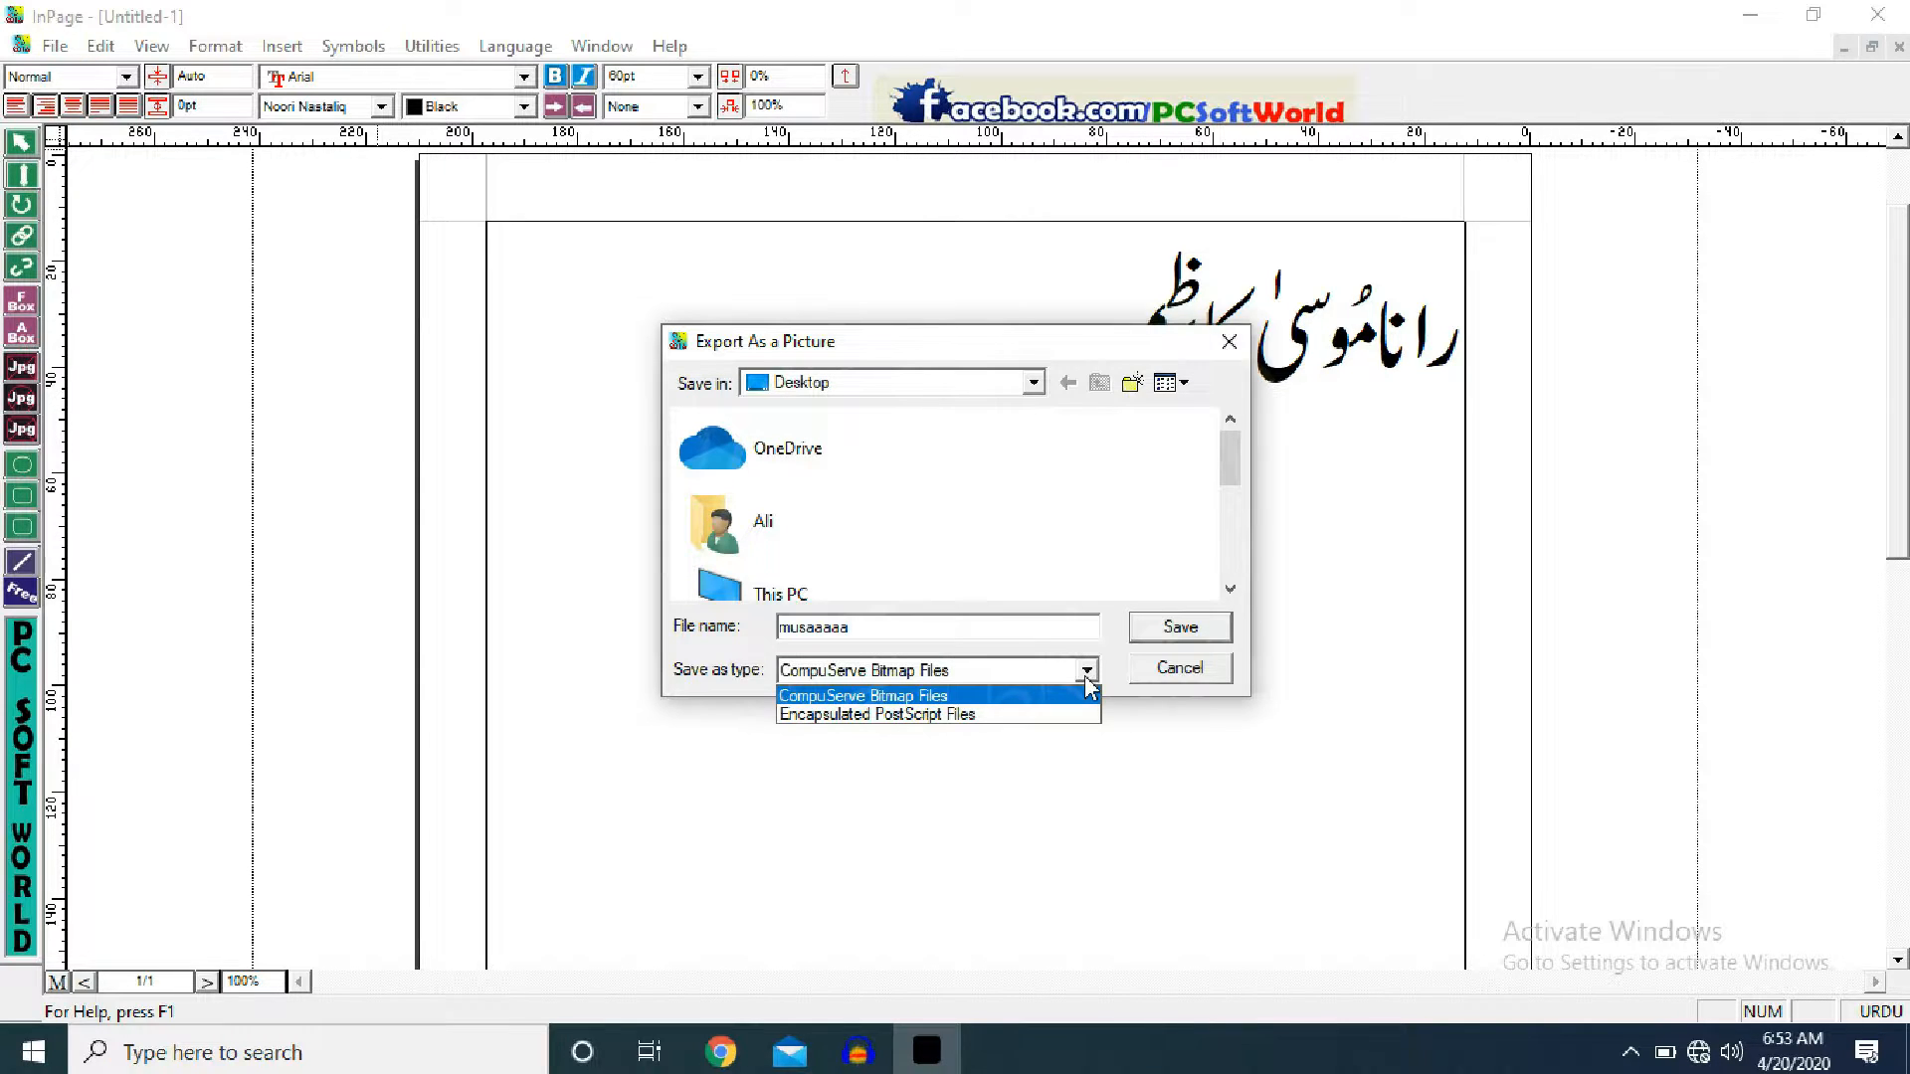
{"action": "left_click", "coordinate": [1010, 724]}
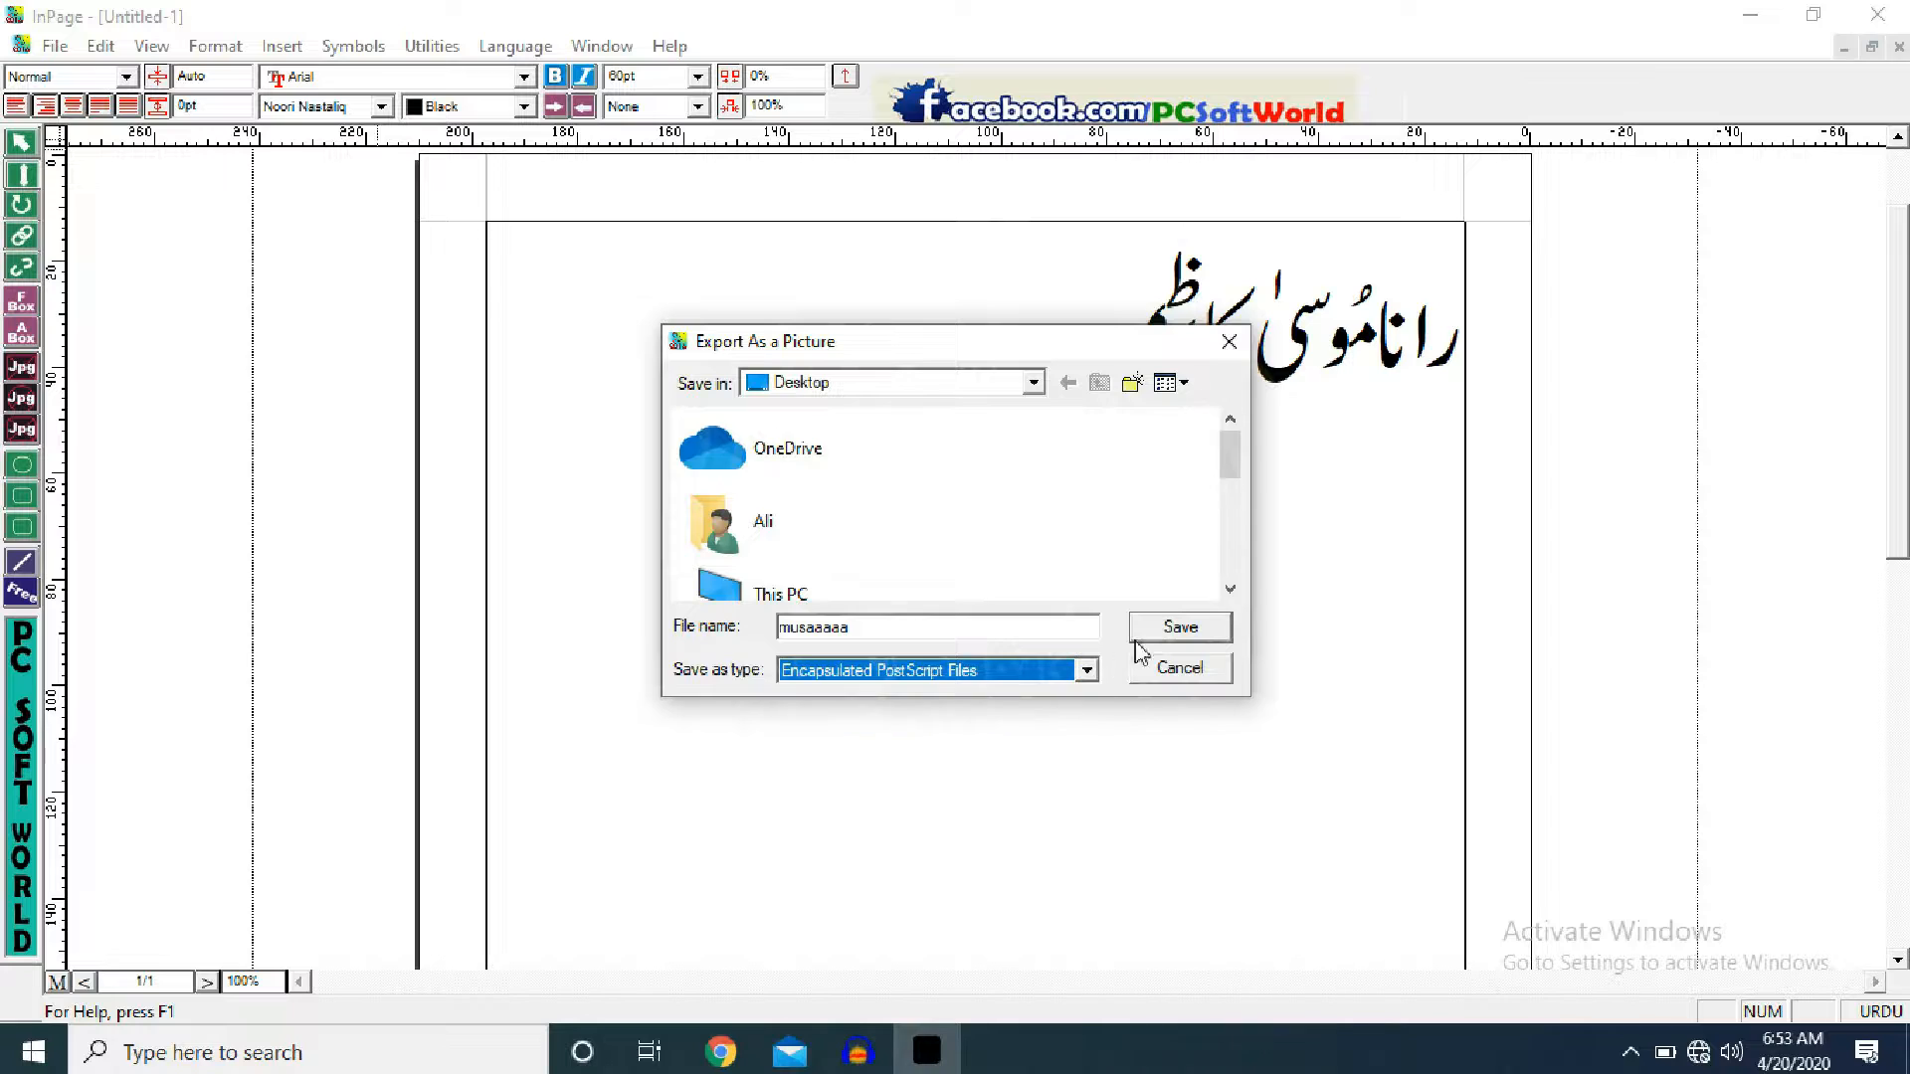
{"action": "left_click", "coordinate": [1206, 627]}
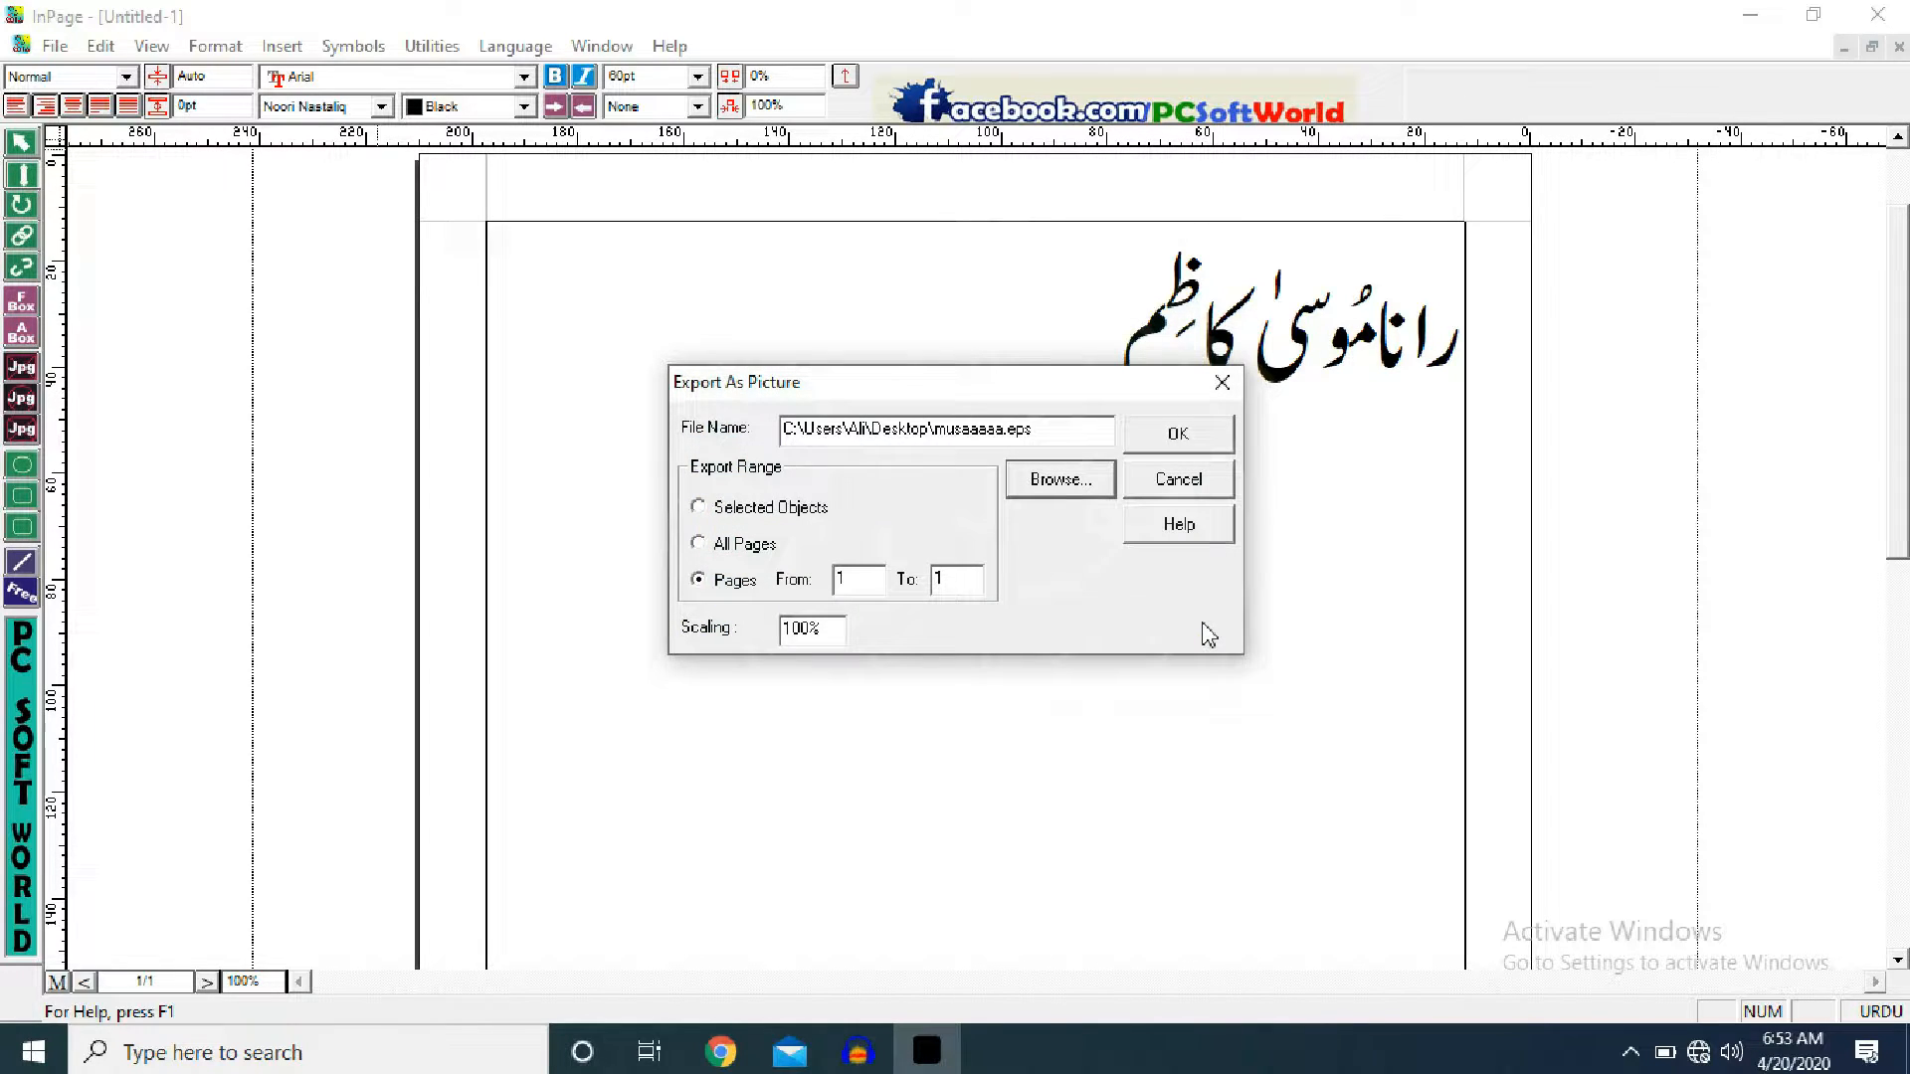
{"action": "left_click", "coordinate": [1189, 438]}
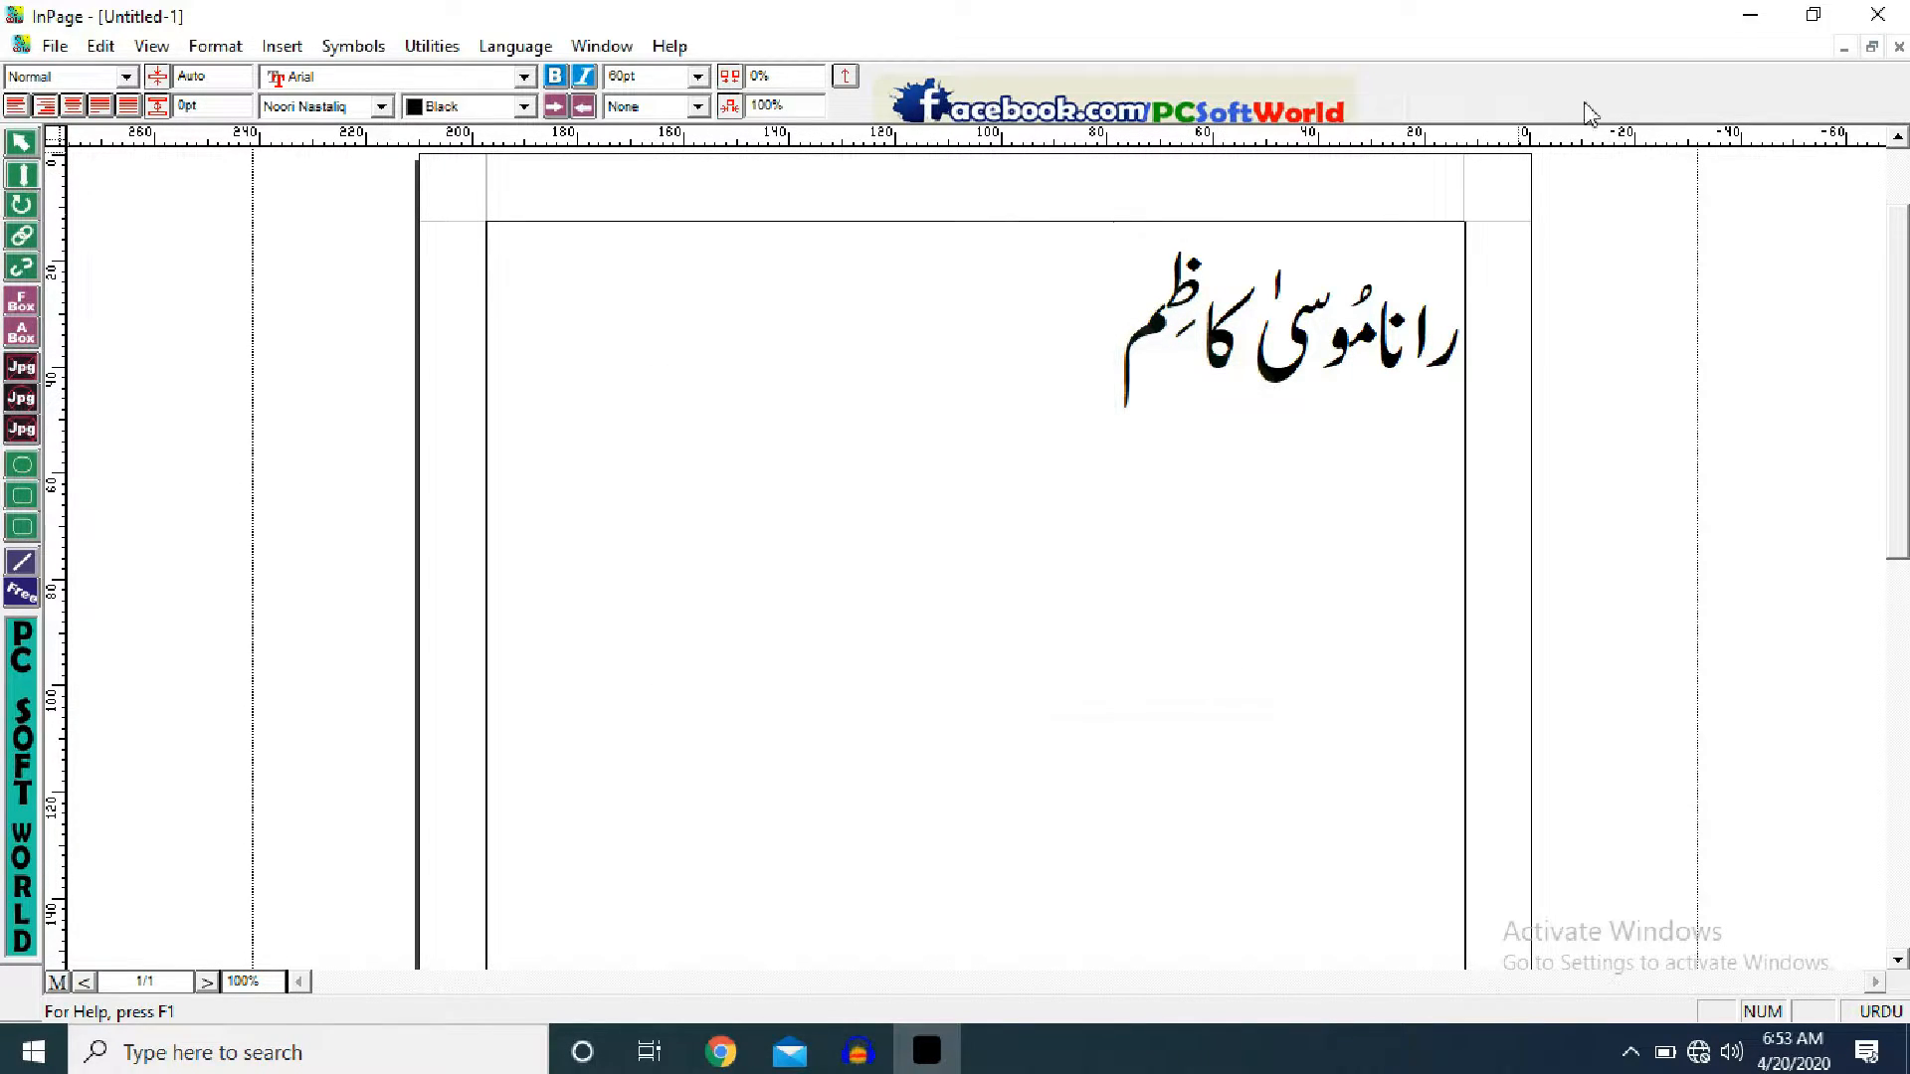
- Minimize InPage and launch Adobe Photoshop 7.0 from its desktop shortcut
{"action": "left_click", "coordinate": [1755, 14]}
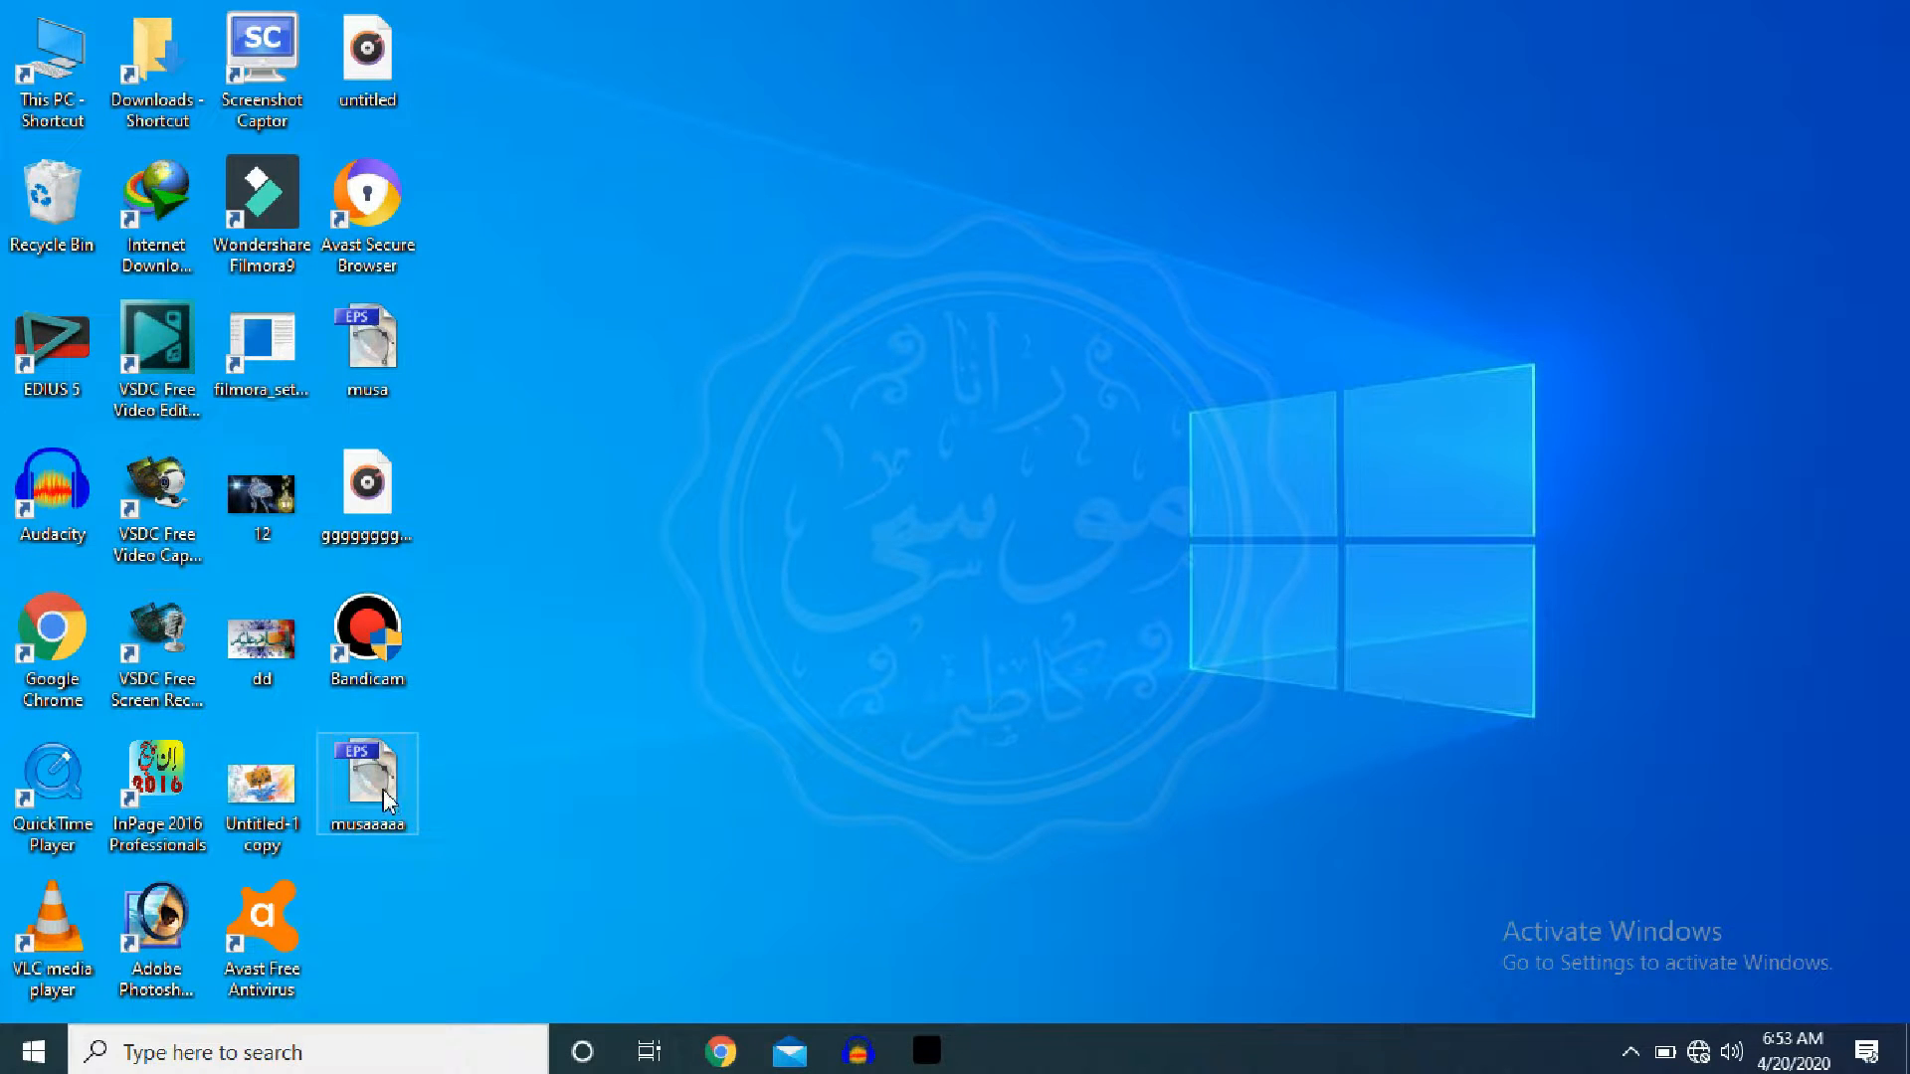
{"action": "left_click", "coordinate": [384, 799]}
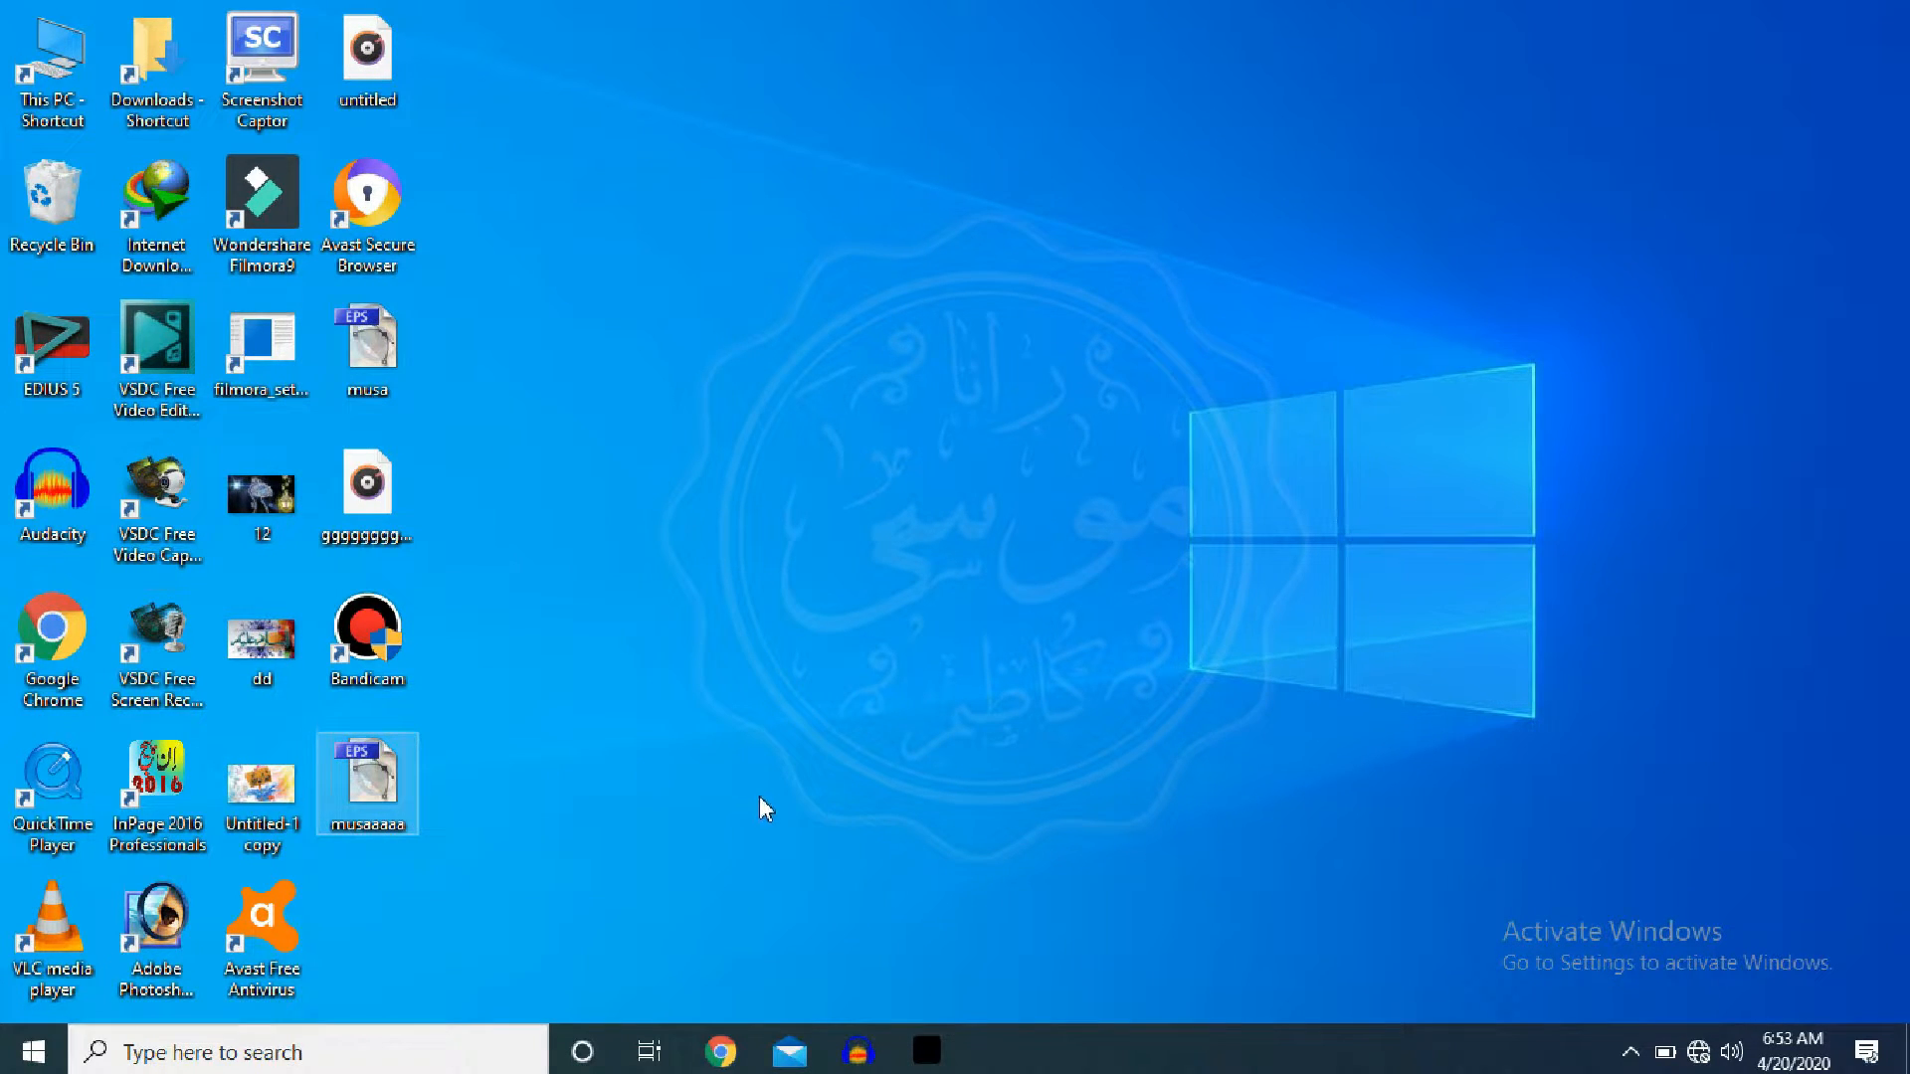
{"action": "left_click", "coordinate": [161, 918]}
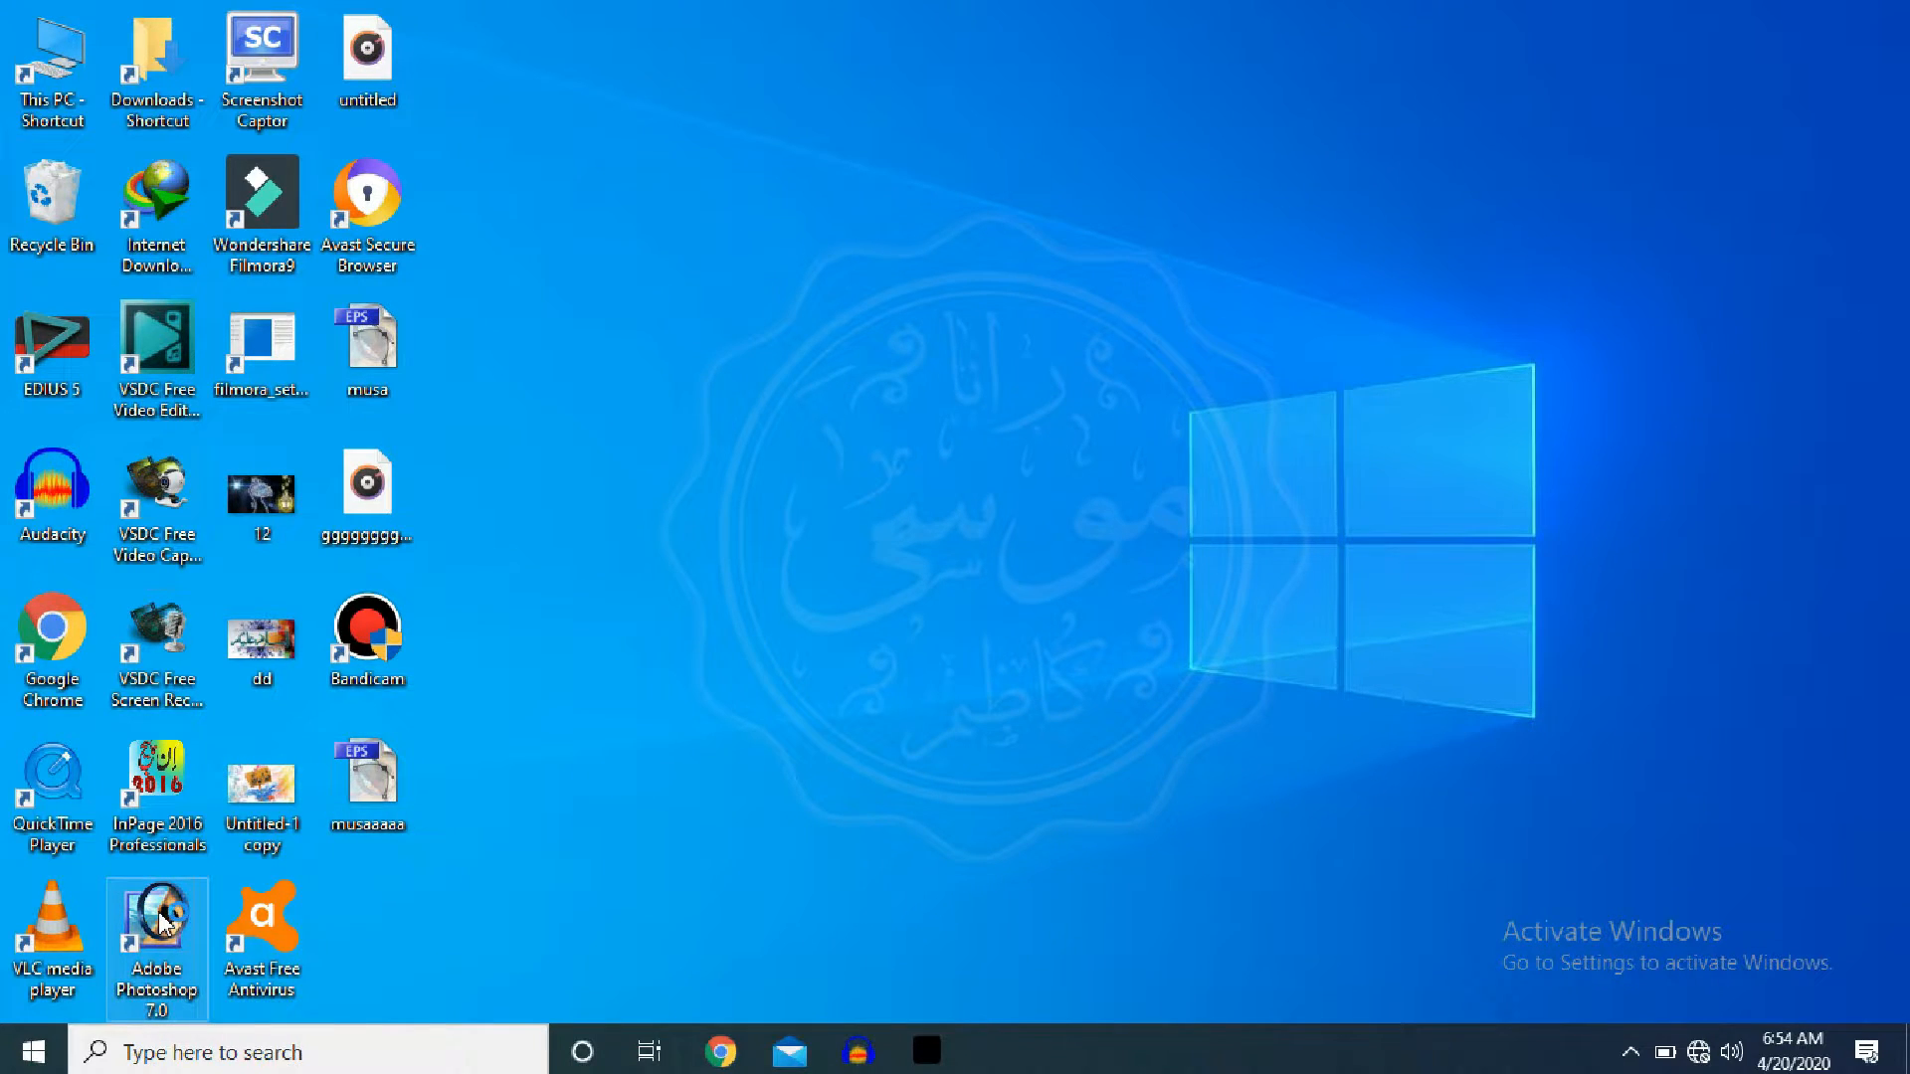
{"action": "double_click", "coordinate": [161, 917]}
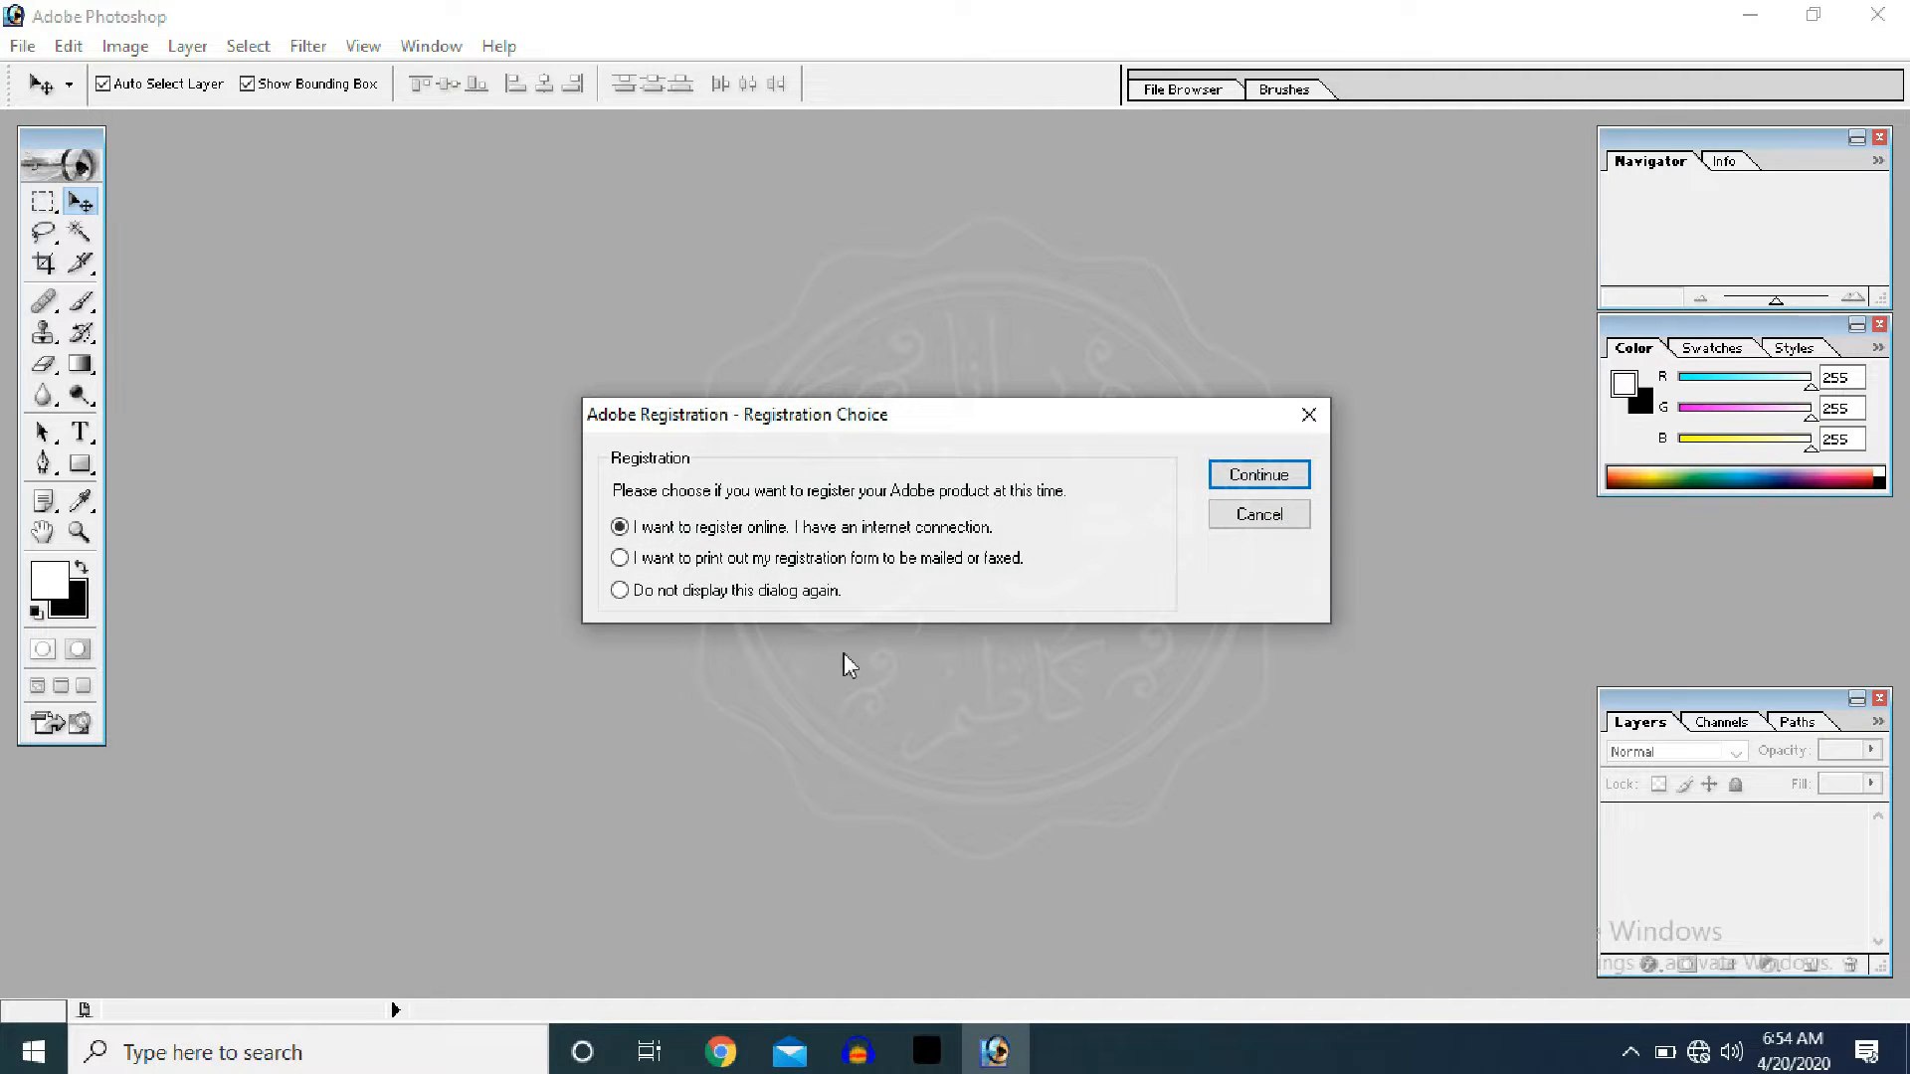
- Dismiss registration, create a blank white 1280x720 document, then bring up the Open dialog
{"action": "left_click", "coordinate": [1309, 415]}
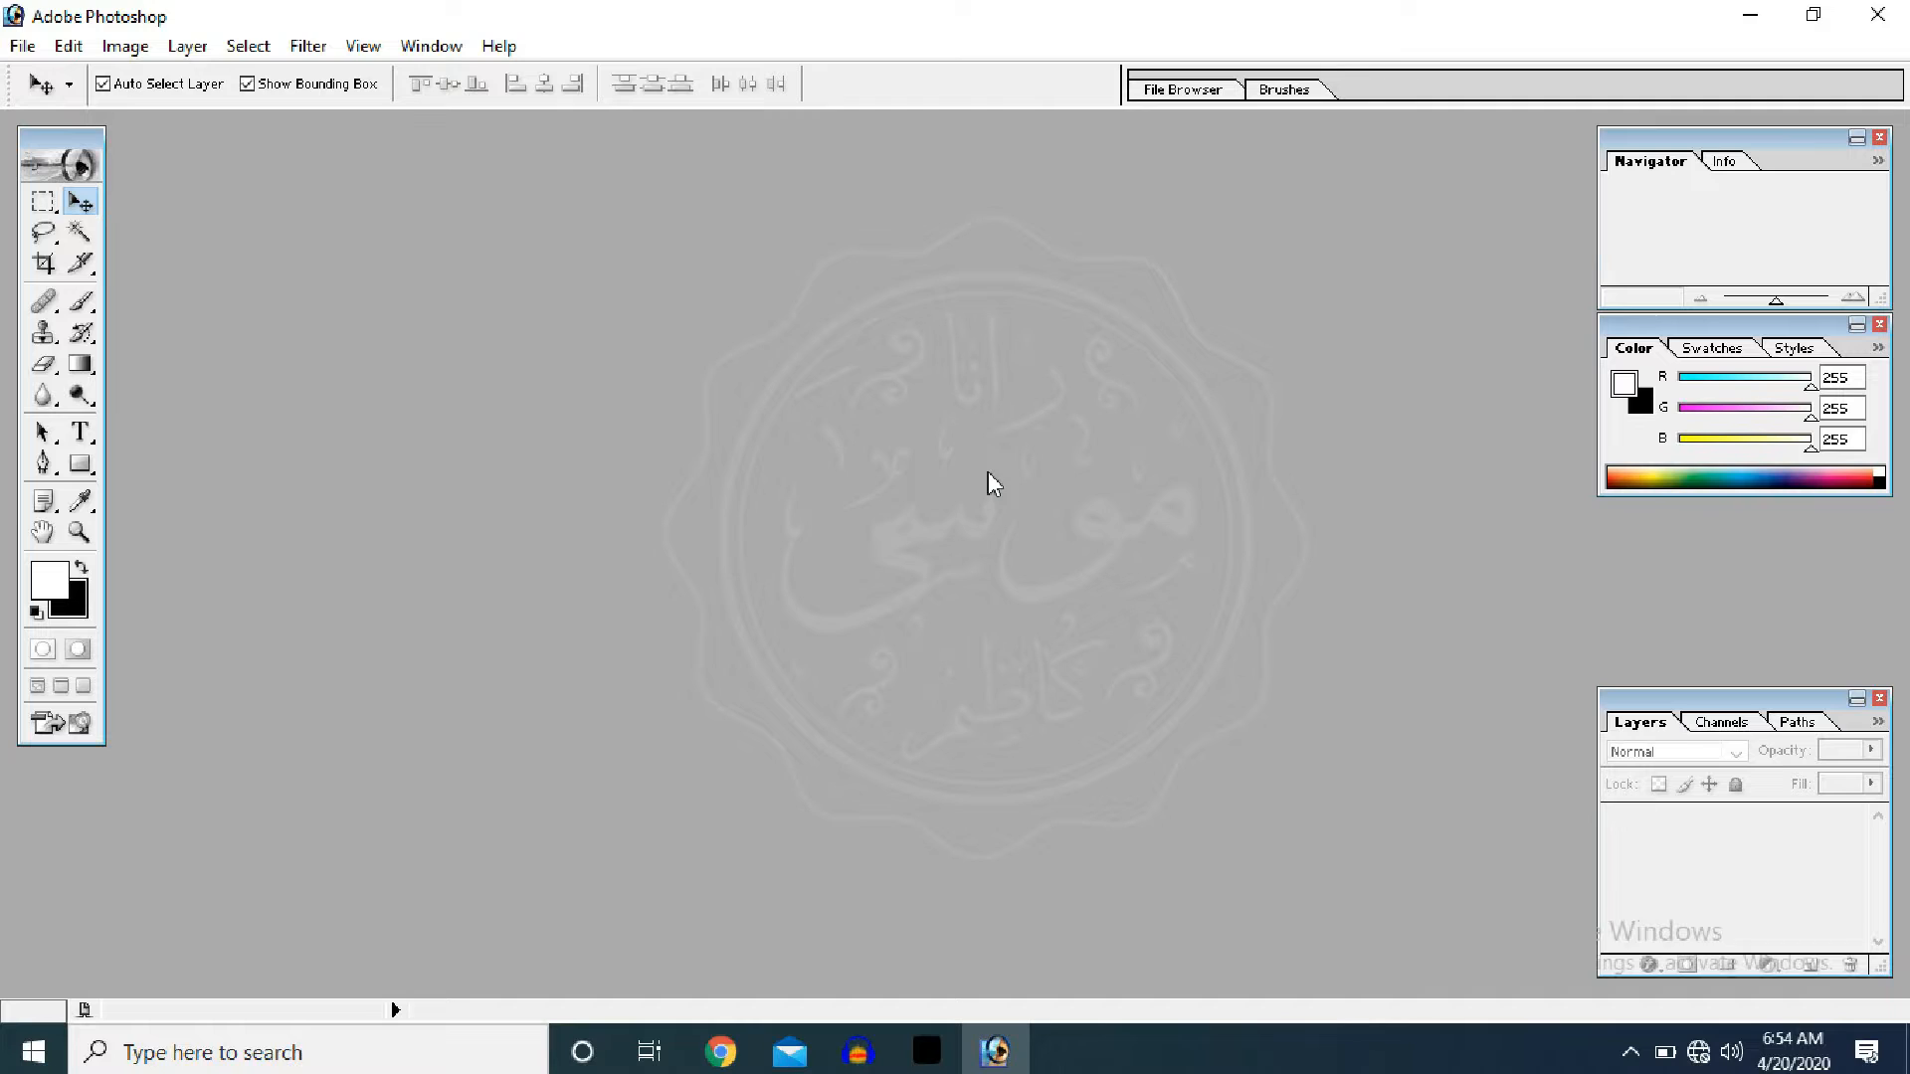
{"action": "key", "text": "ctrl+n"}
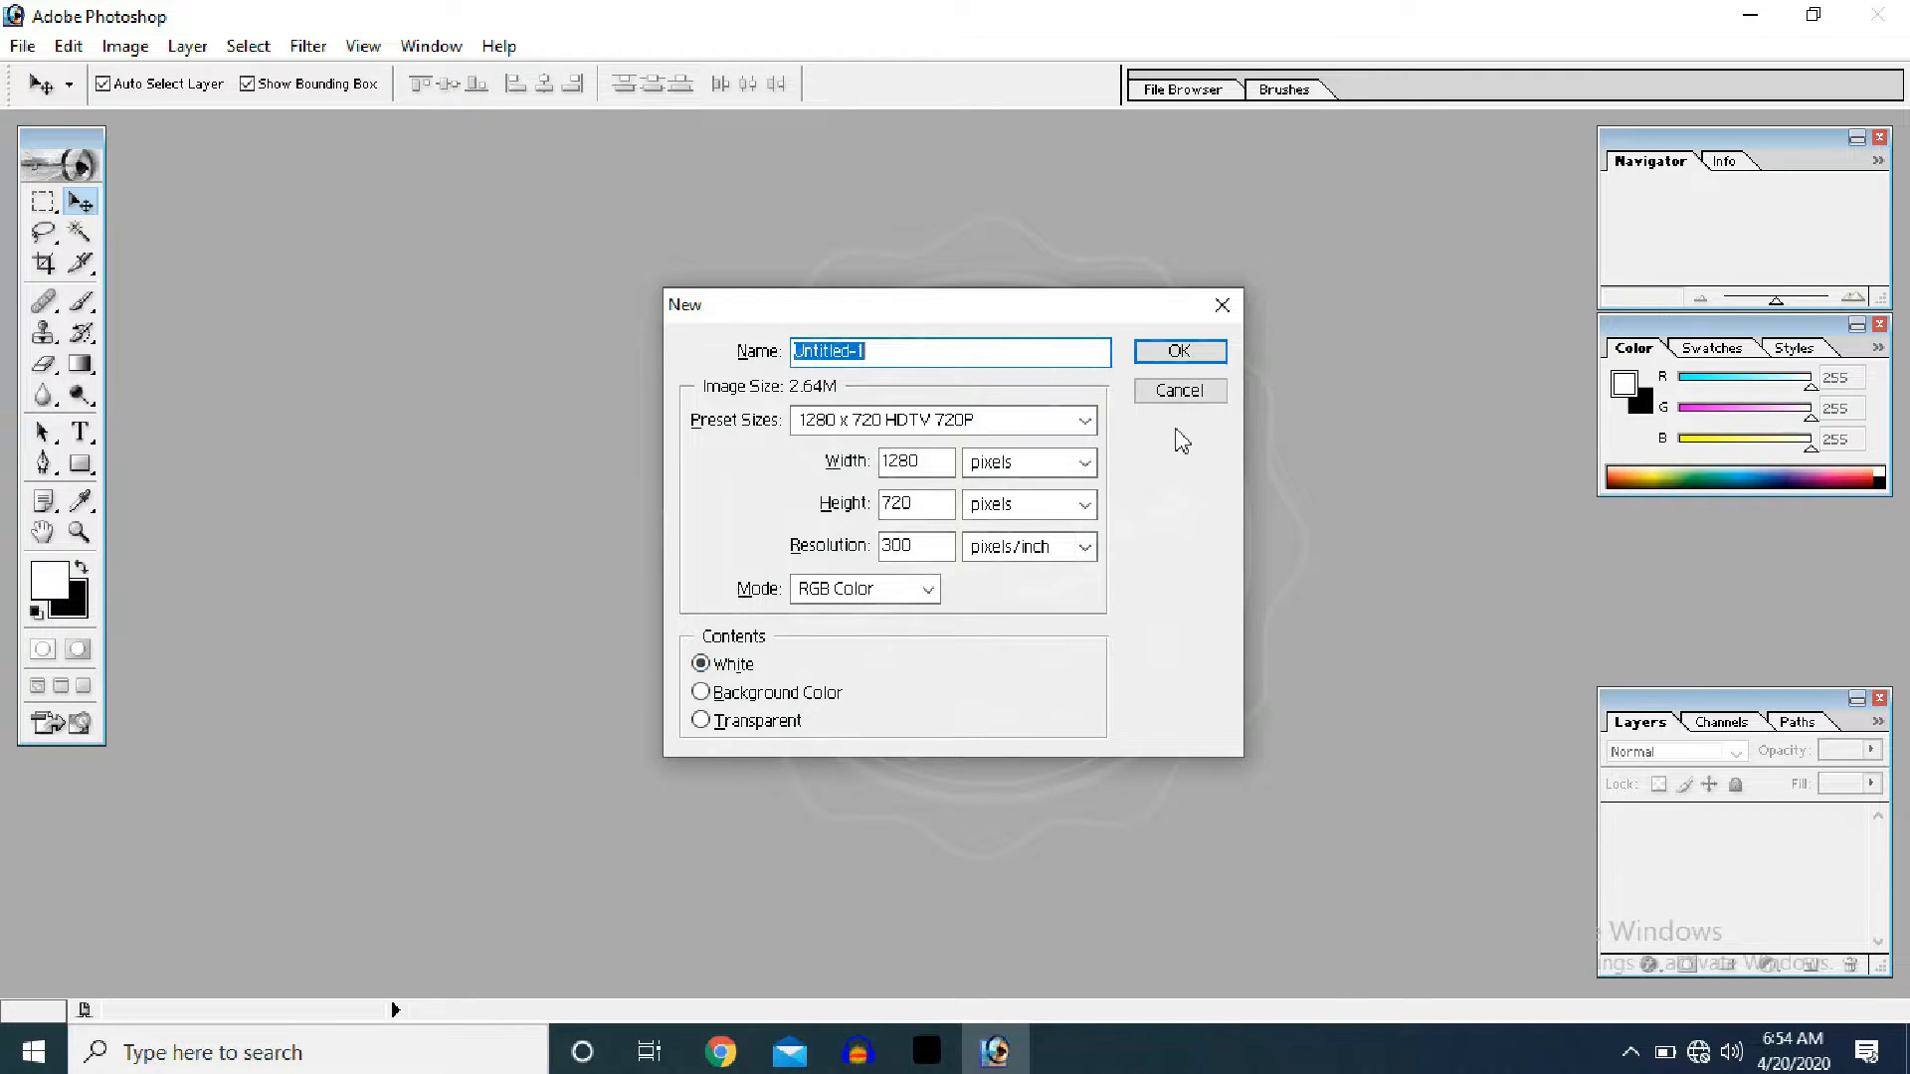
{"action": "left_click", "coordinate": [1178, 354]}
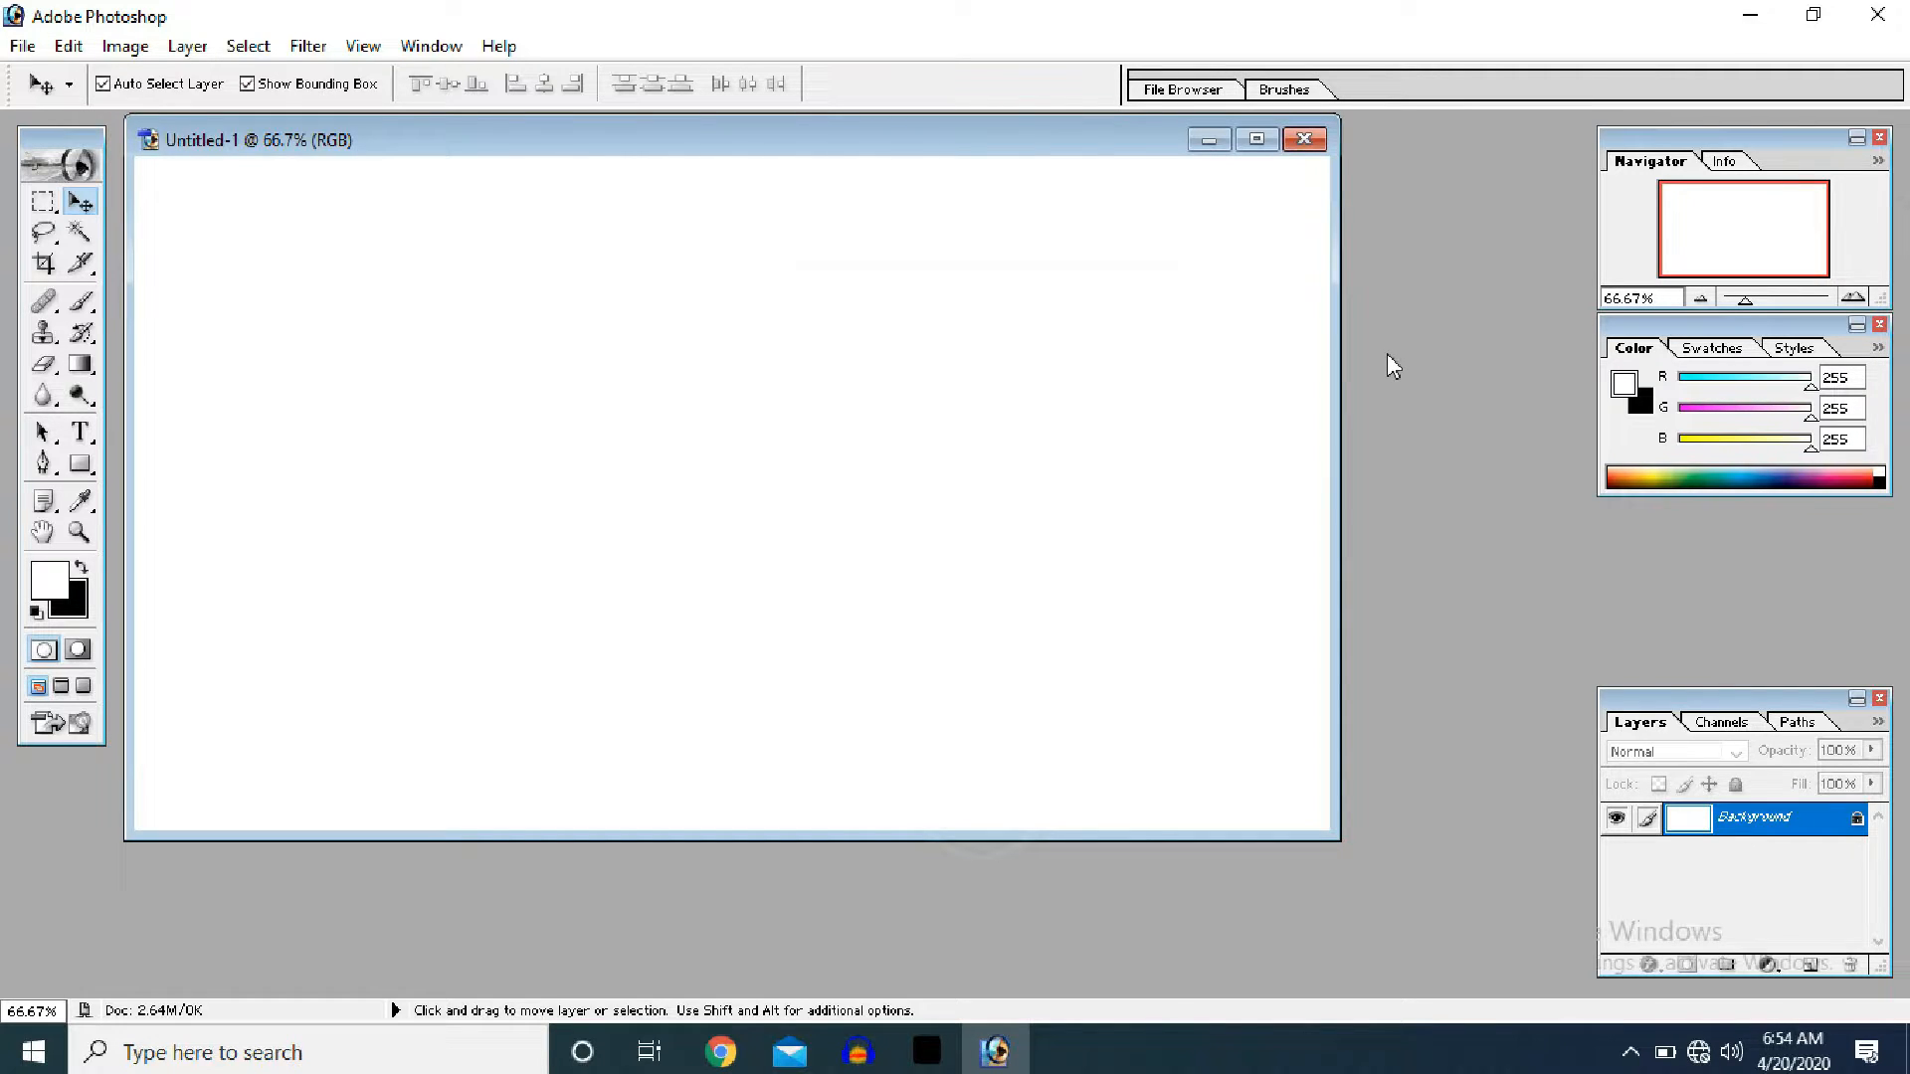
{"action": "key", "text": "ctrl+o"}
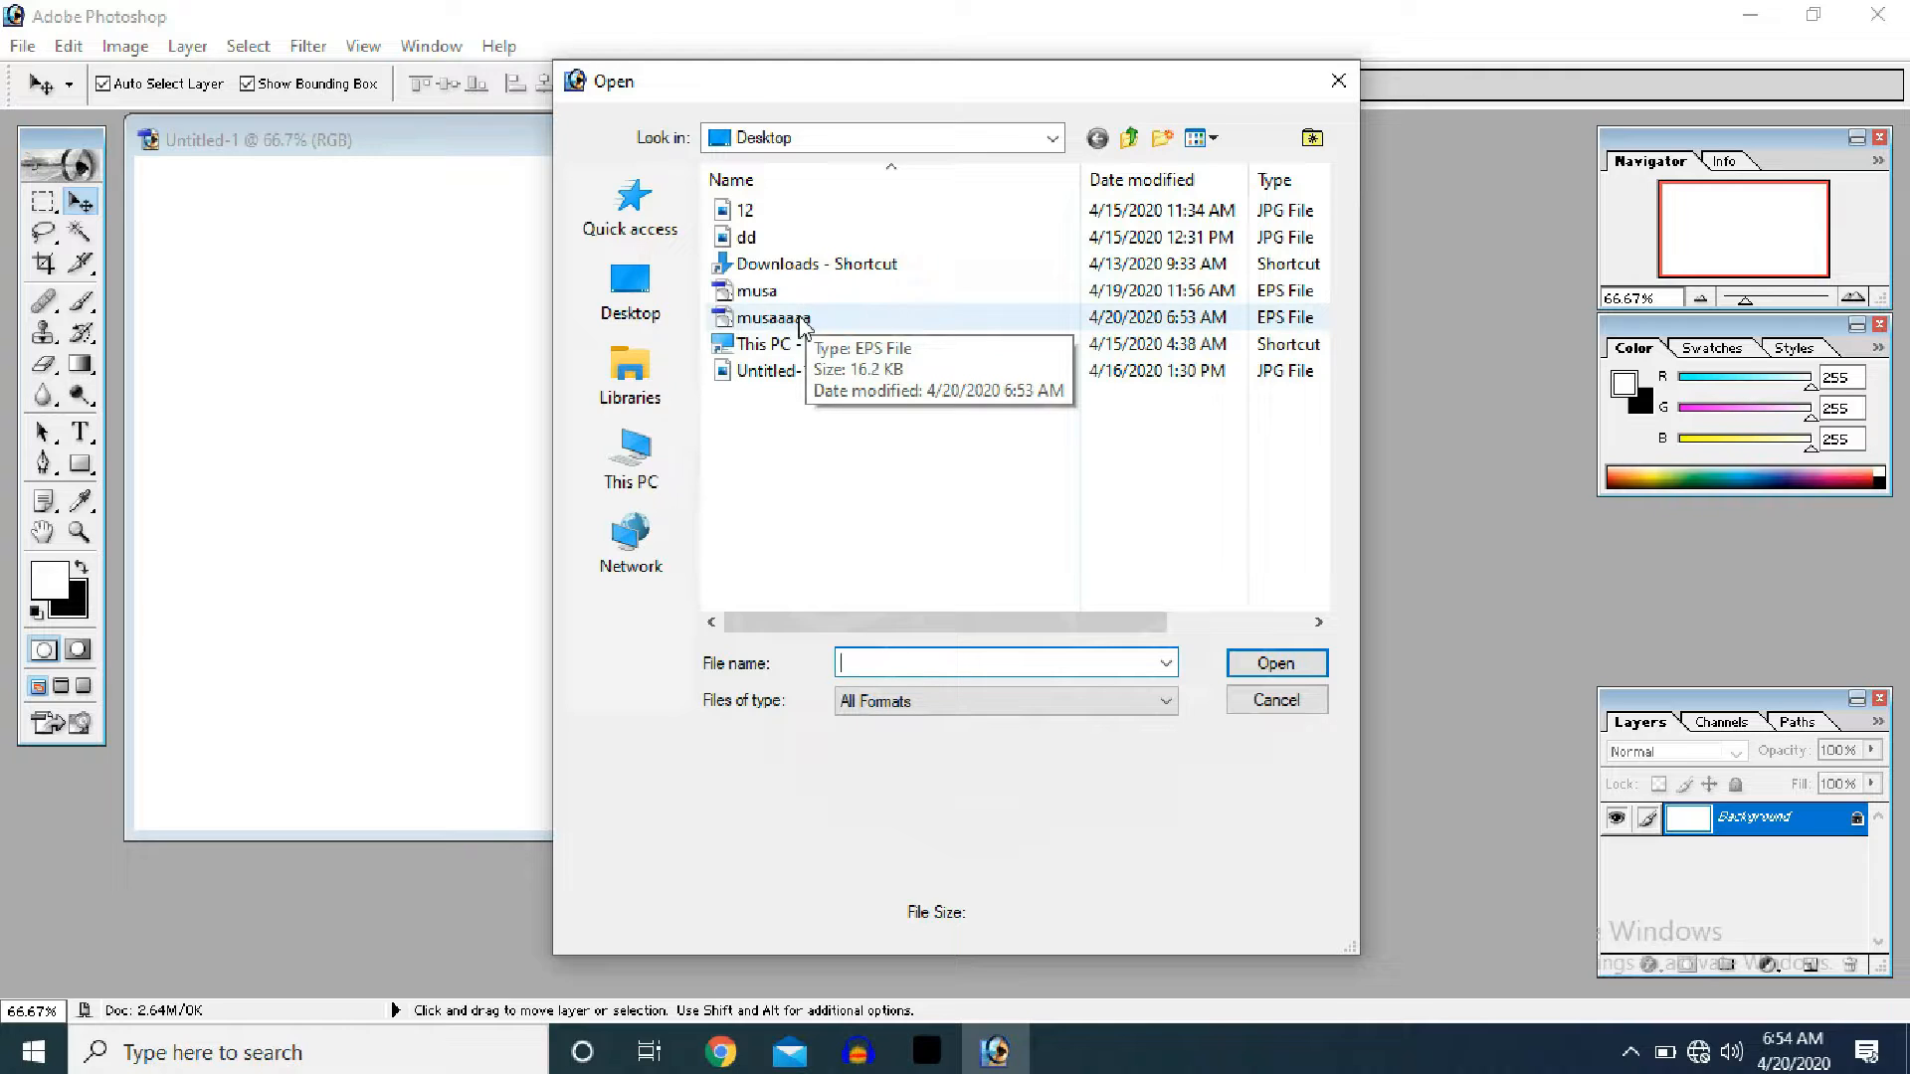
- Open musaaaaa.eps rasterized at 600 pixels/inch in RGB Color
{"action": "left_click", "coordinate": [802, 321]}
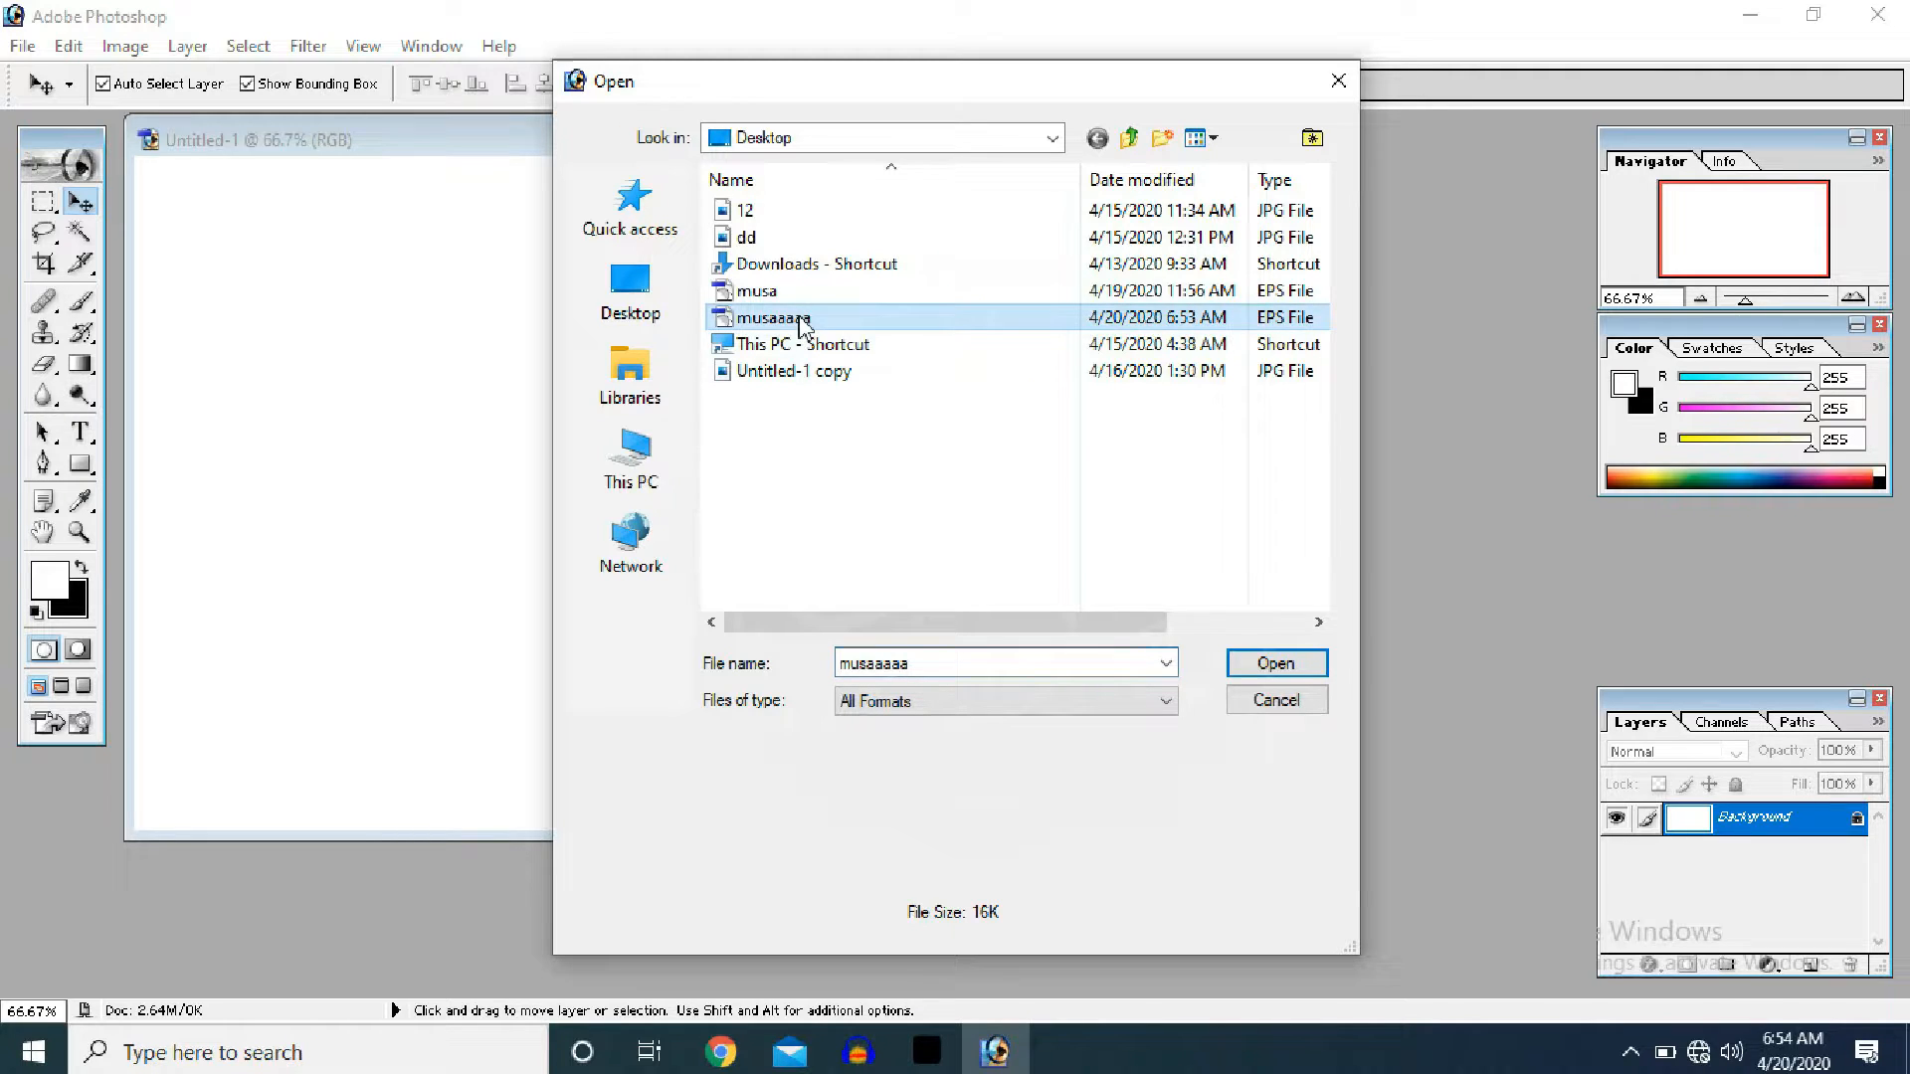
{"action": "left_click", "coordinate": [1306, 672]}
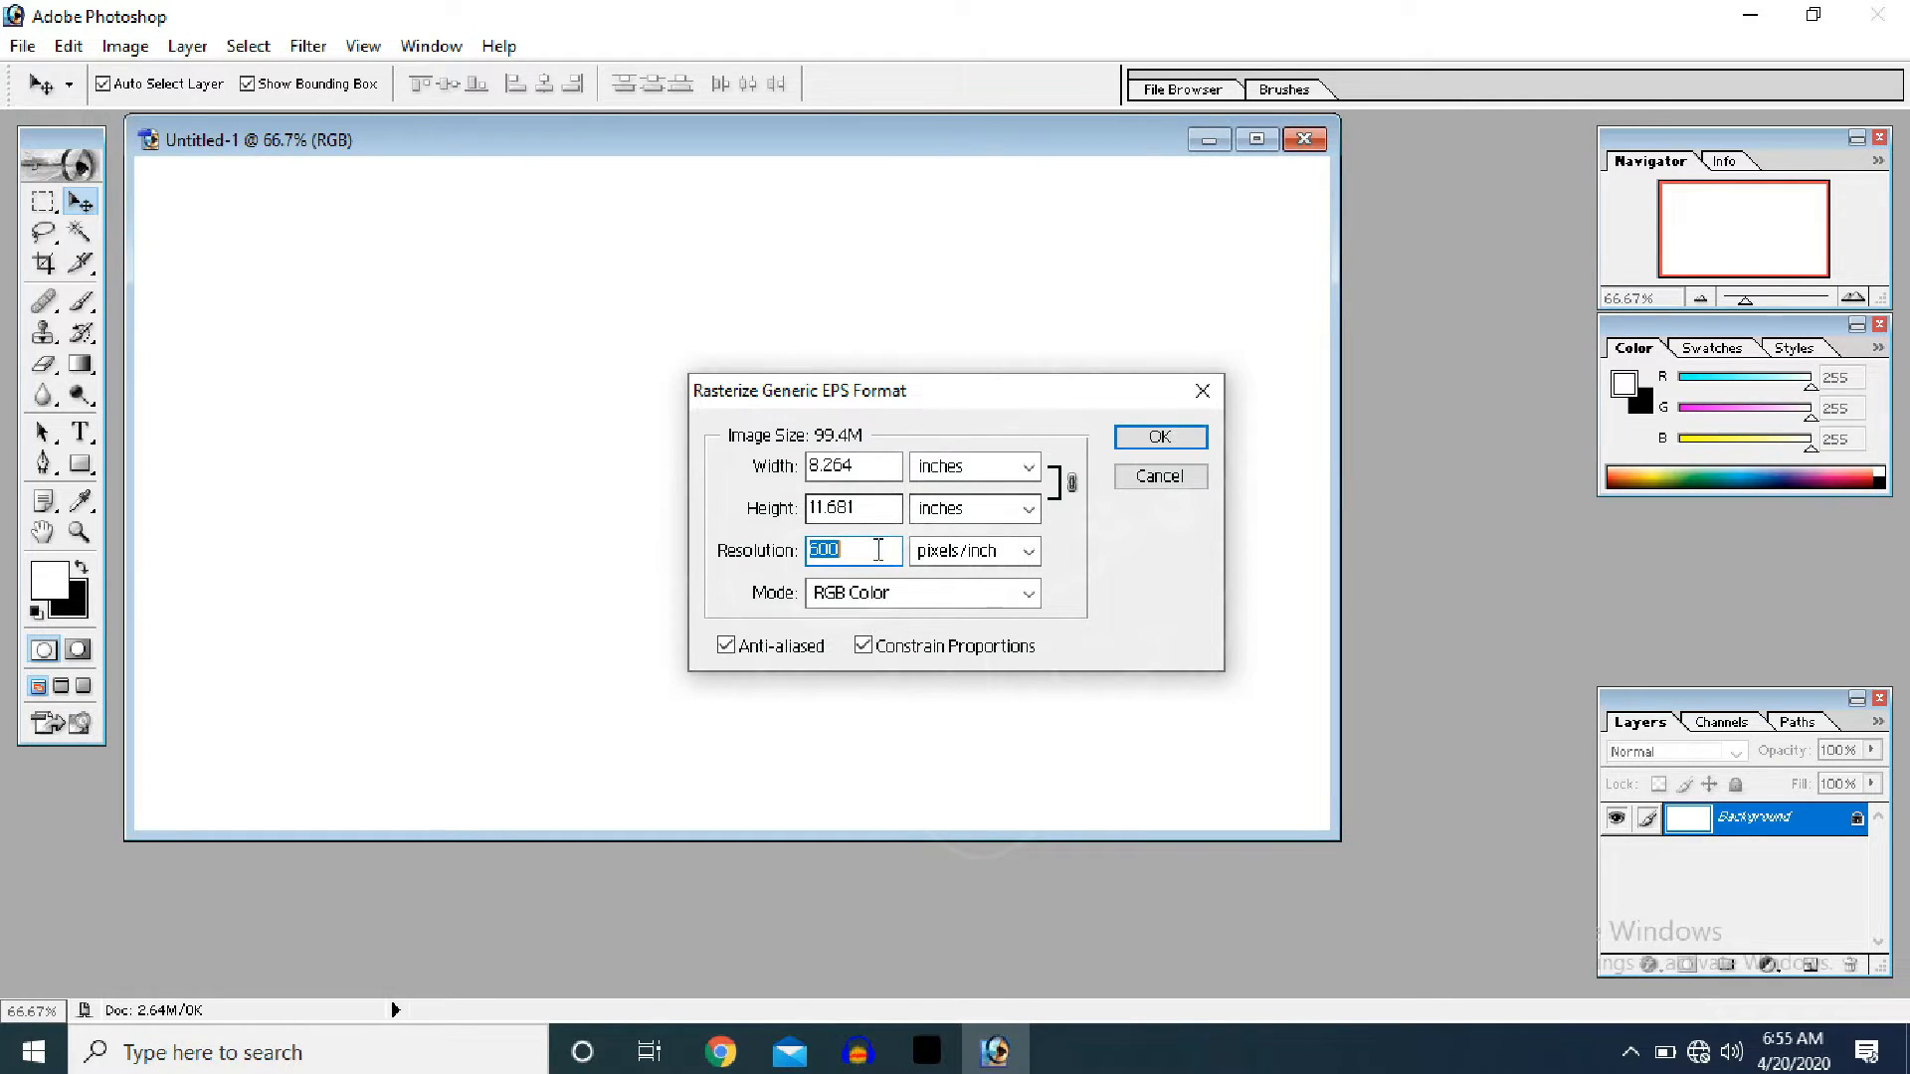
{"action": "left_click", "coordinate": [864, 556]}
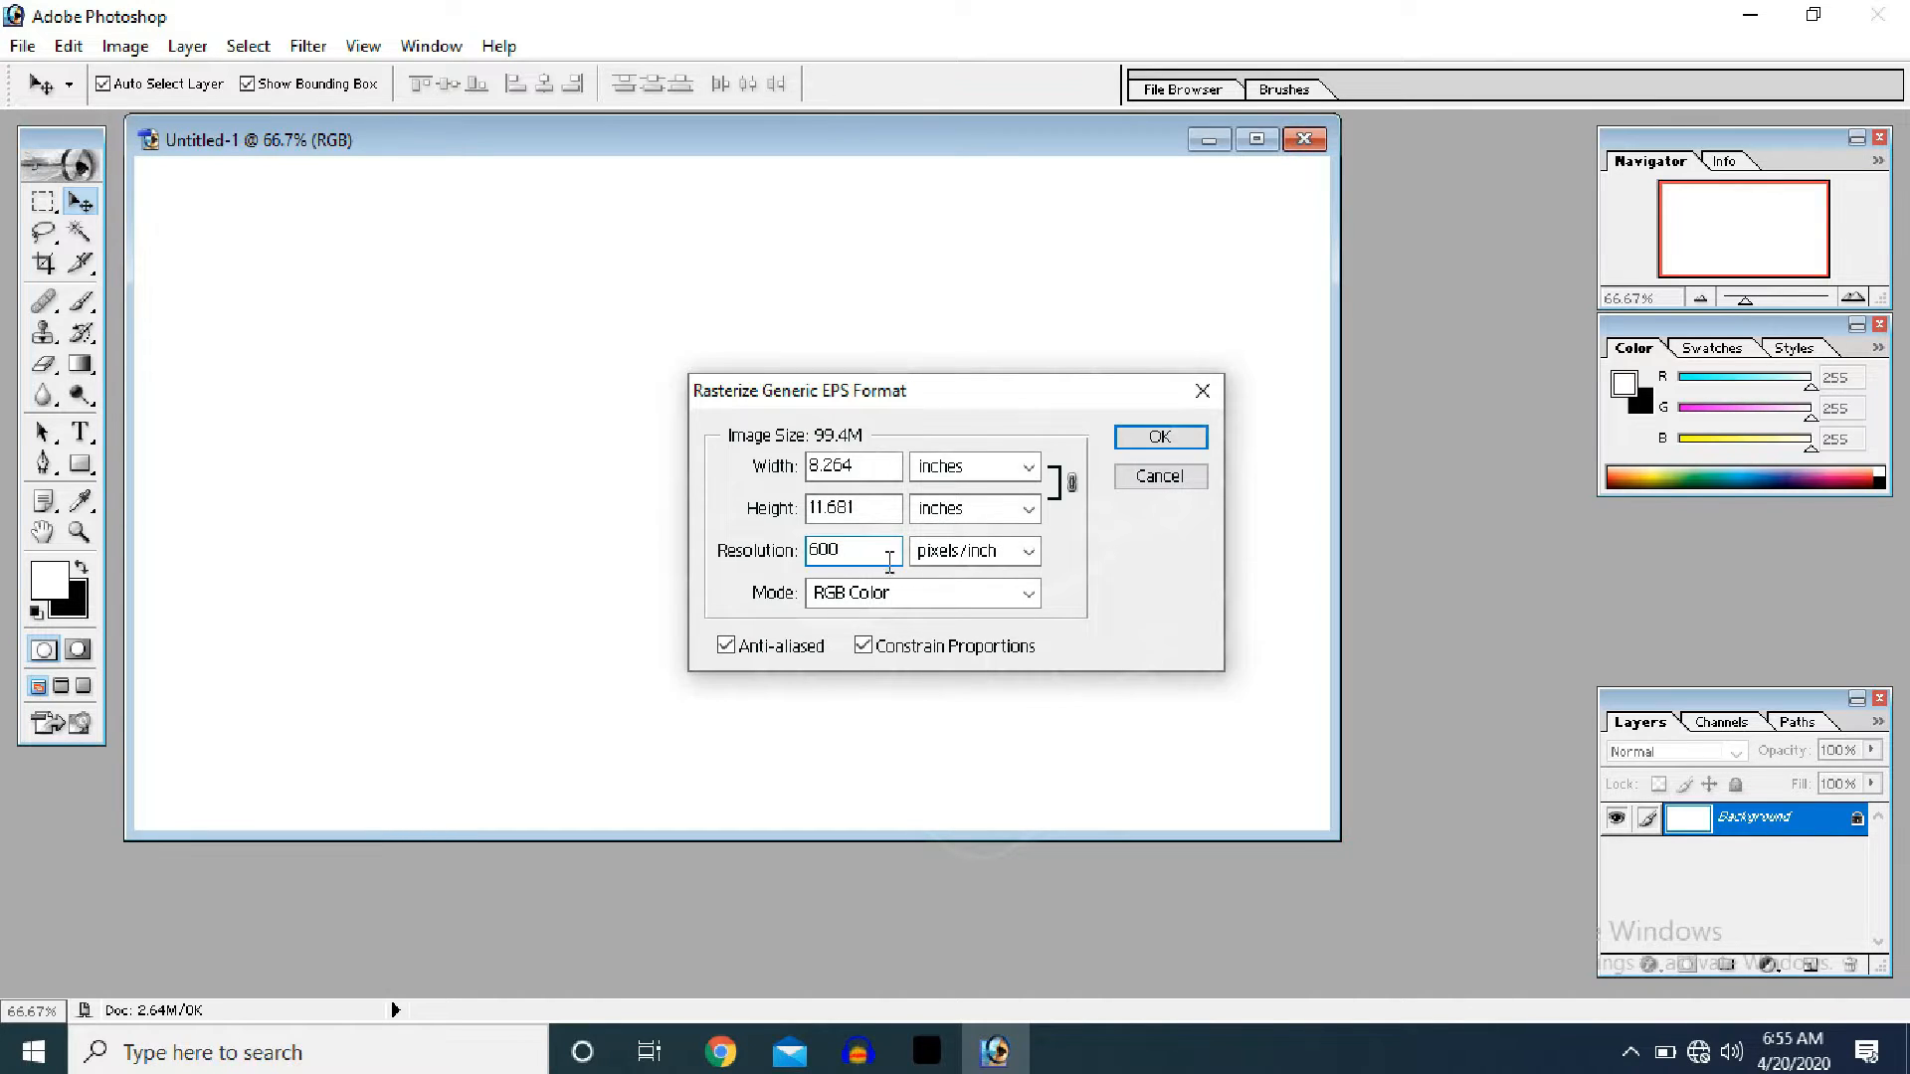
{"action": "left_click", "coordinate": [1028, 597]}
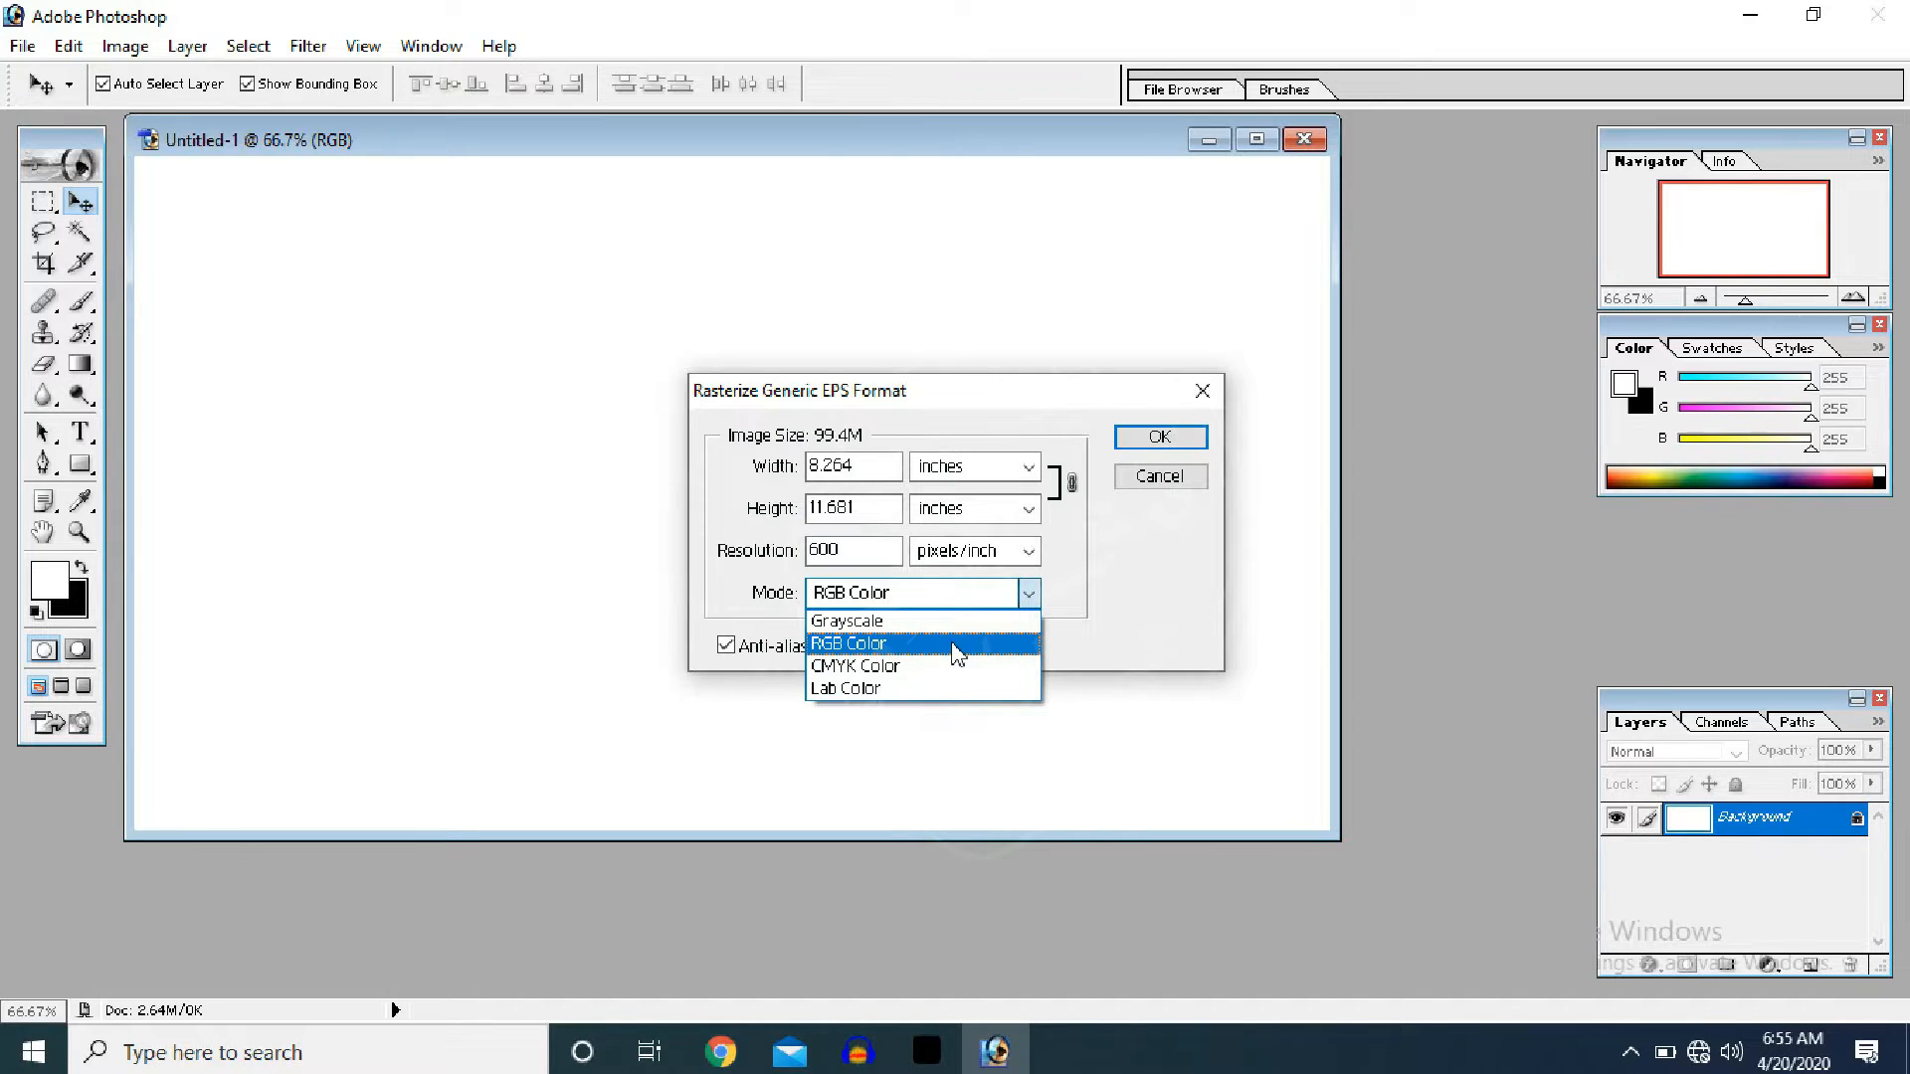
{"action": "left_click", "coordinate": [957, 652]}
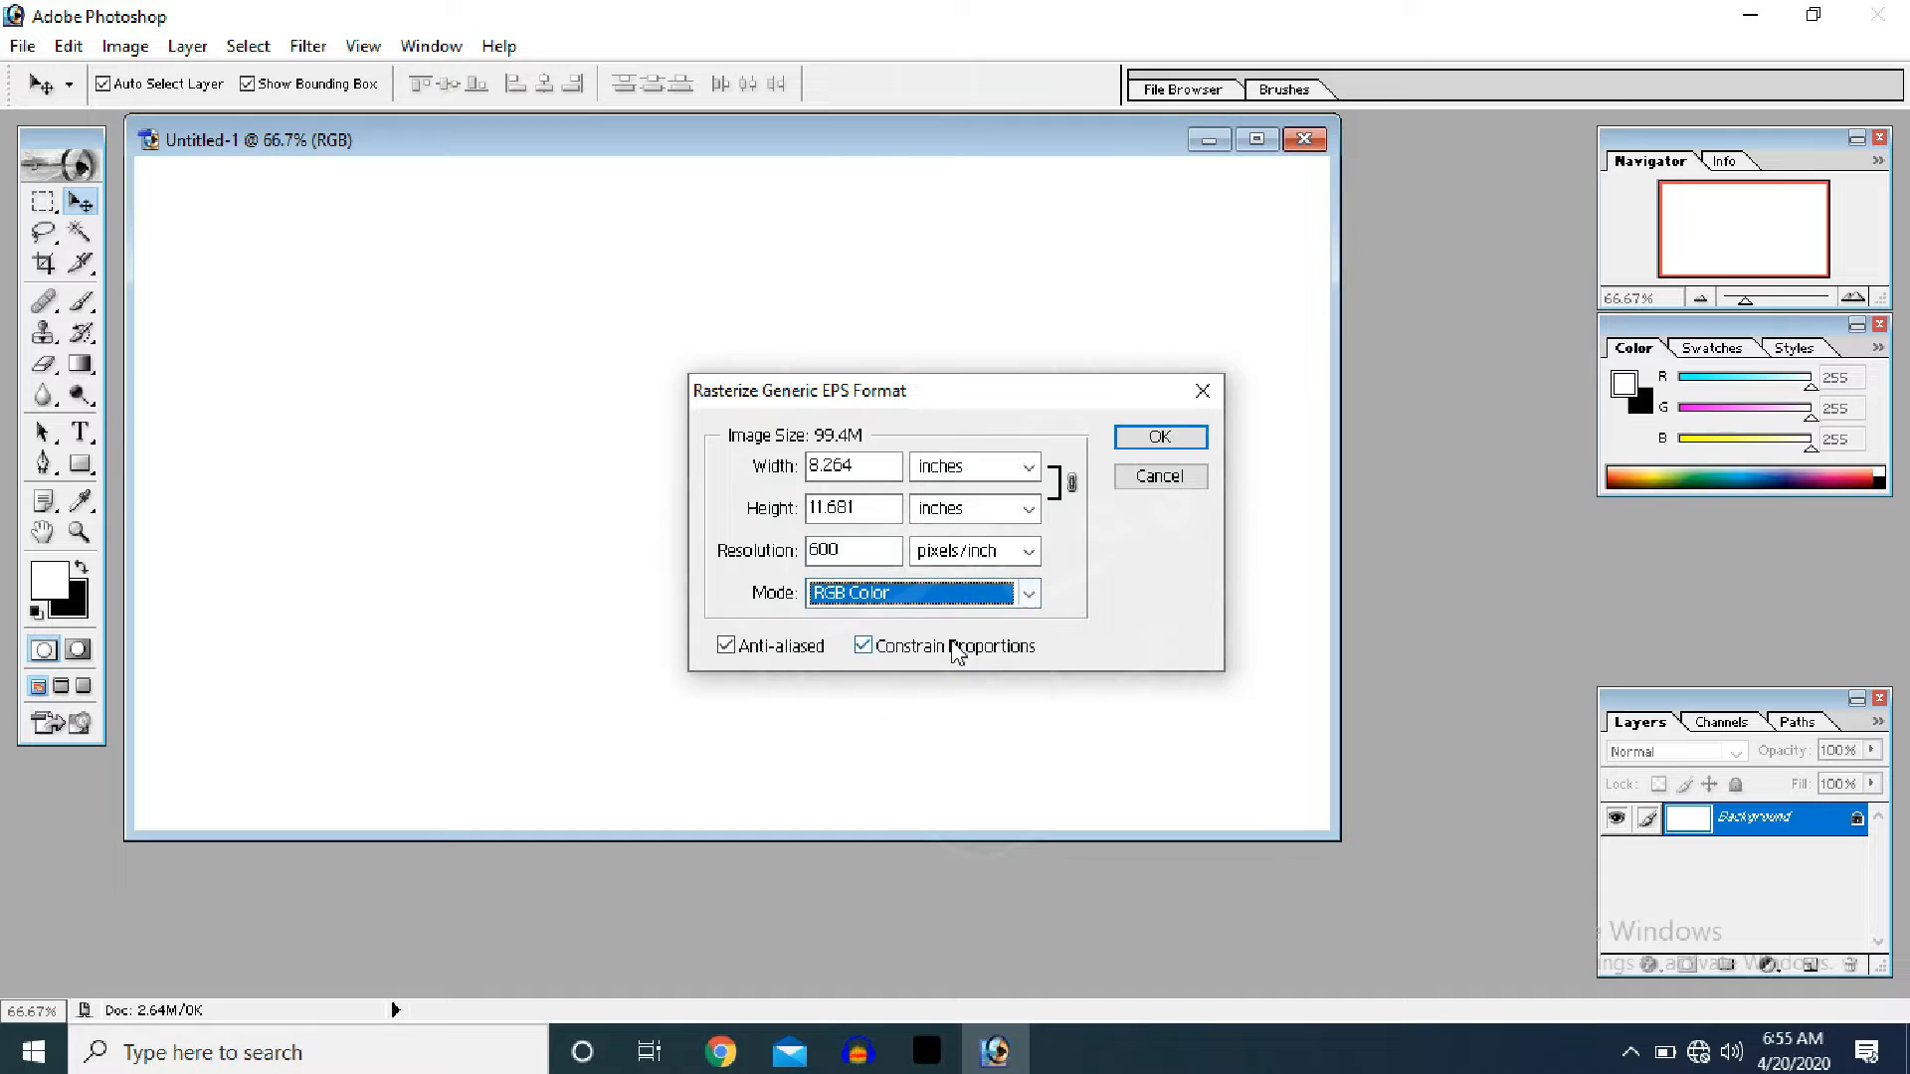
{"action": "left_click", "coordinate": [1132, 435]}
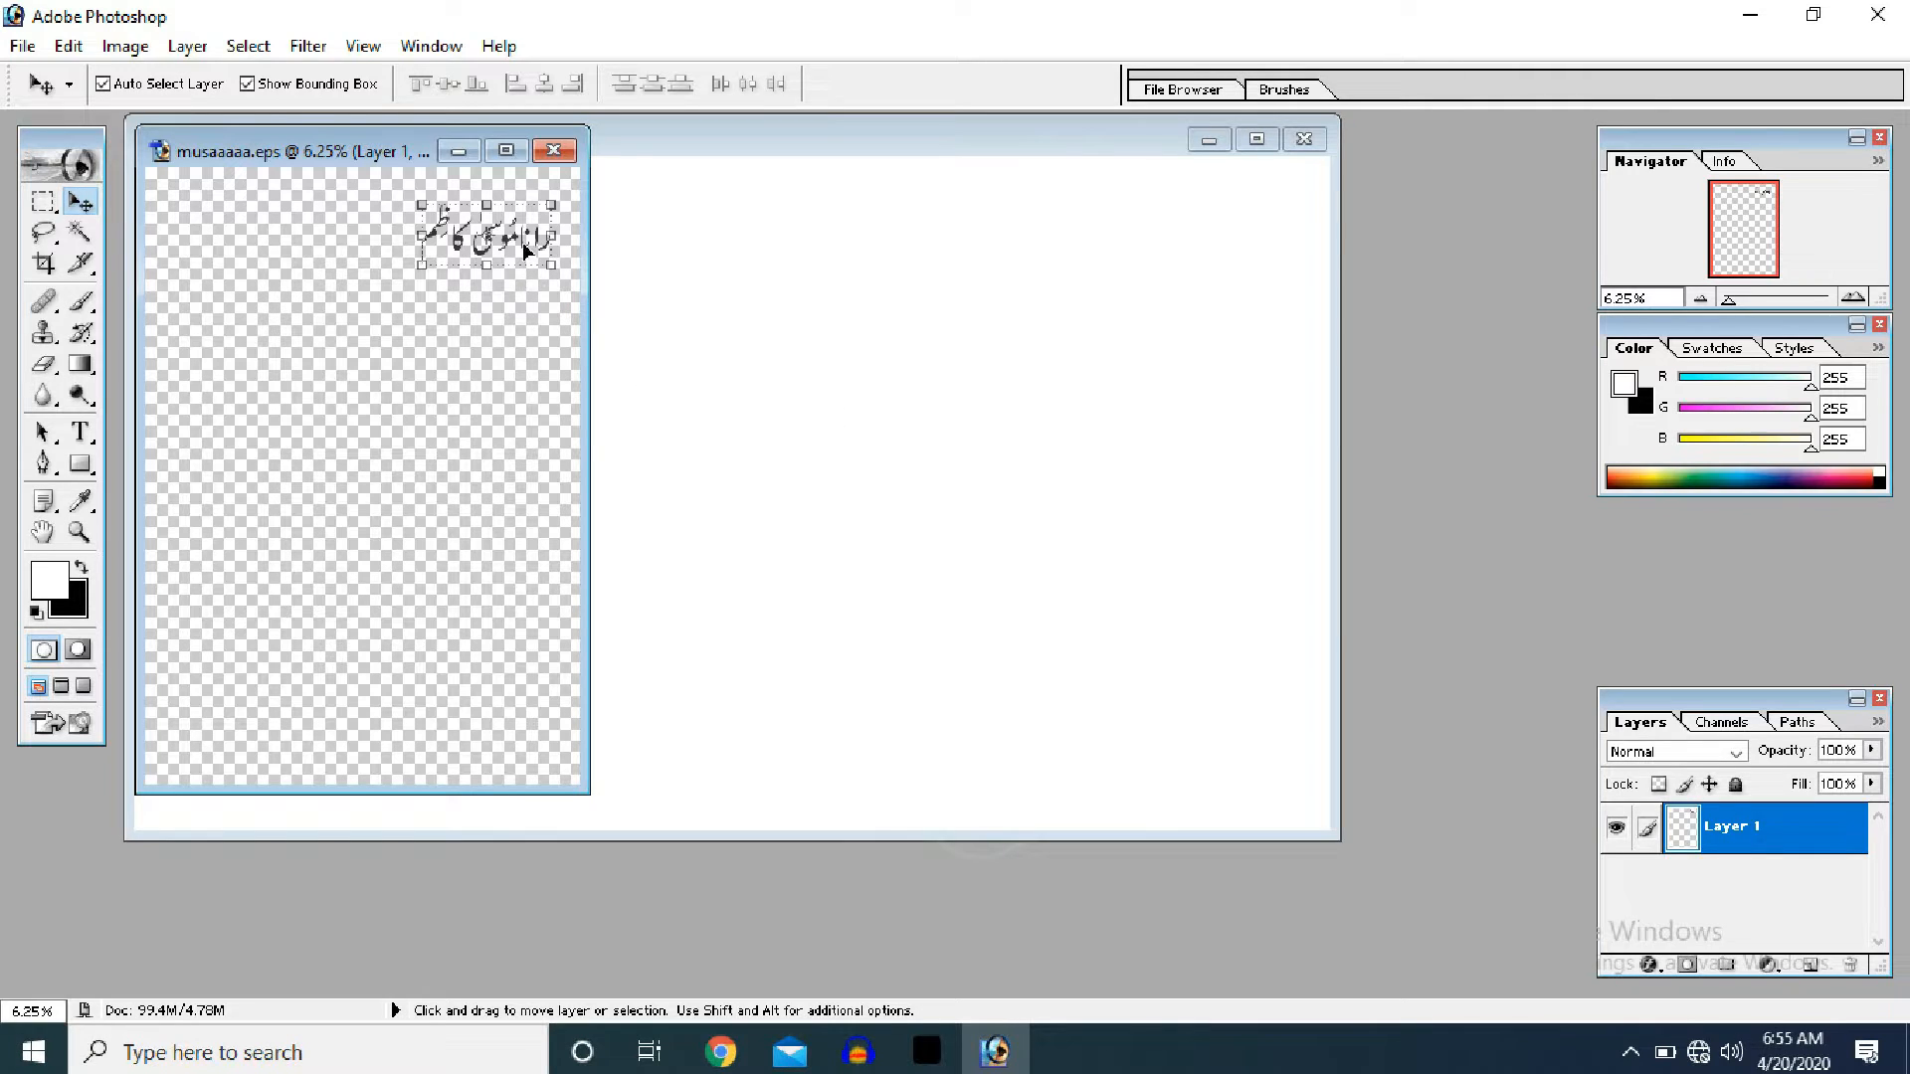
- Drag the Urdu name into Untitled-1 as Layer 1, scaled to 55.7% near the top
{"action": "left_click_drag", "start_coordinate": [524, 249], "coordinate": [923, 564]}
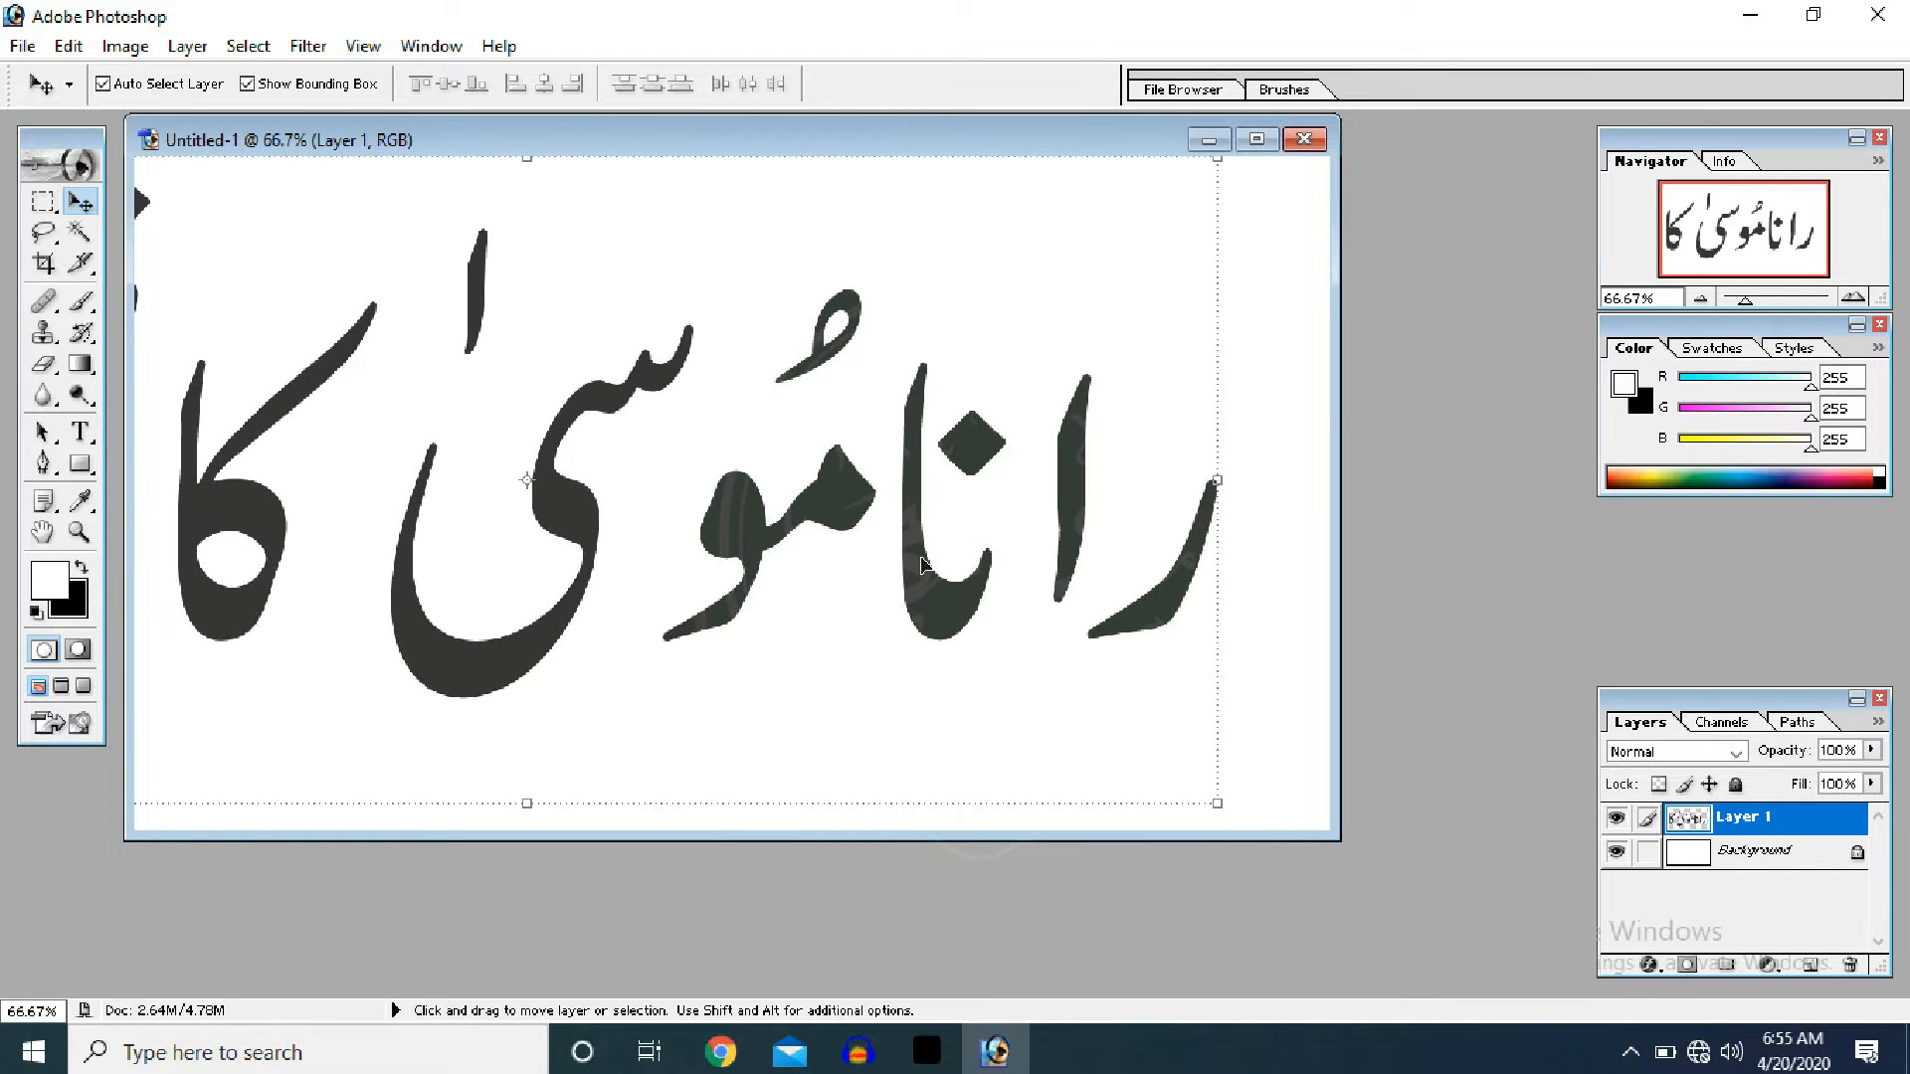
{"action": "left_click_drag", "start_coordinate": [726, 372], "coordinate": [808, 428]}
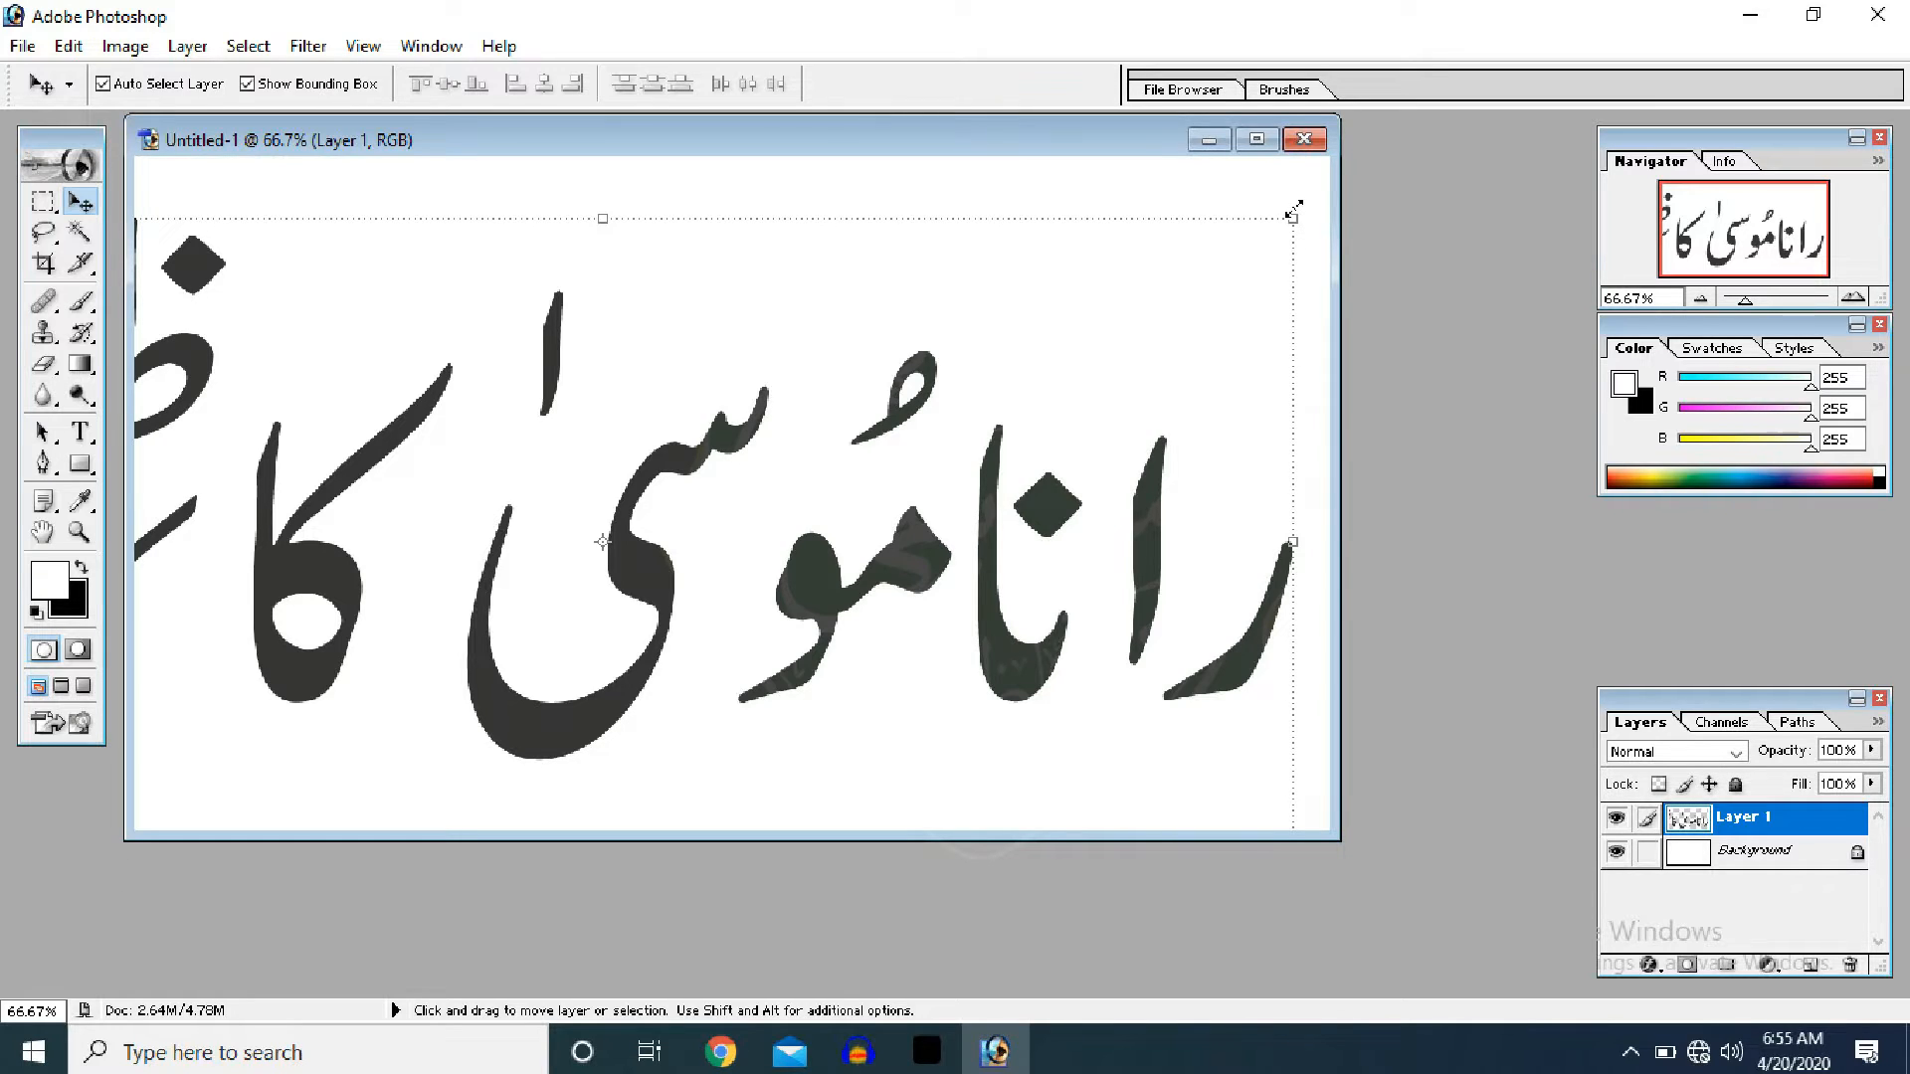
{"action": "left_click_drag", "start_coordinate": [1293, 211], "coordinate": [802, 274]}
{"action": "key", "text": "Return"}
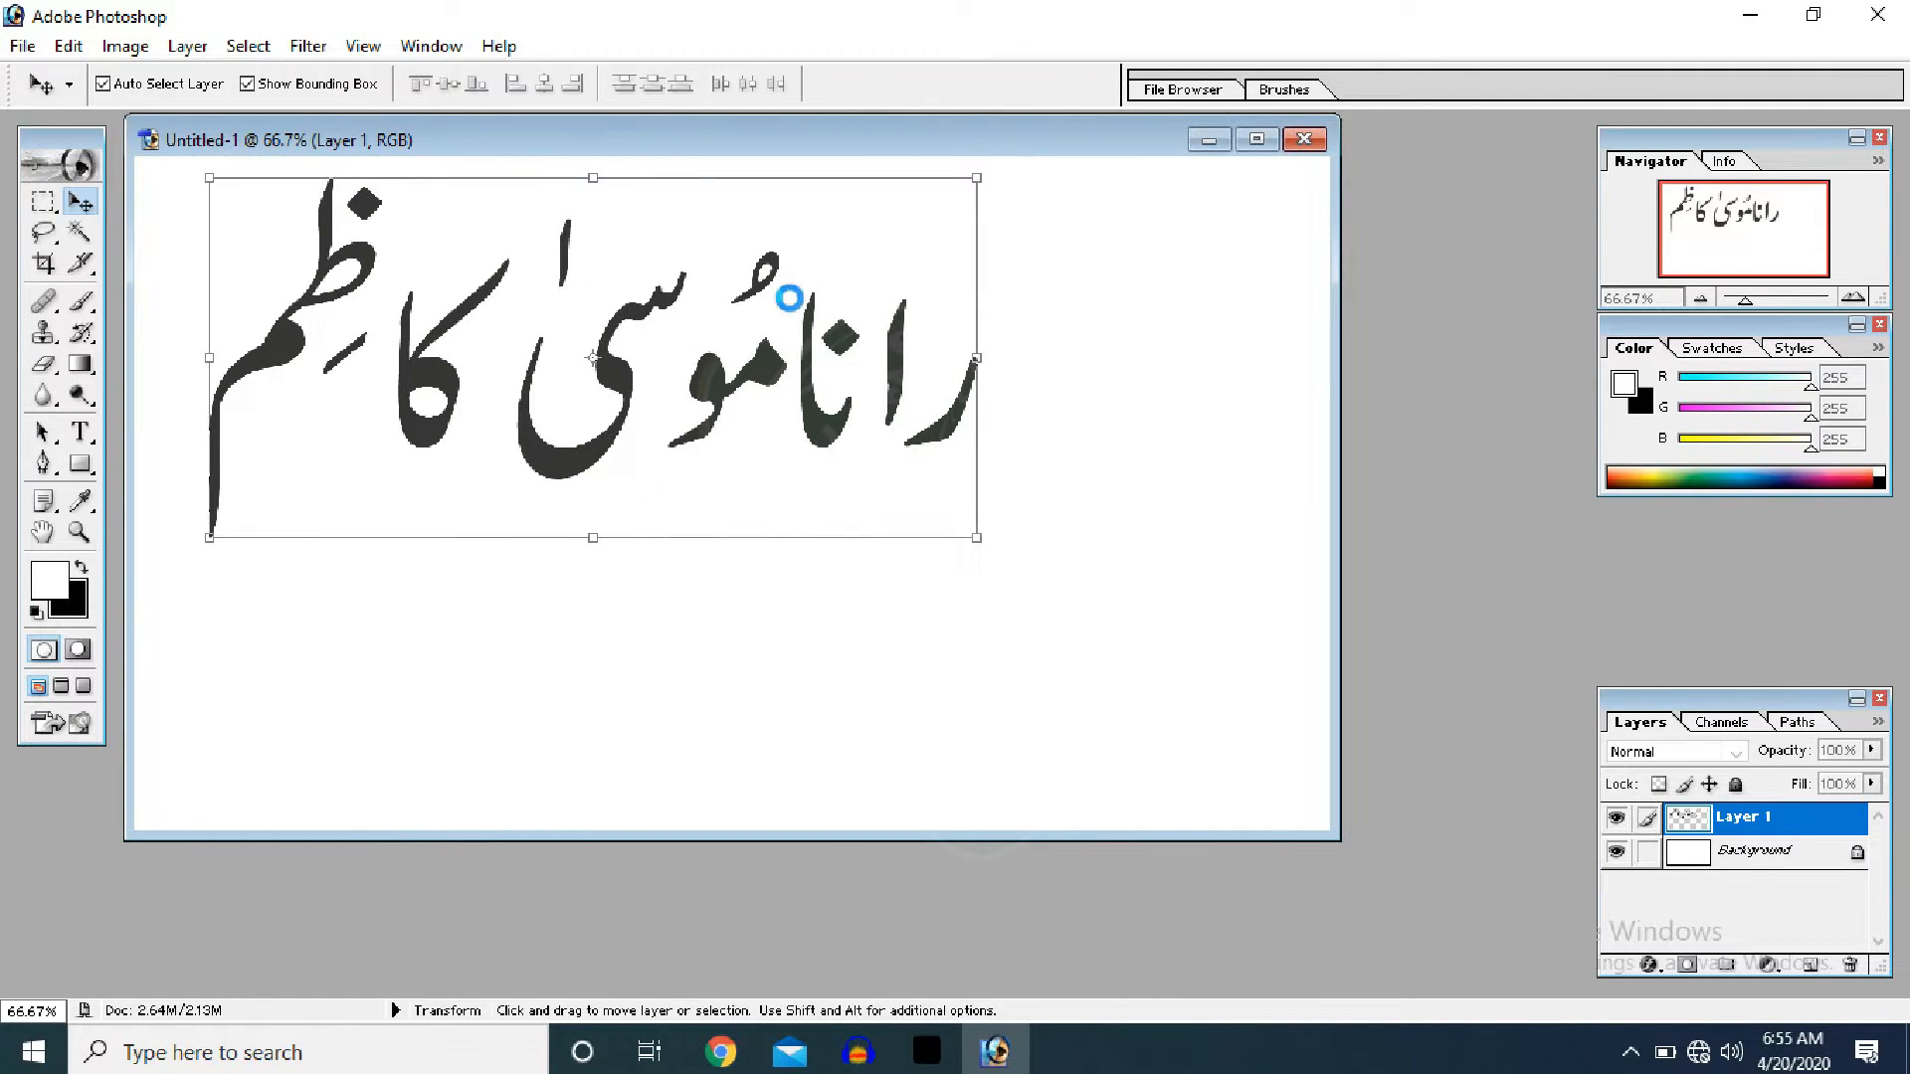
- Open musaaaaa.eps a second time, then close it without saving
{"action": "double_click", "coordinate": [850, 875]}
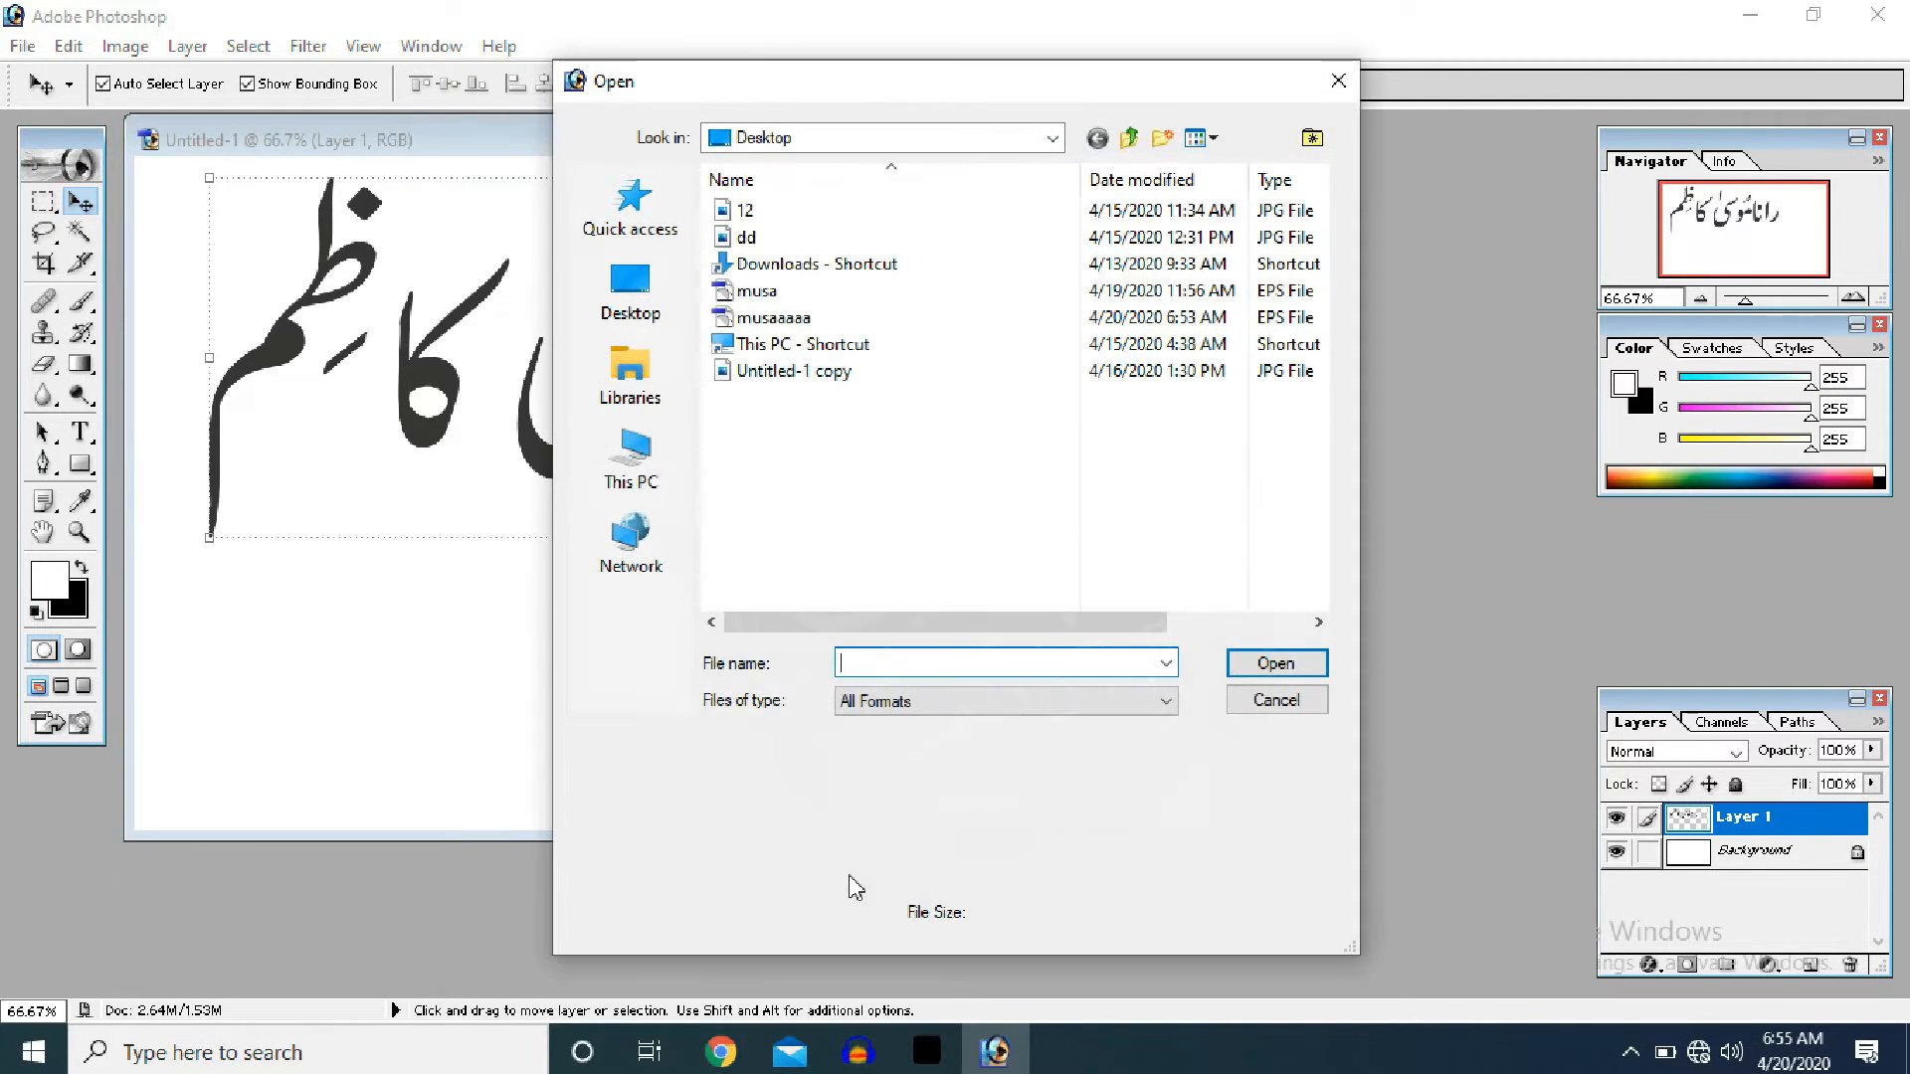
{"action": "left_click", "coordinate": [803, 318]}
{"action": "left_click", "coordinate": [1279, 662]}
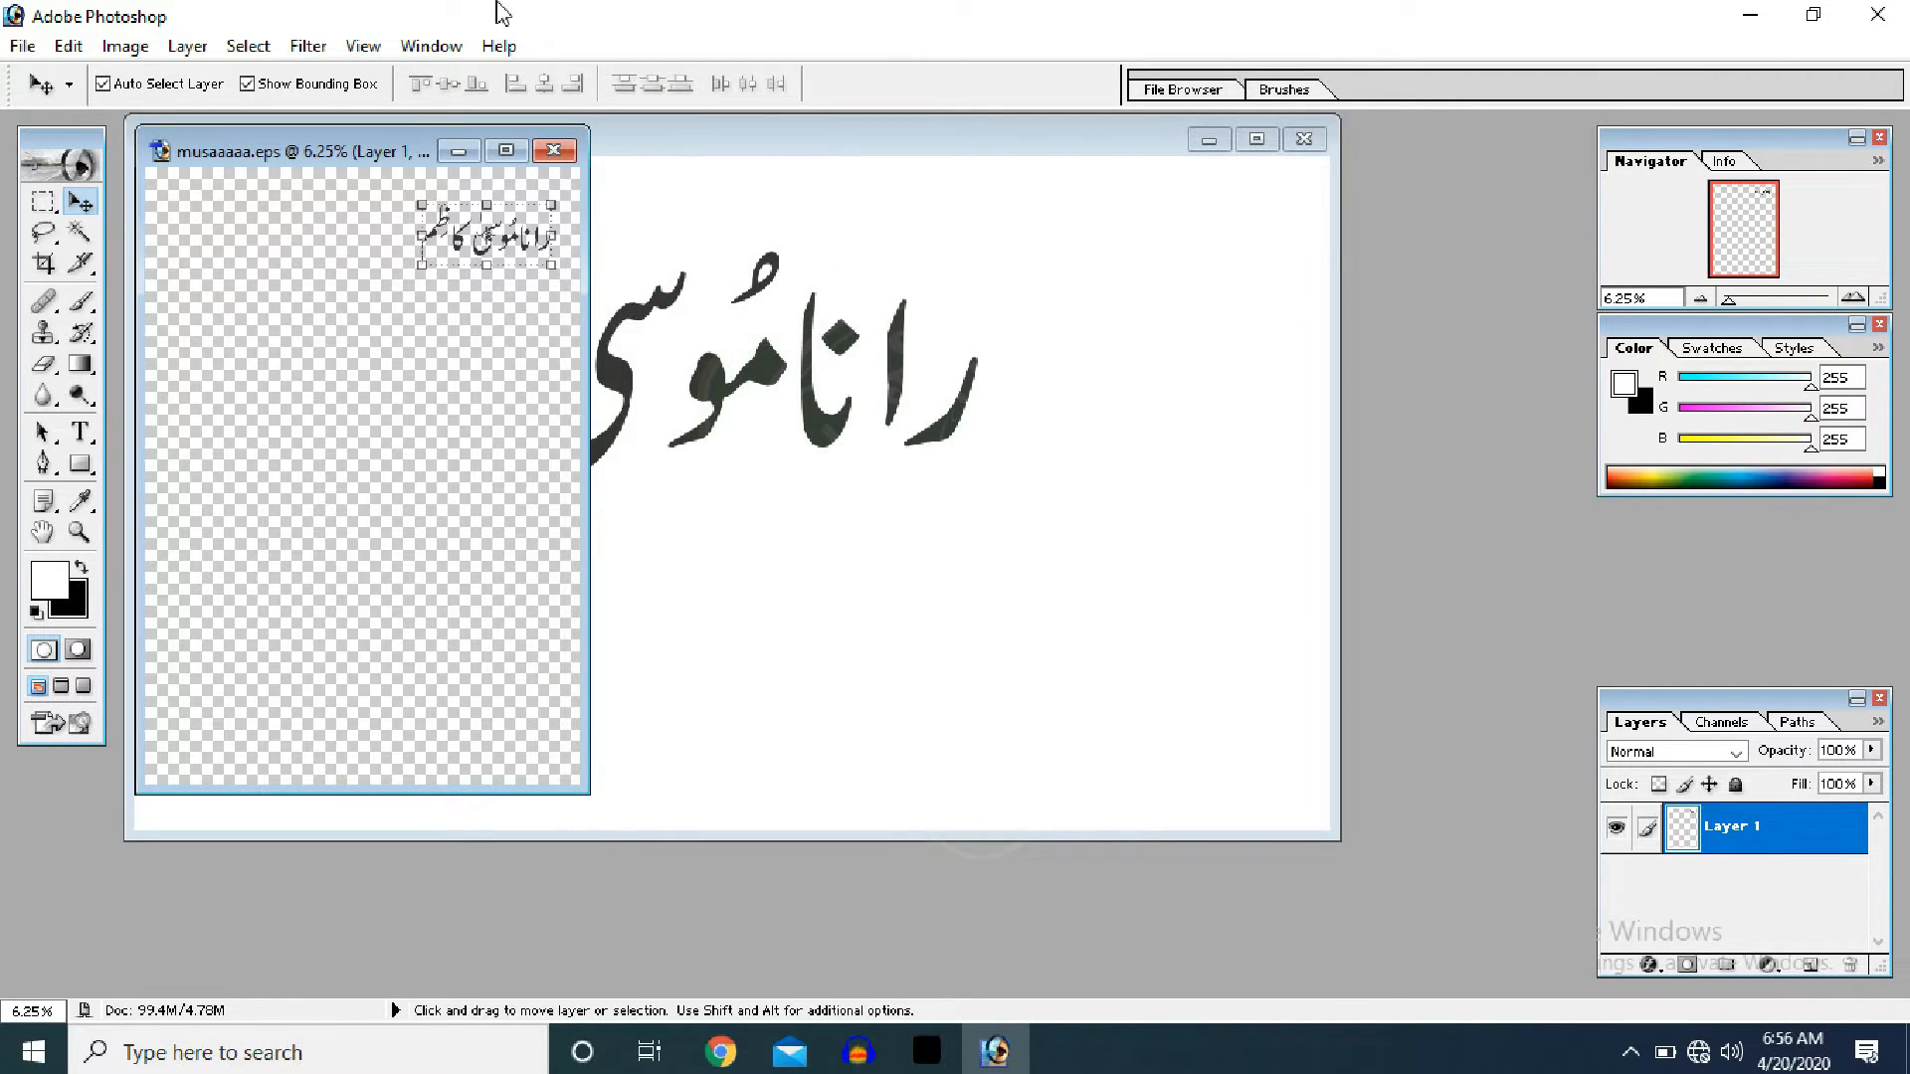
{"action": "left_click", "coordinate": [548, 141]}
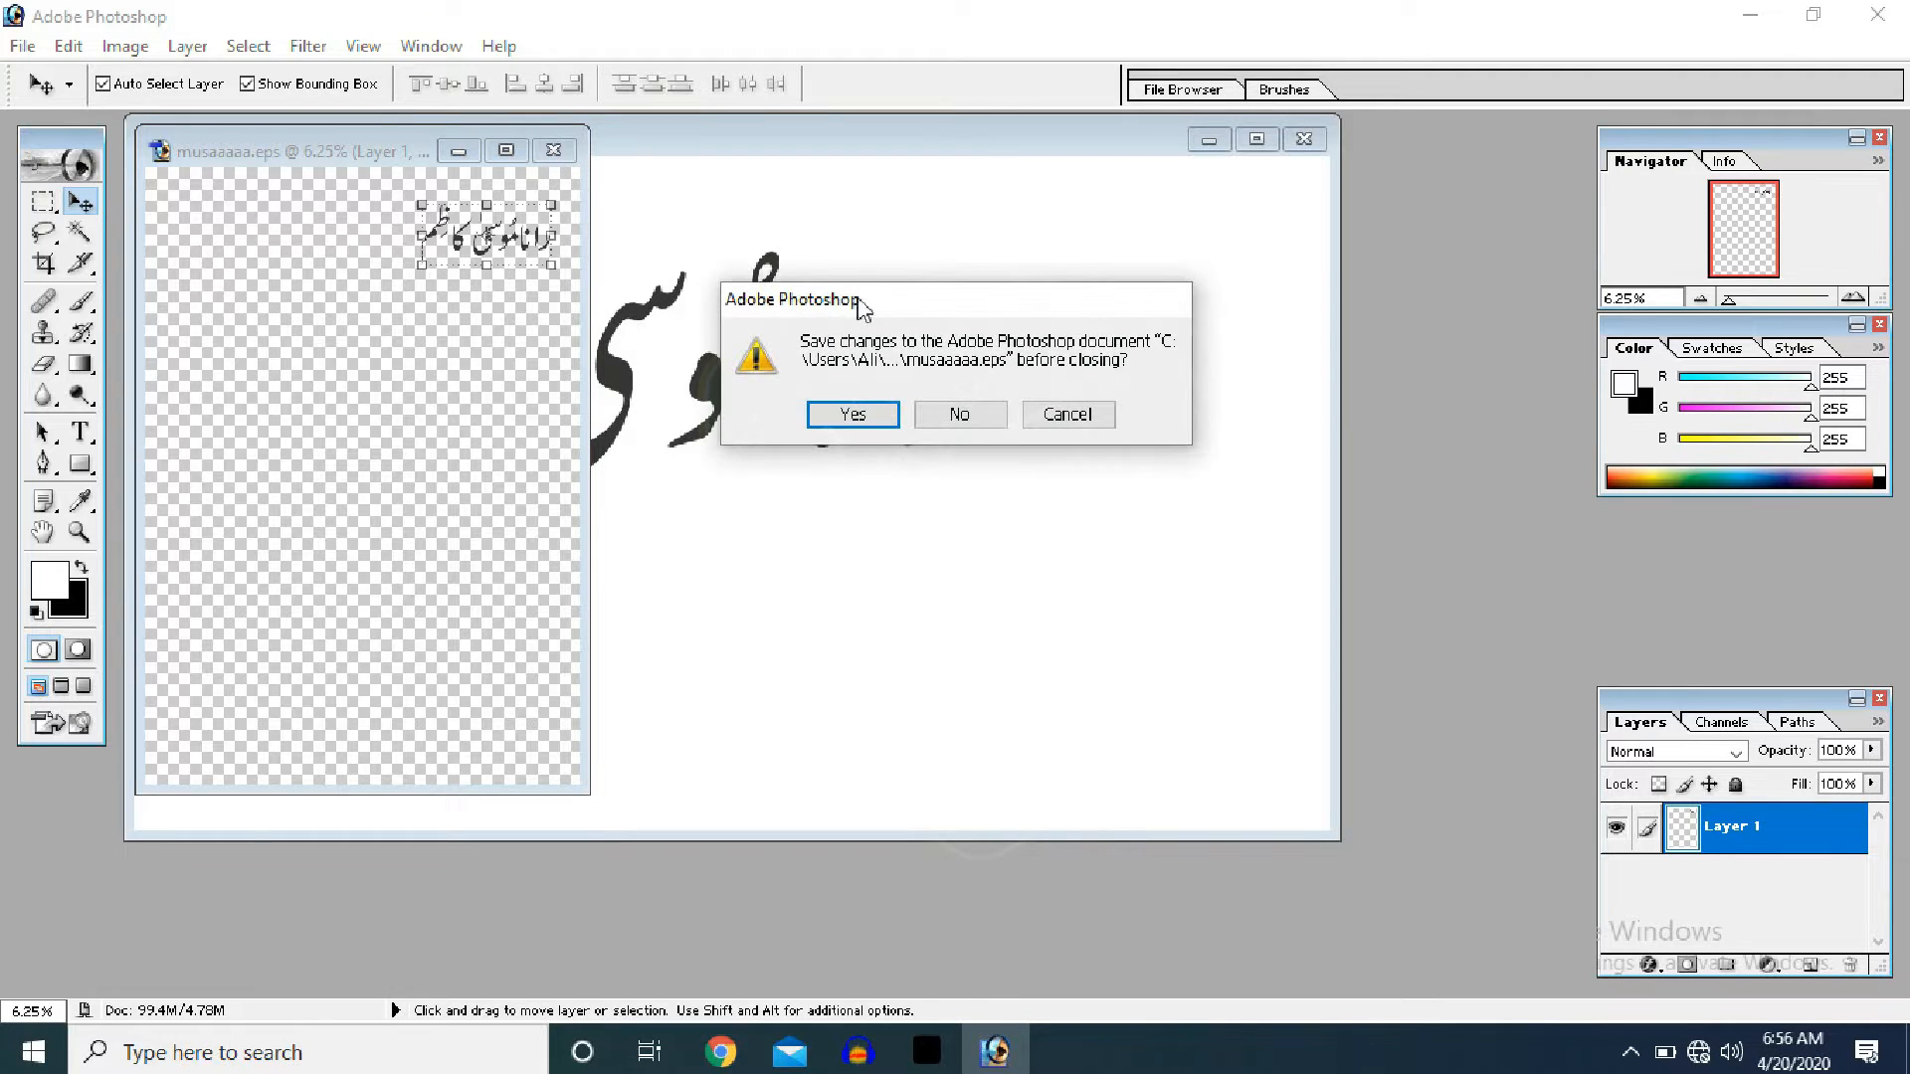
{"action": "left_click", "coordinate": [979, 412]}
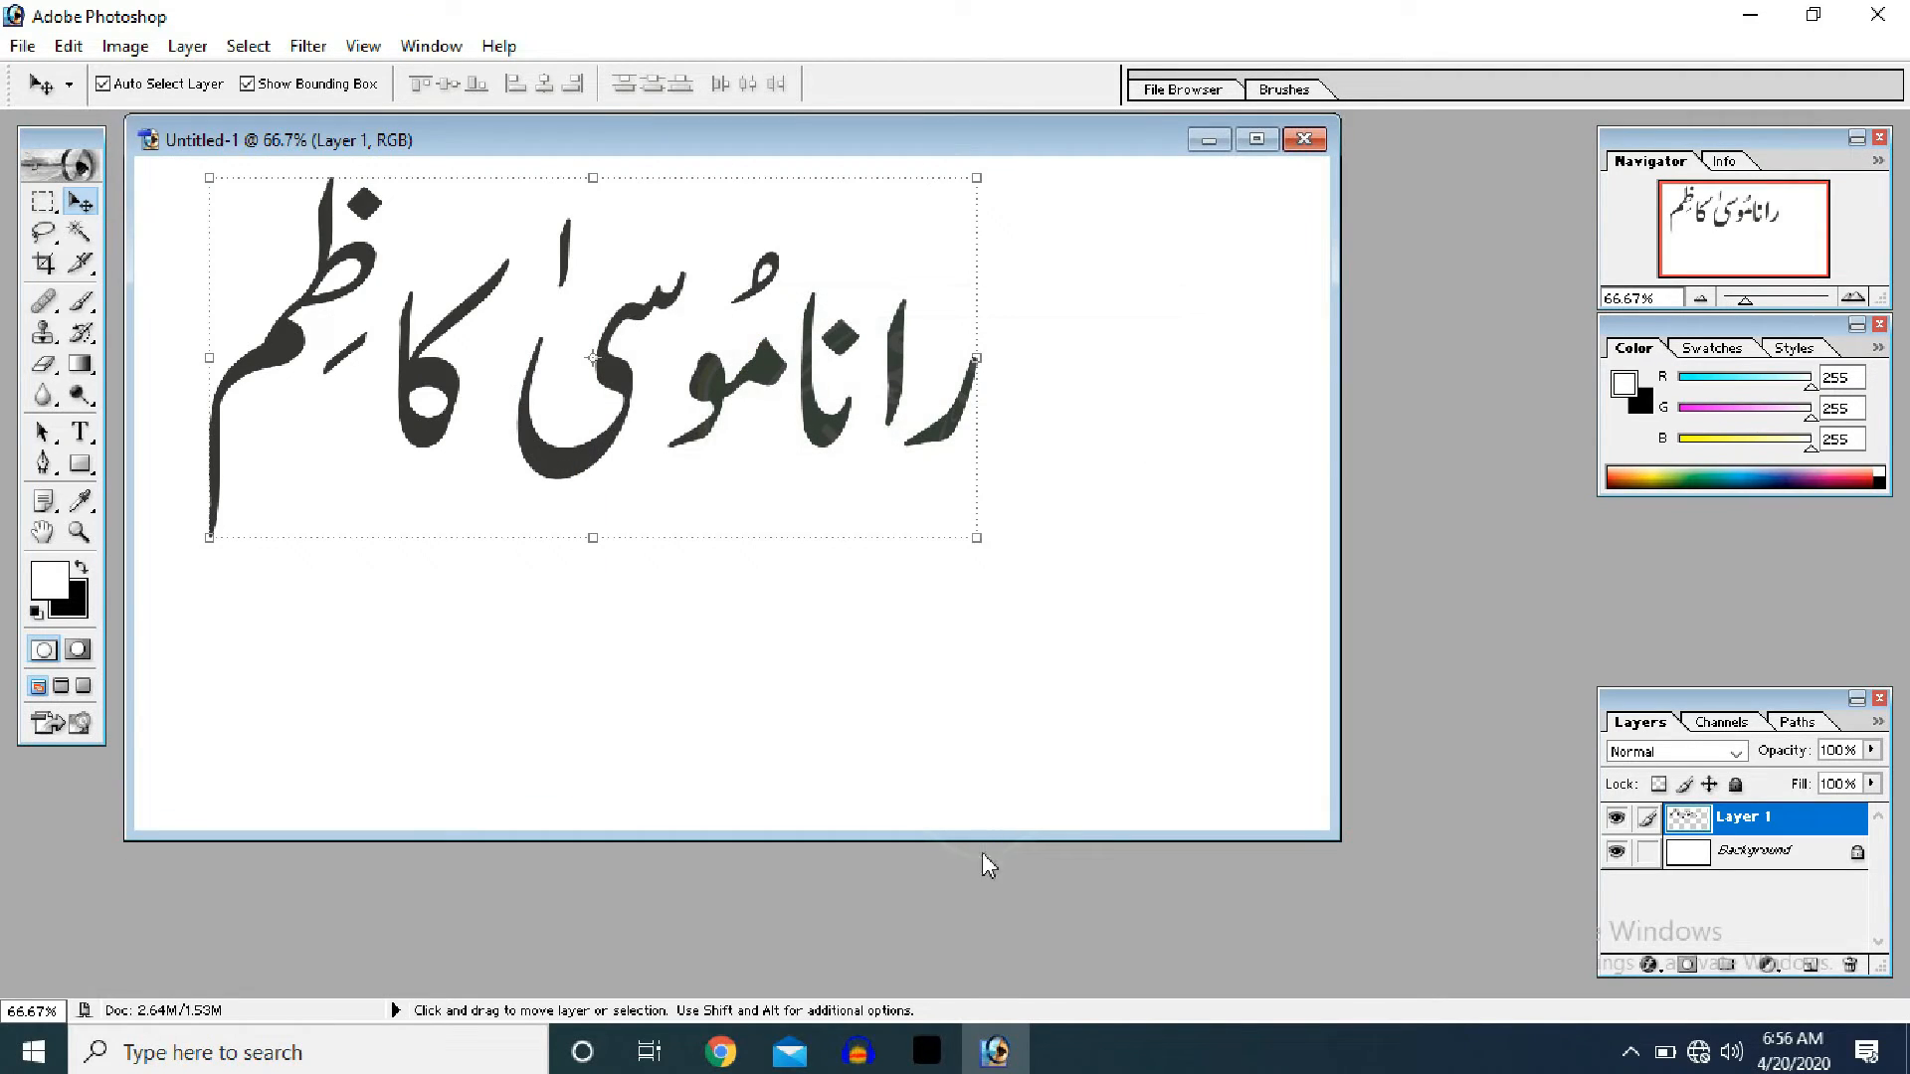
- Reopen musaaaaa.eps from the Desktop, rasterized in CMYK Color at 600 pixels/inch
{"action": "double_click", "coordinate": [970, 913]}
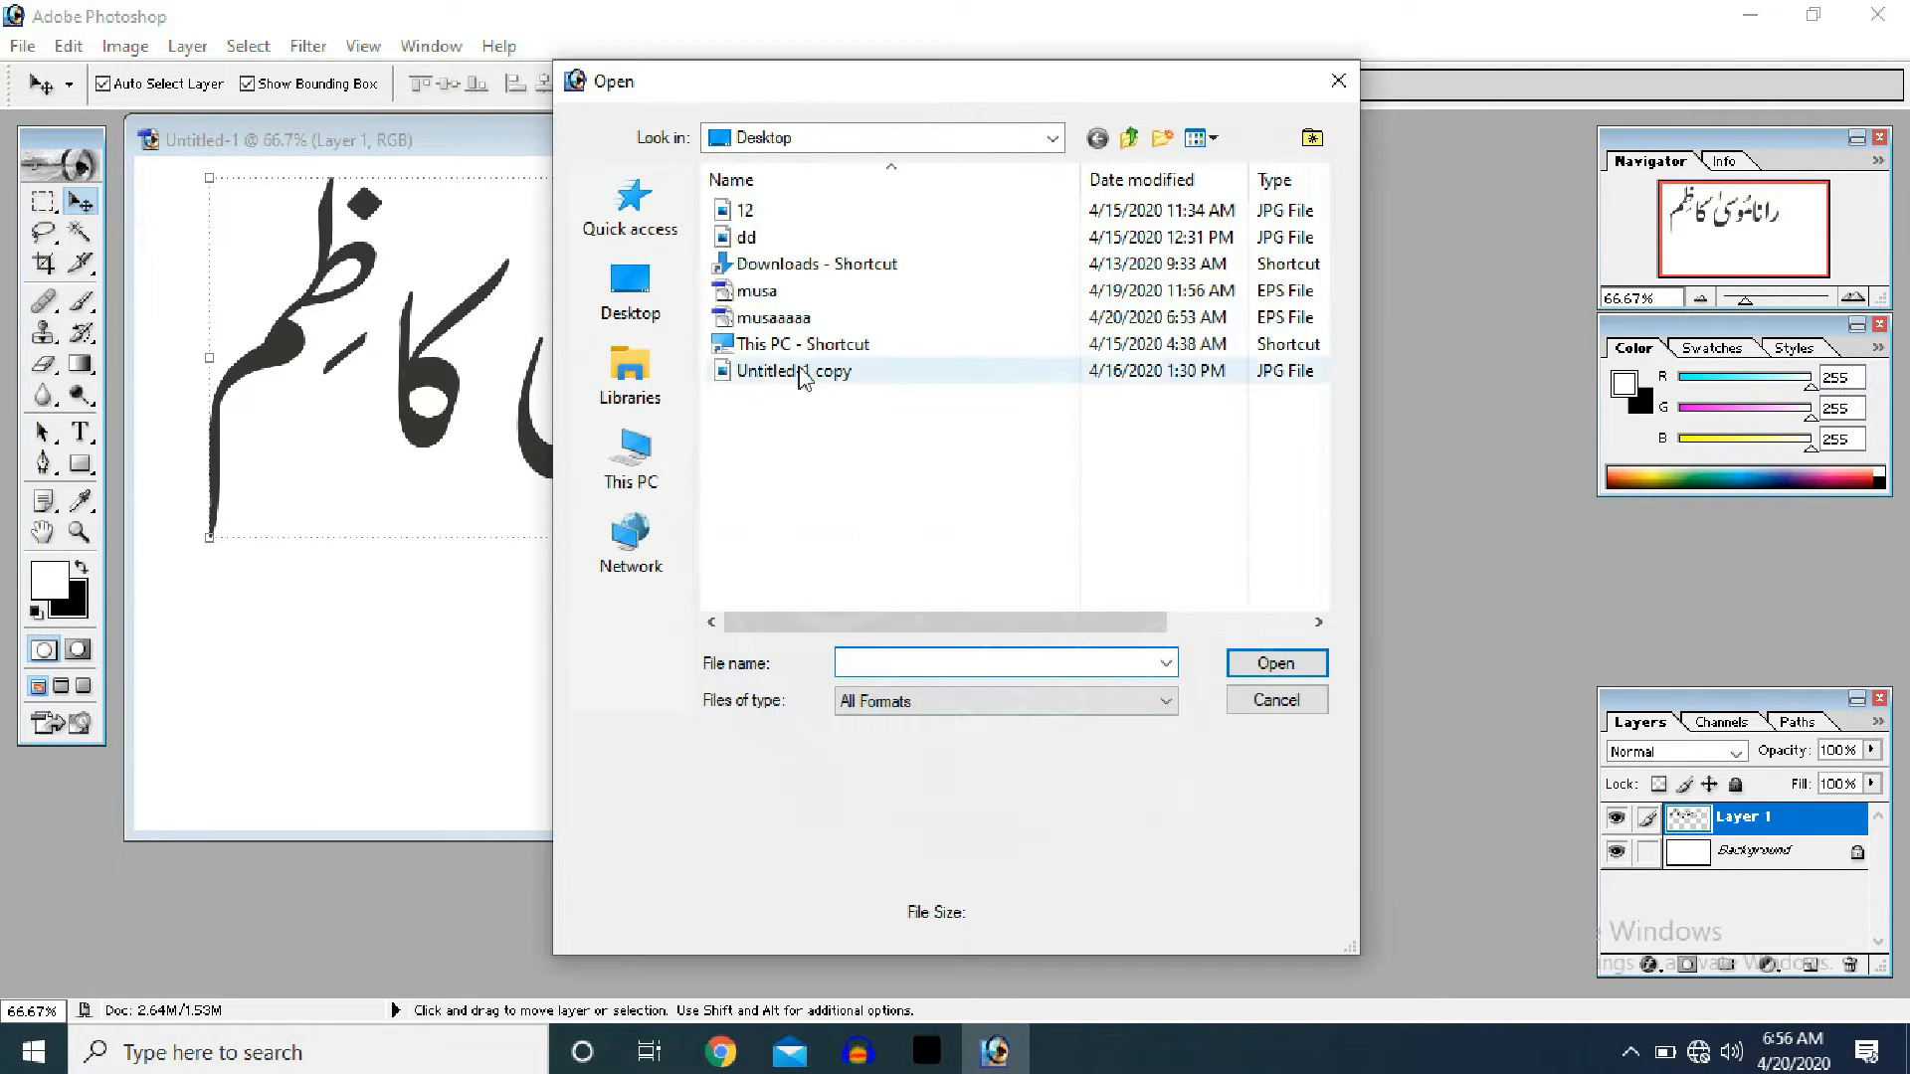
{"action": "left_click", "coordinate": [791, 317]}
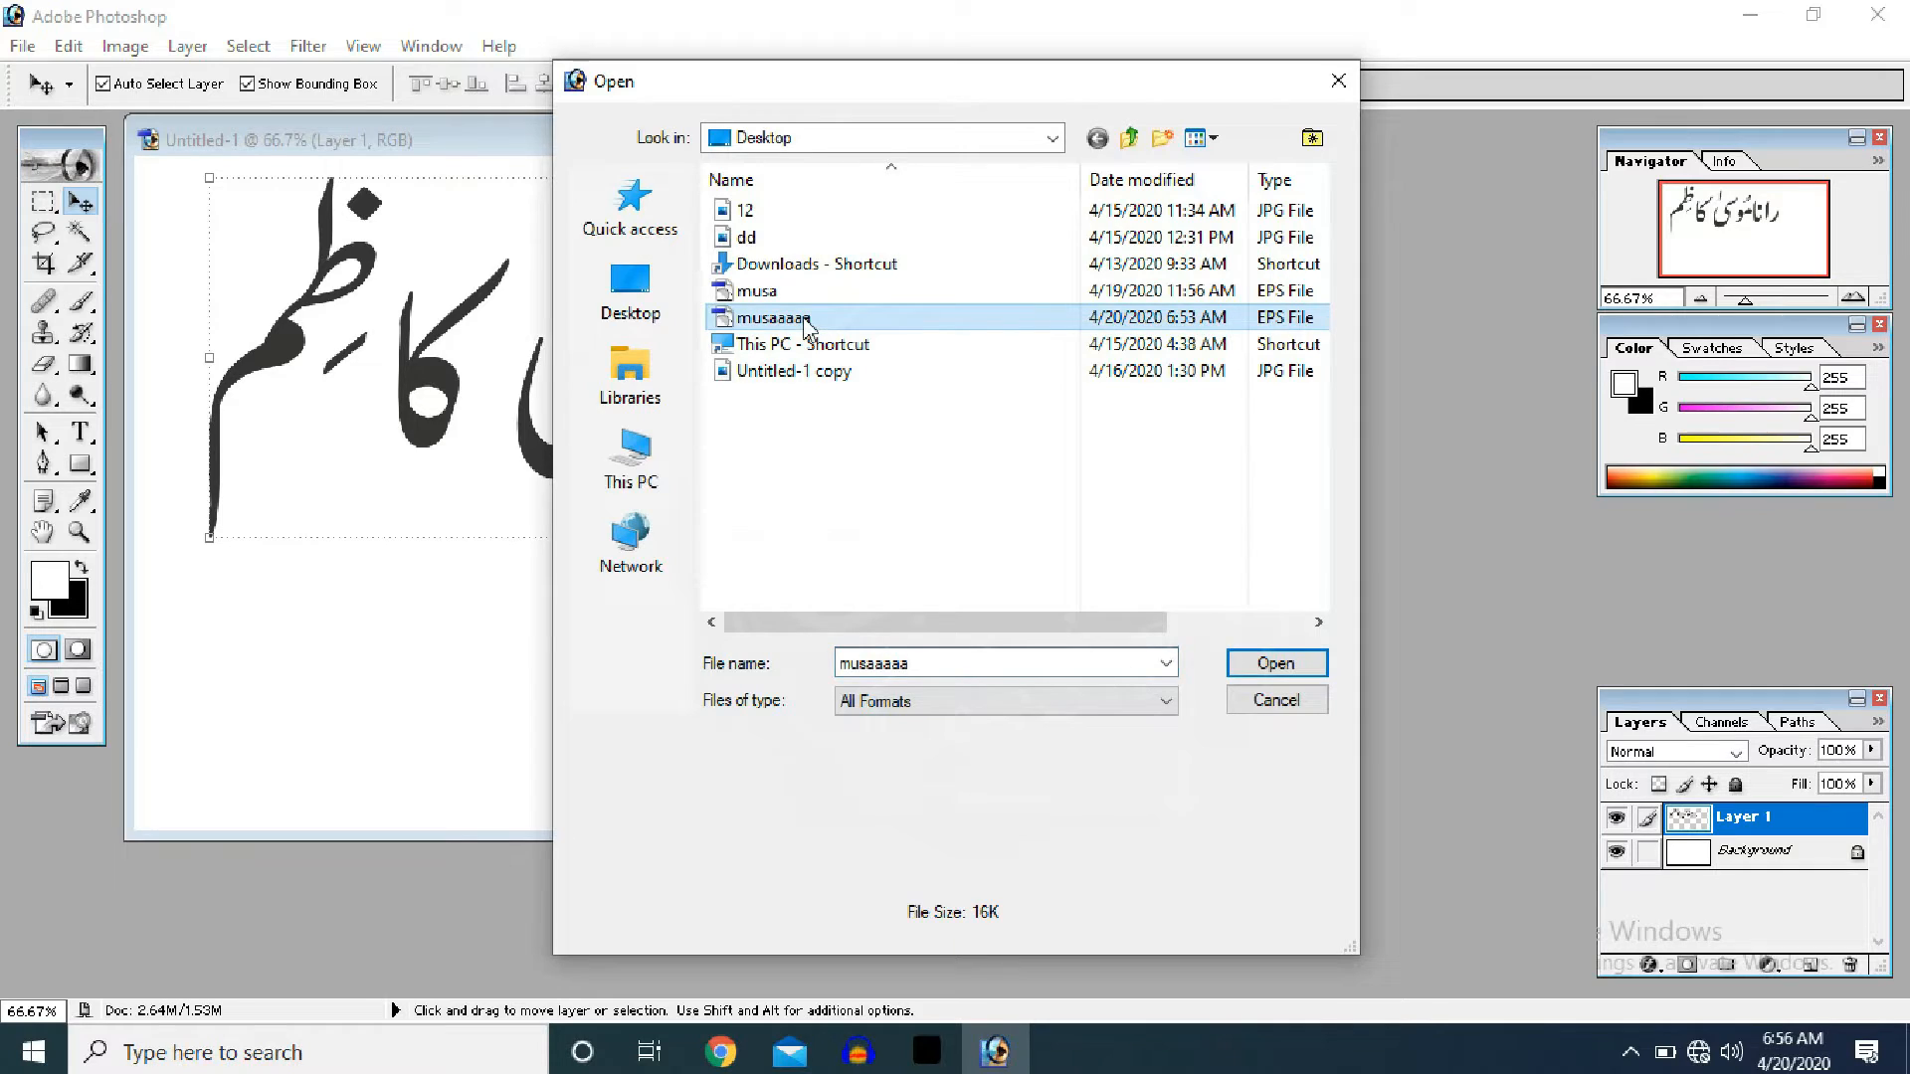
{"action": "left_click", "coordinate": [1276, 664]}
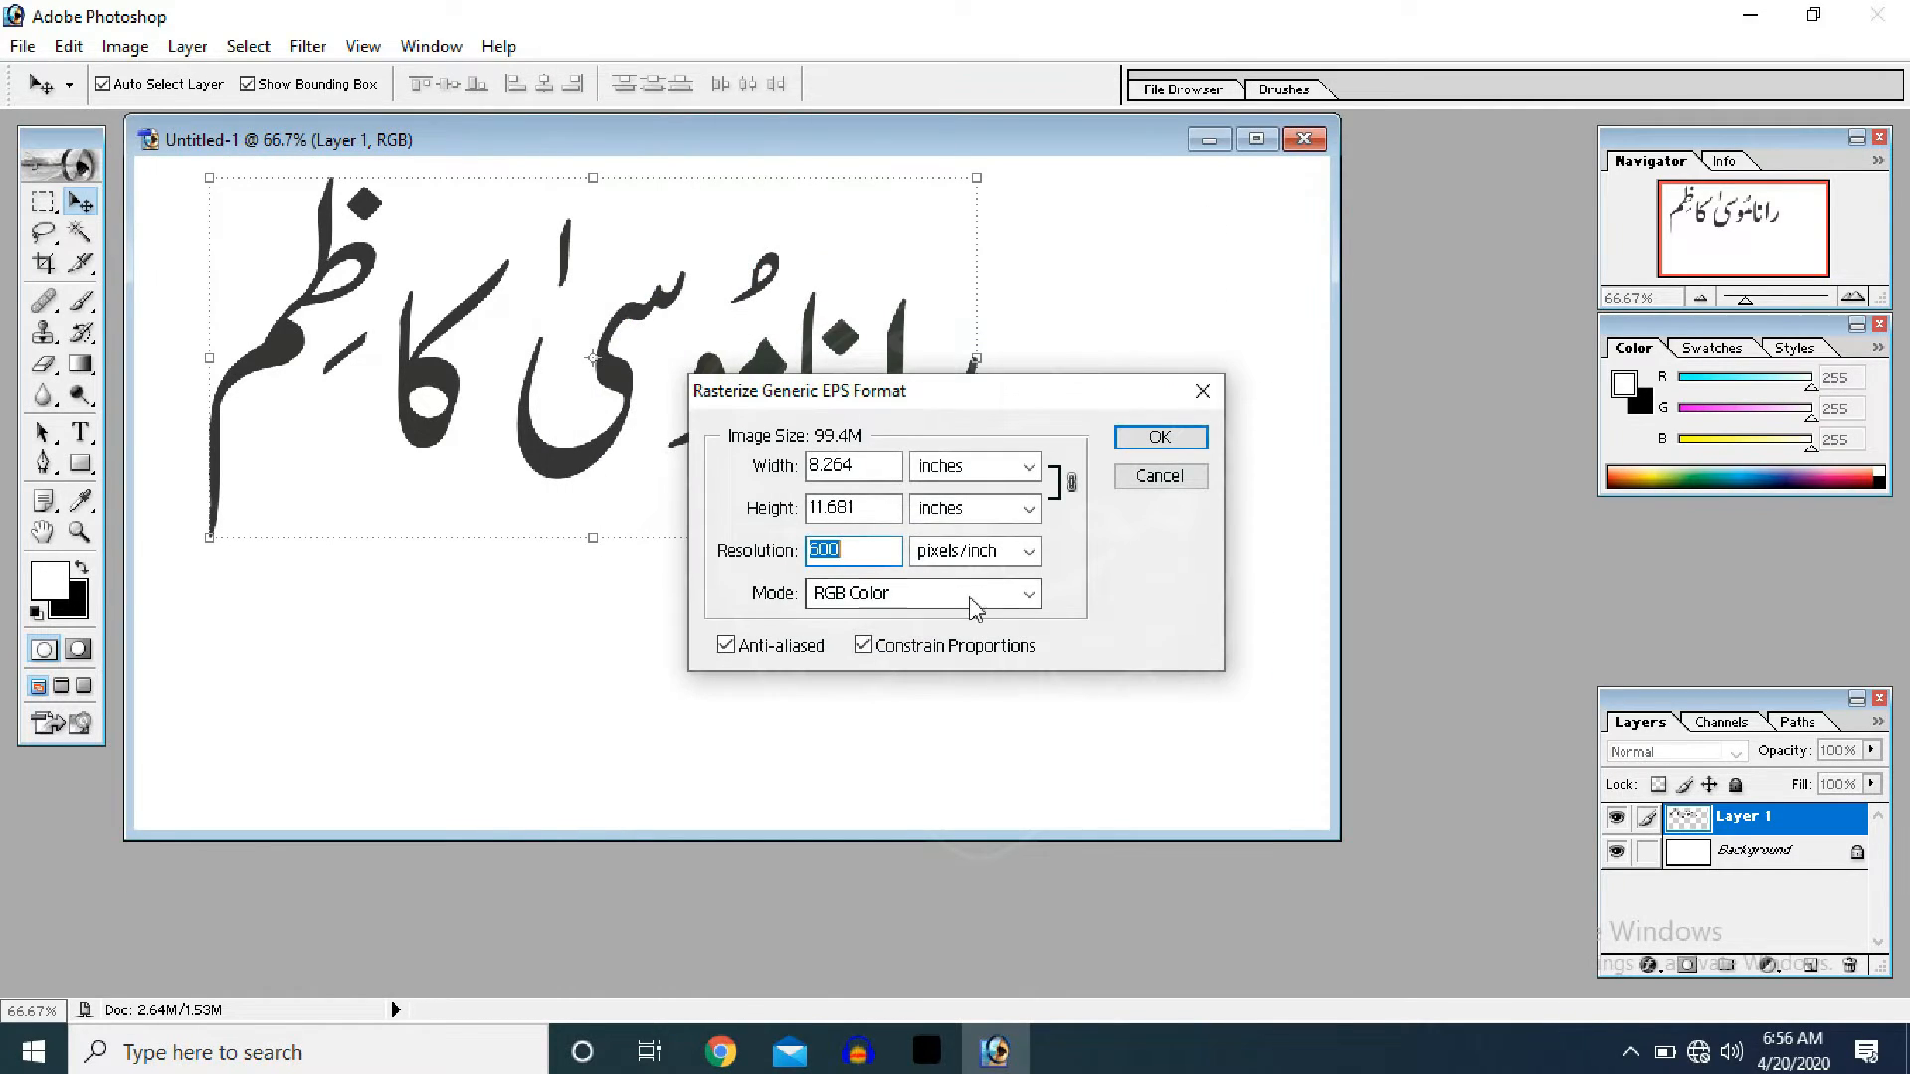
{"action": "left_click", "coordinate": [1026, 595]}
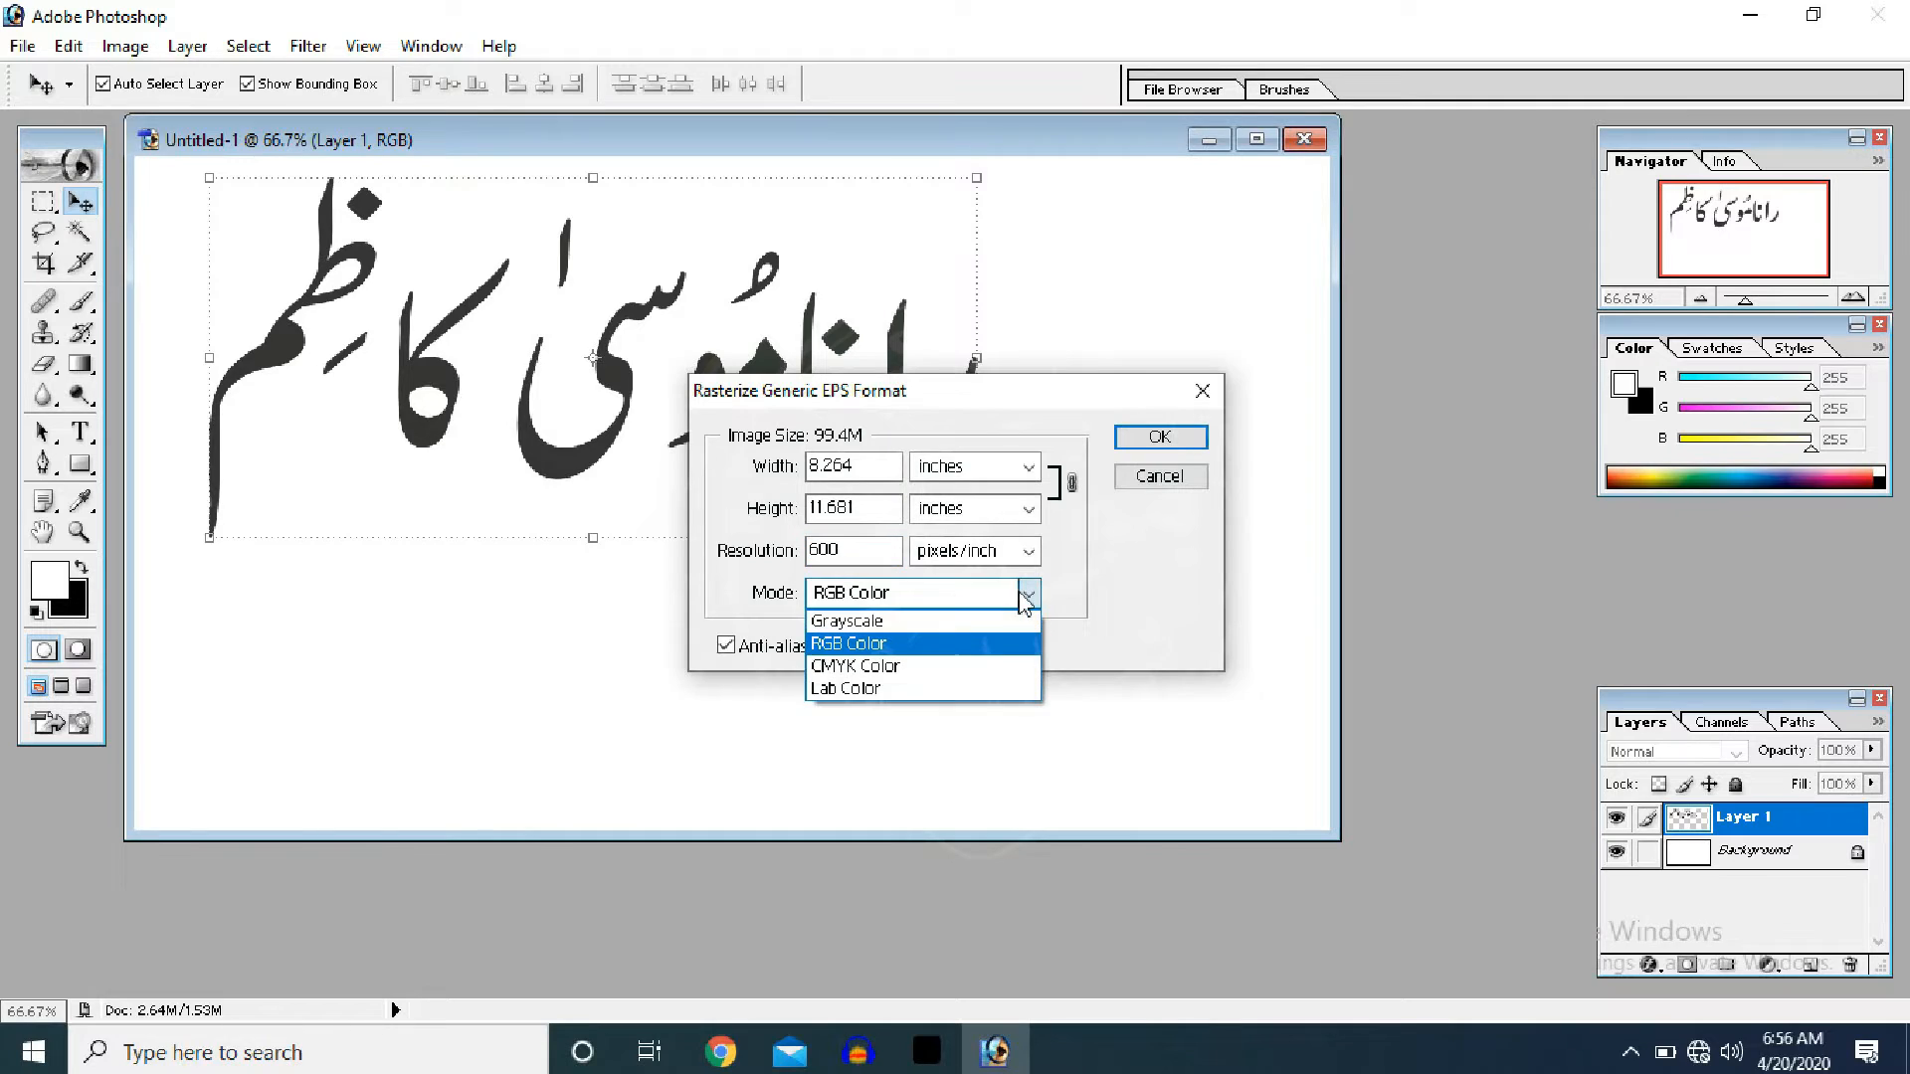
{"action": "left_click", "coordinate": [975, 666]}
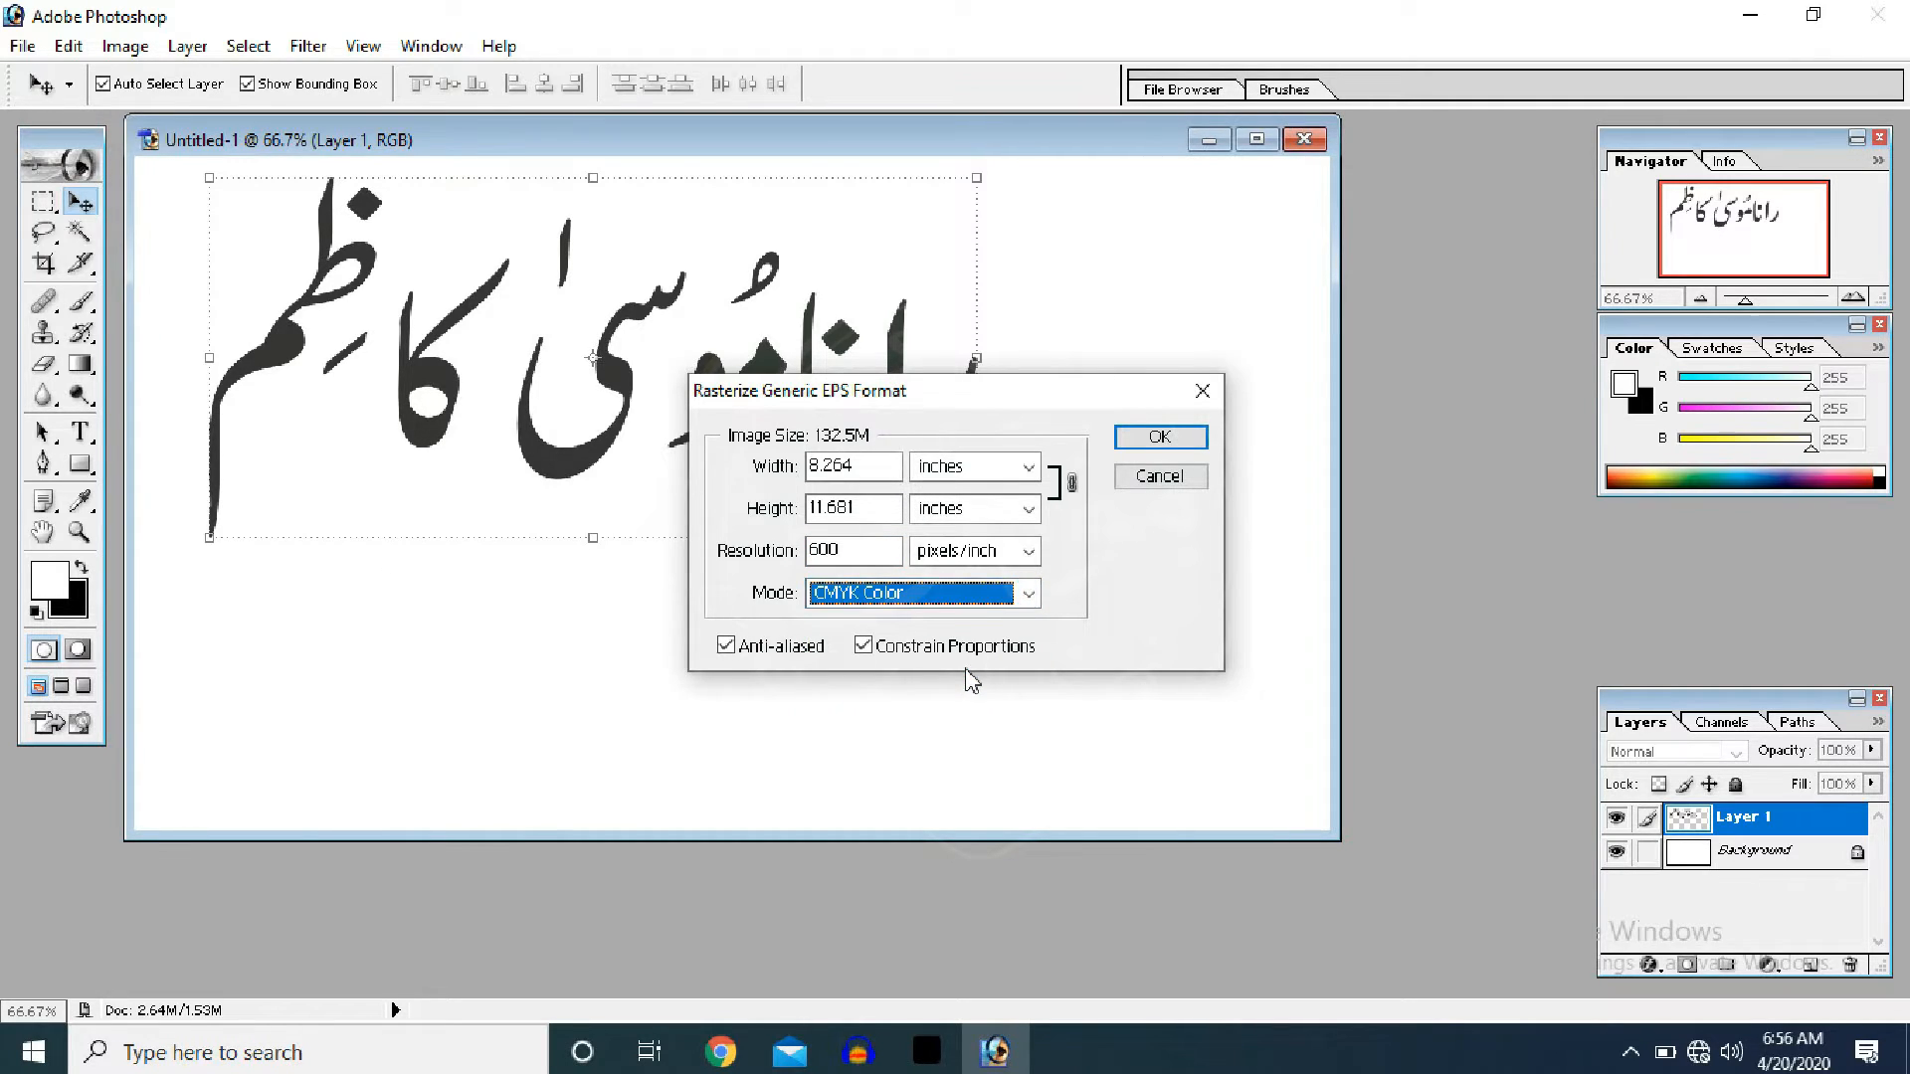
{"action": "left_click", "coordinate": [1156, 446]}
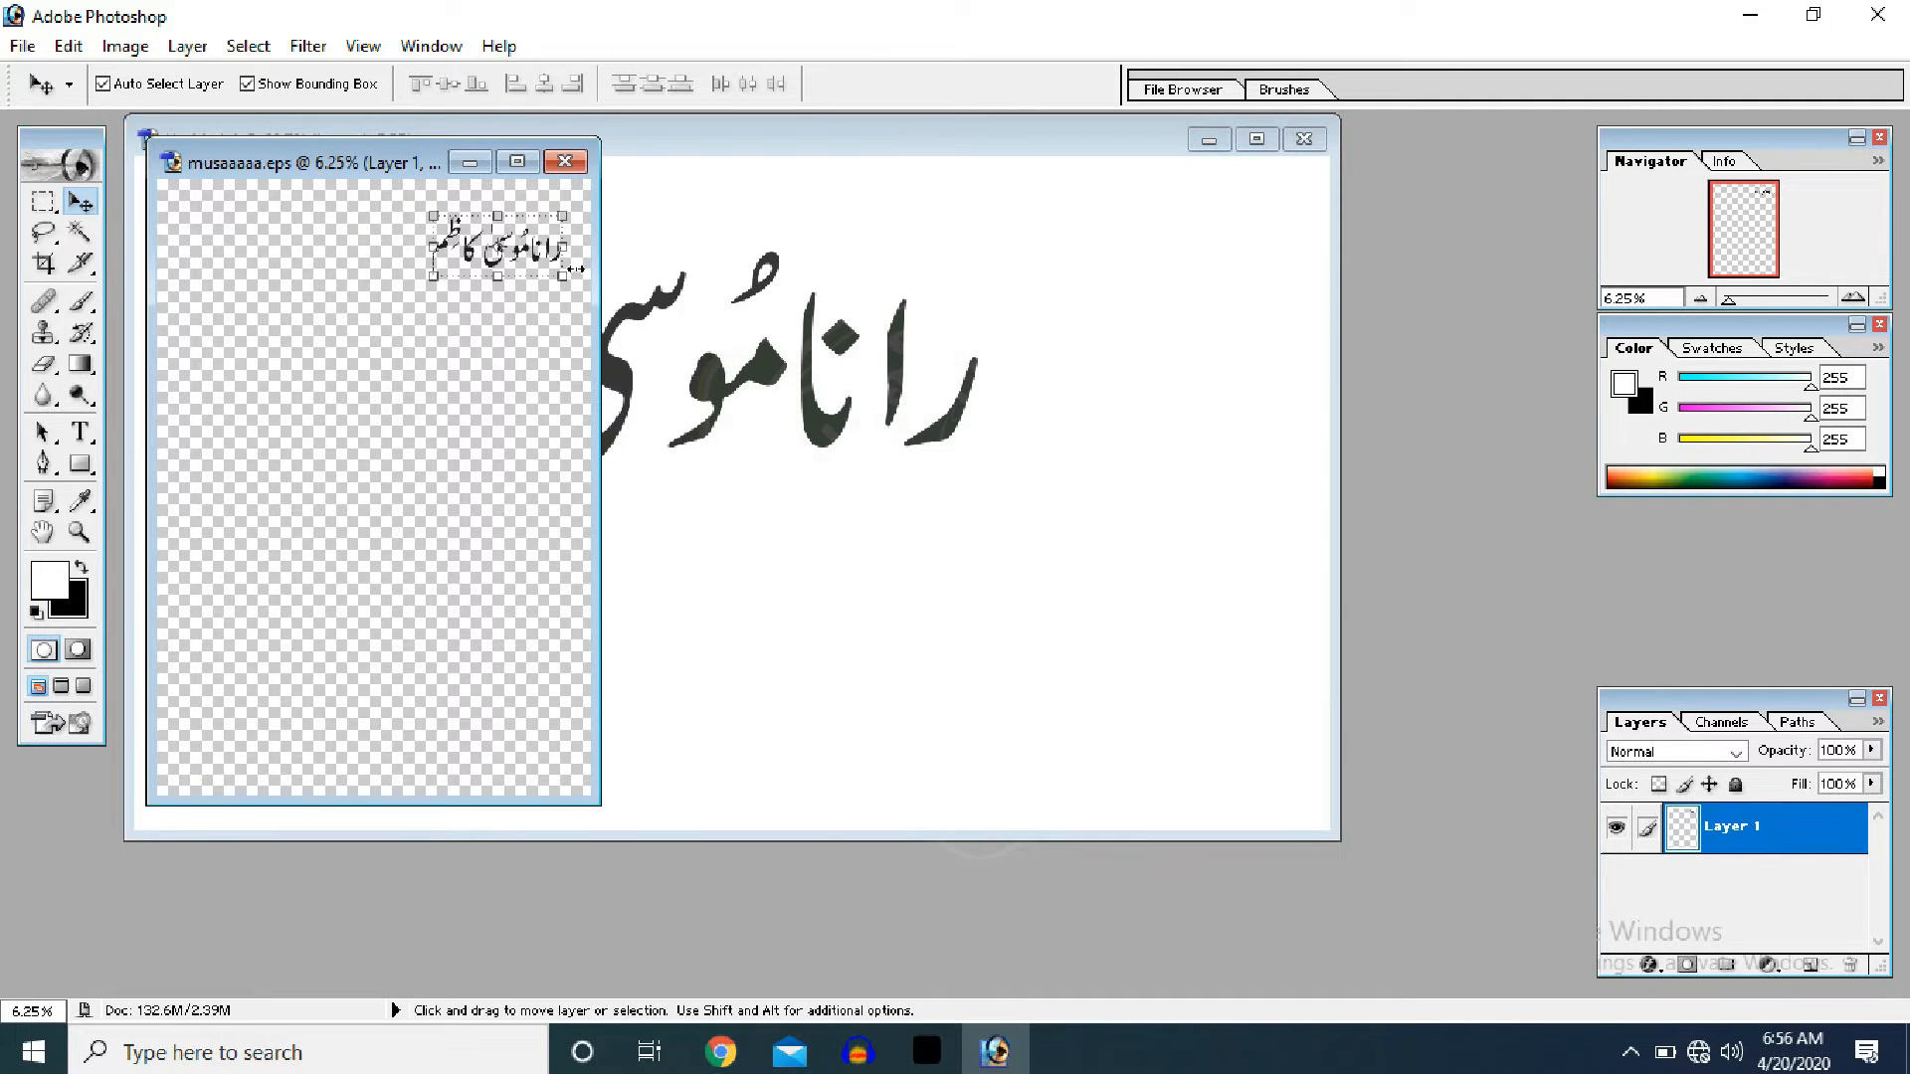
- Copy the Urdu text into Untitled-1 as Layer 2, shrink it to about 58% beneath the original
{"action": "left_click_drag", "start_coordinate": [519, 263], "coordinate": [710, 503]}
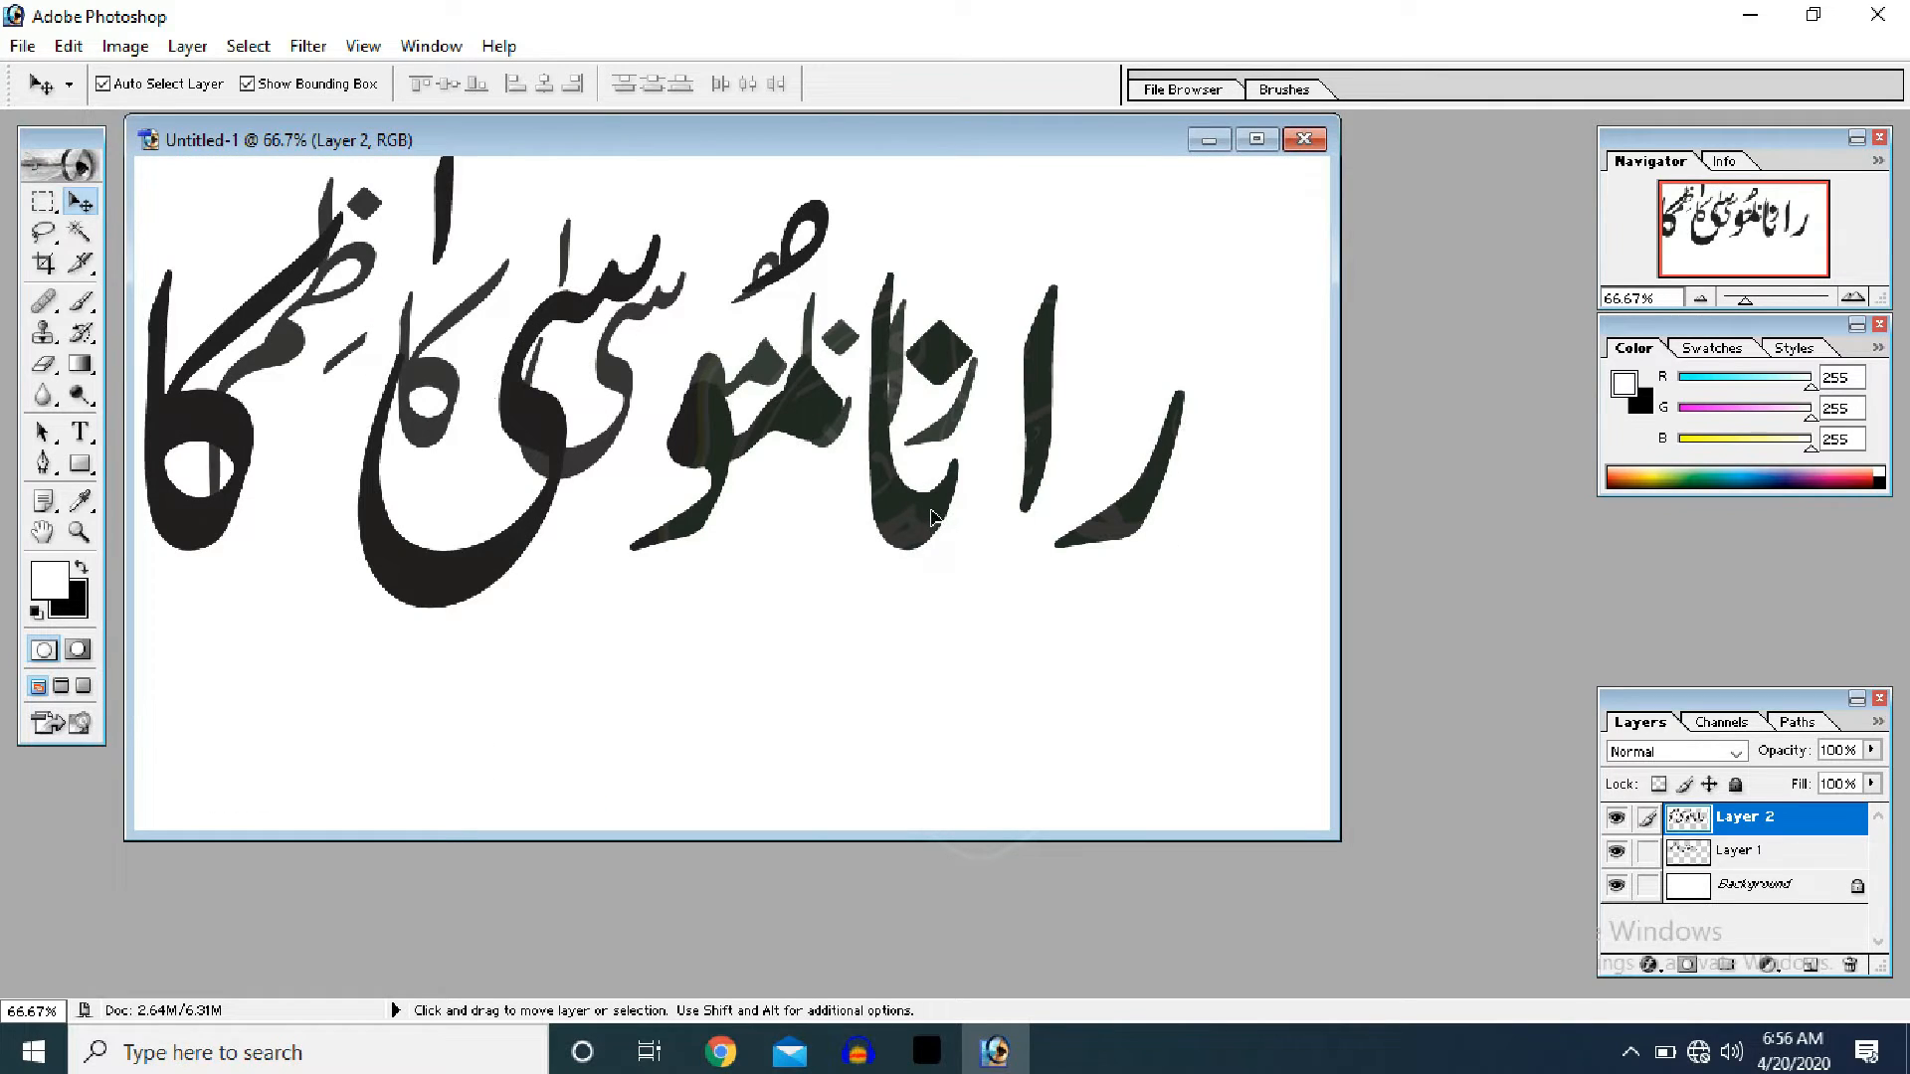
{"action": "left_click_drag", "start_coordinate": [939, 521], "coordinate": [885, 636]}
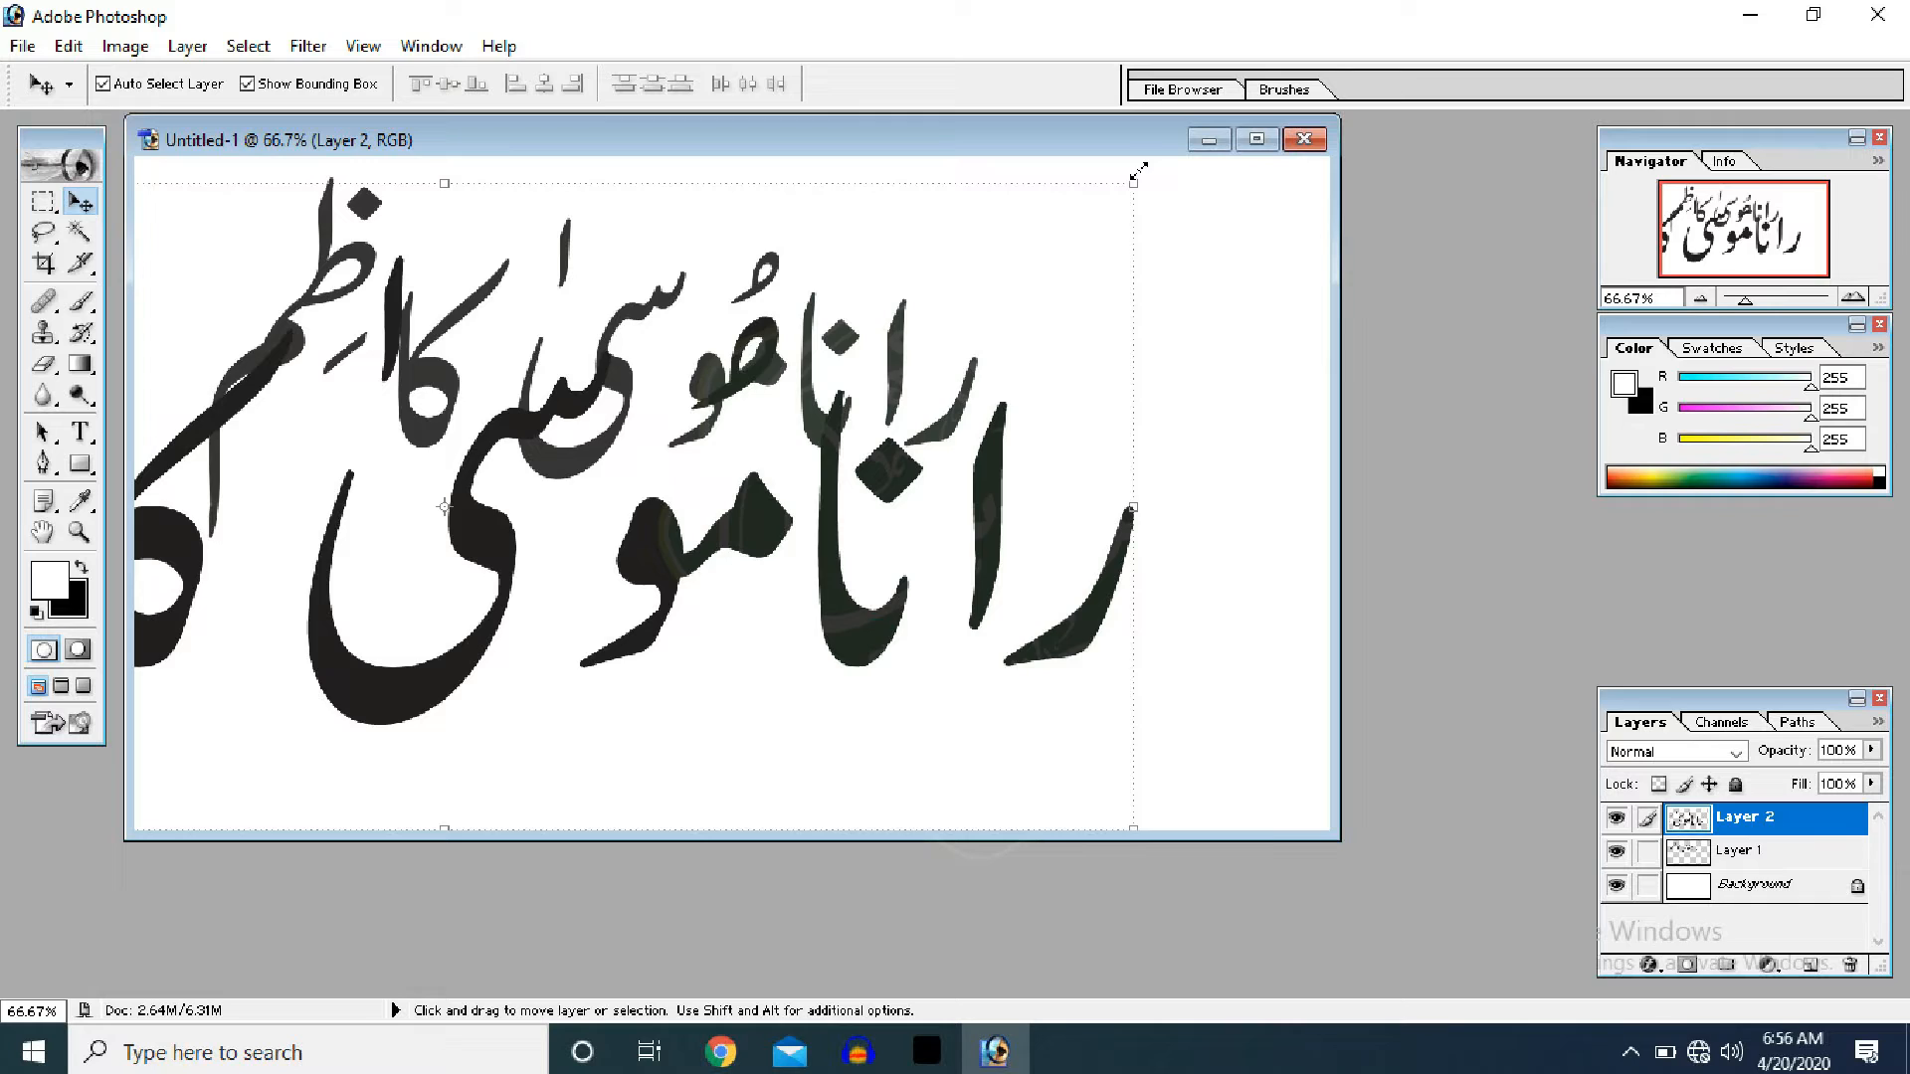
{"action": "left_click_drag", "start_coordinate": [1139, 172], "coordinate": [630, 571]}
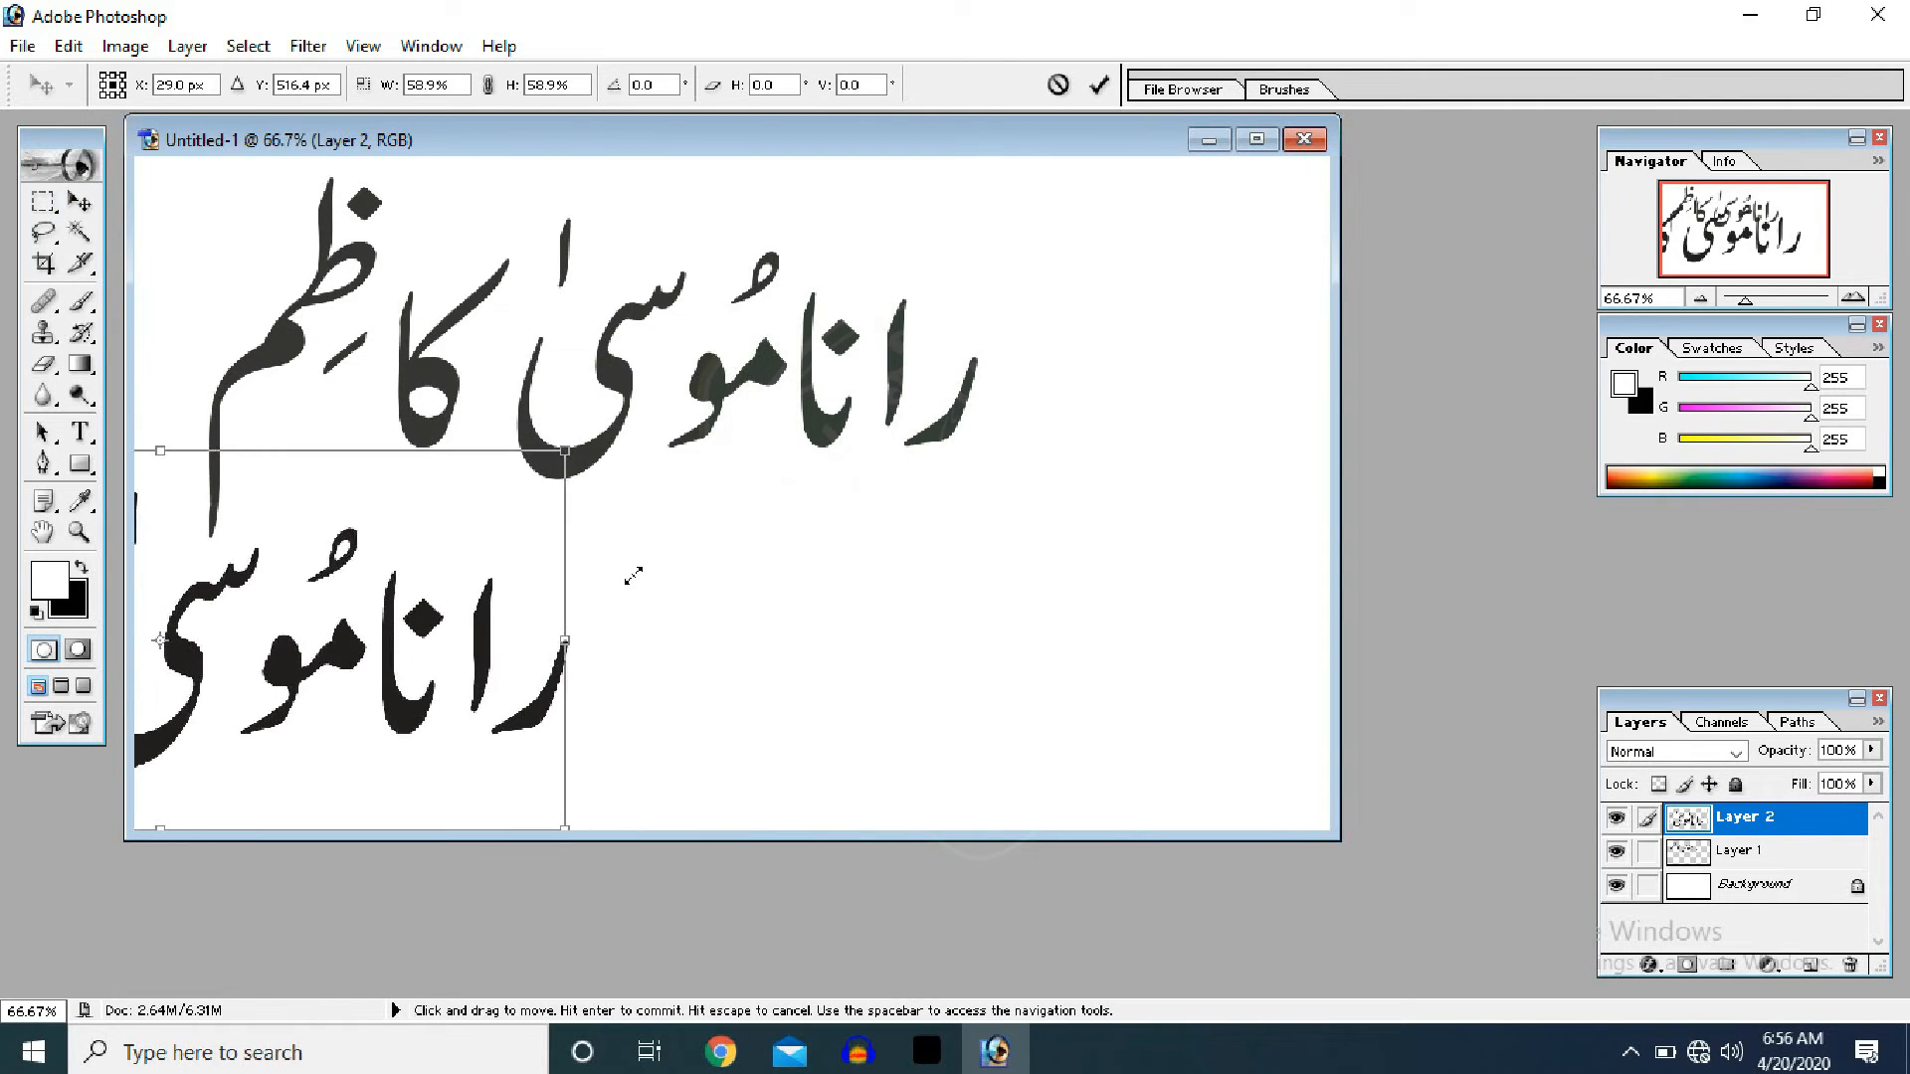
{"action": "left_click_drag", "start_coordinate": [447, 620], "coordinate": [938, 587]}
{"action": "key", "text": "Return"}
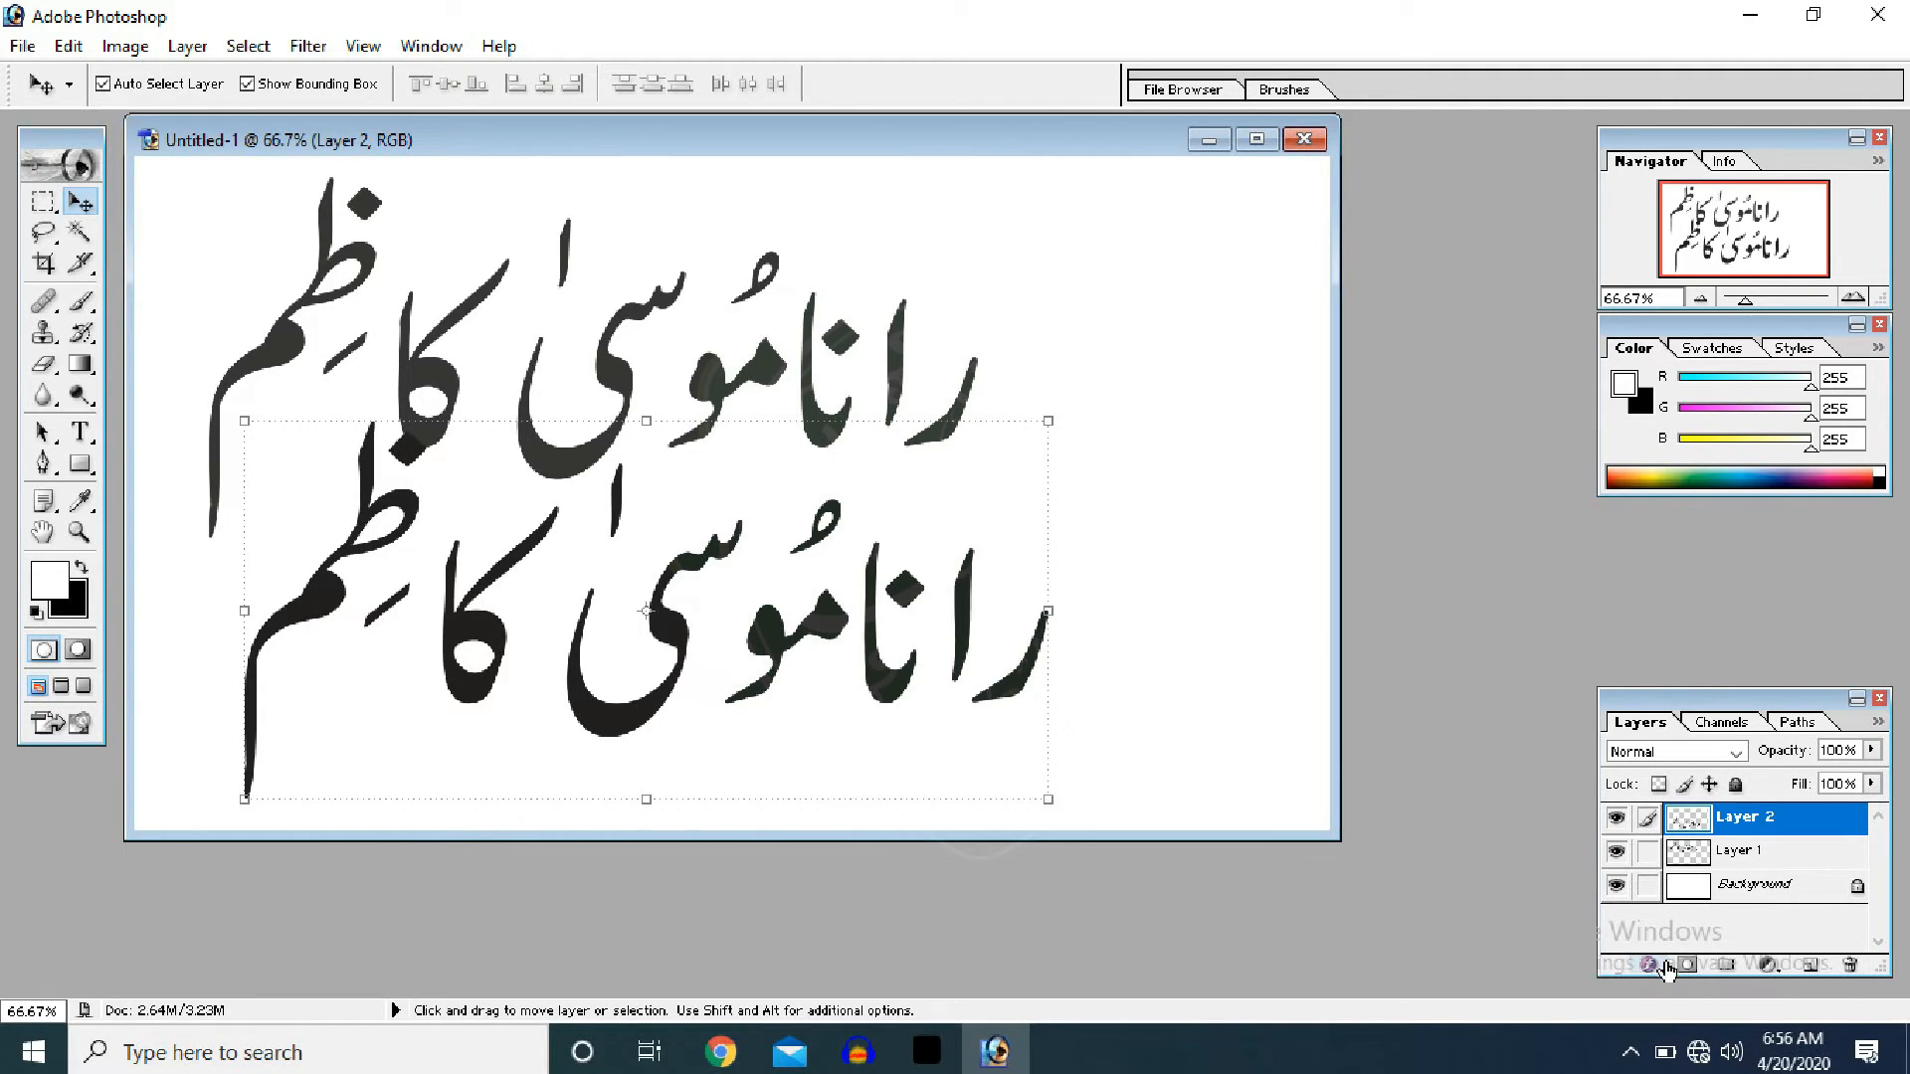
- Add a Stroke layer style to the lower name with a blue colour
{"action": "left_click", "coordinate": [1652, 967]}
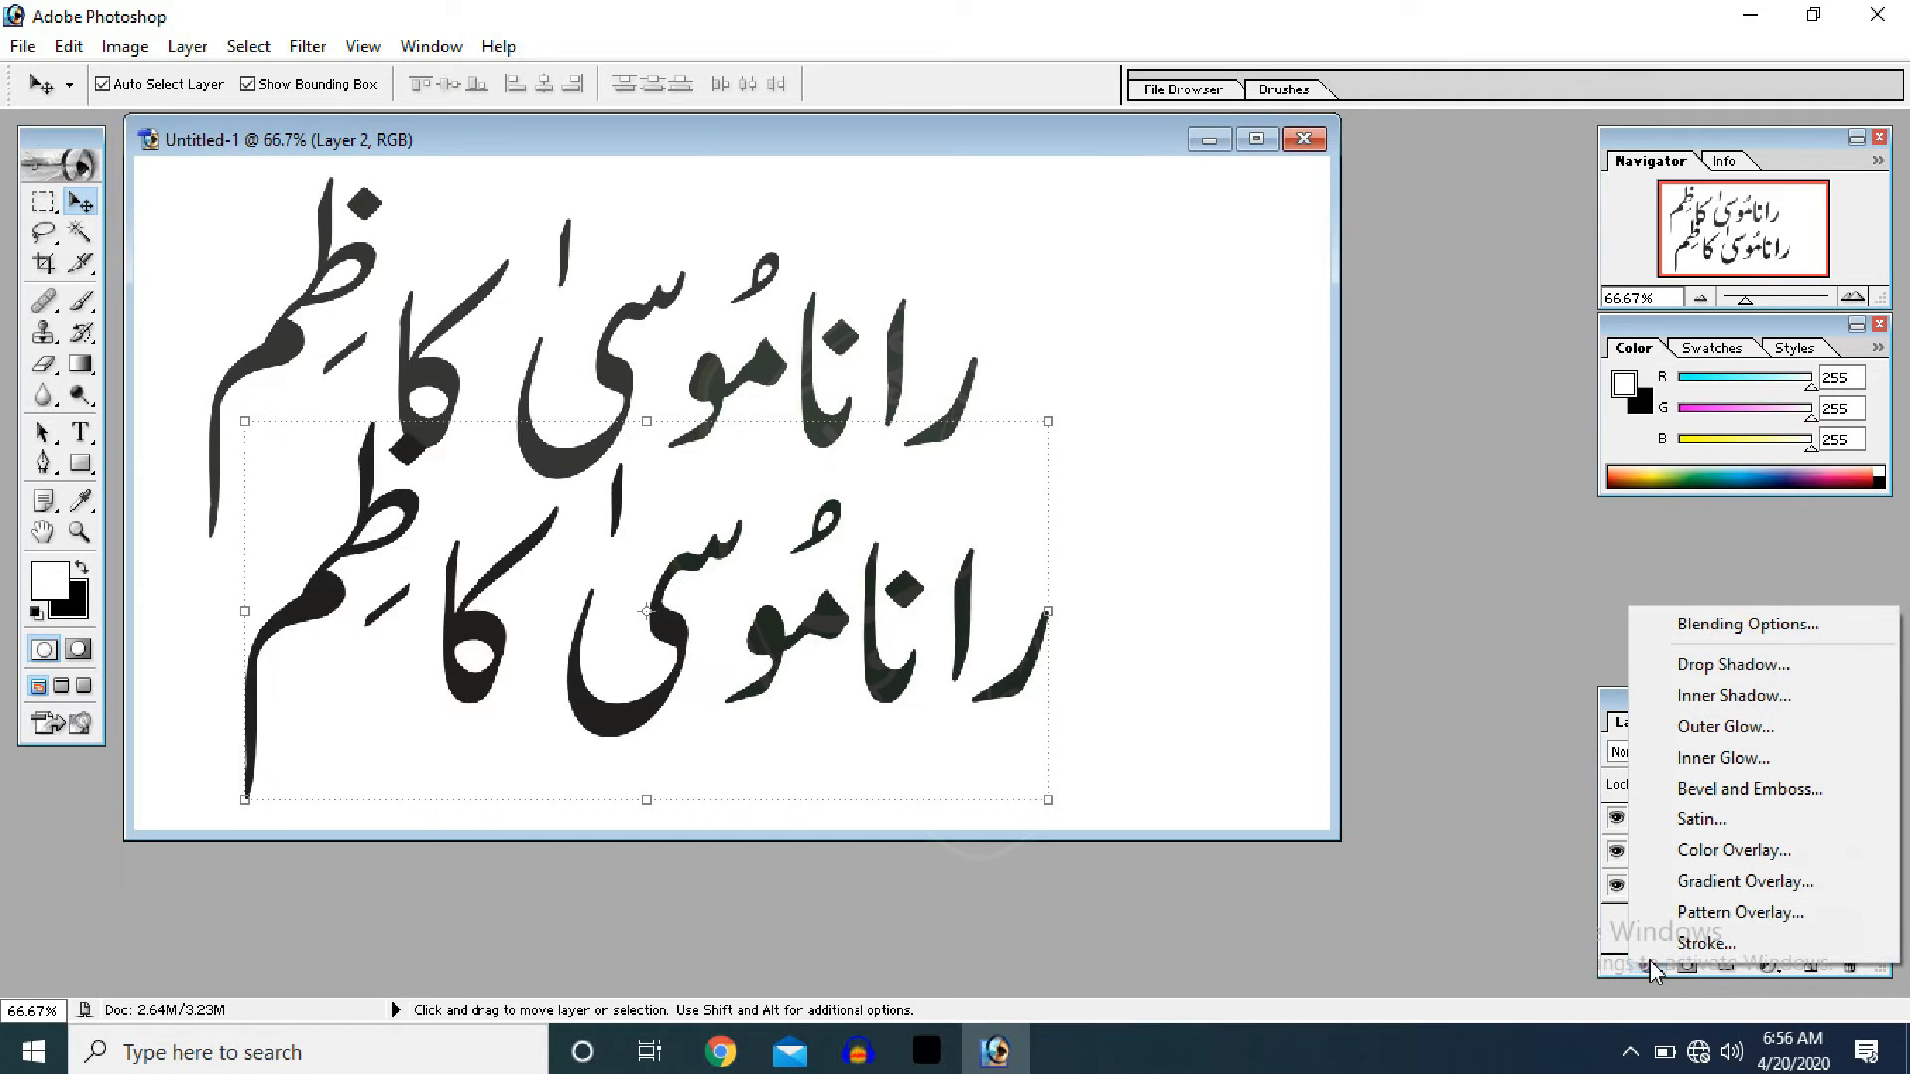
{"action": "left_click", "coordinate": [1666, 945]}
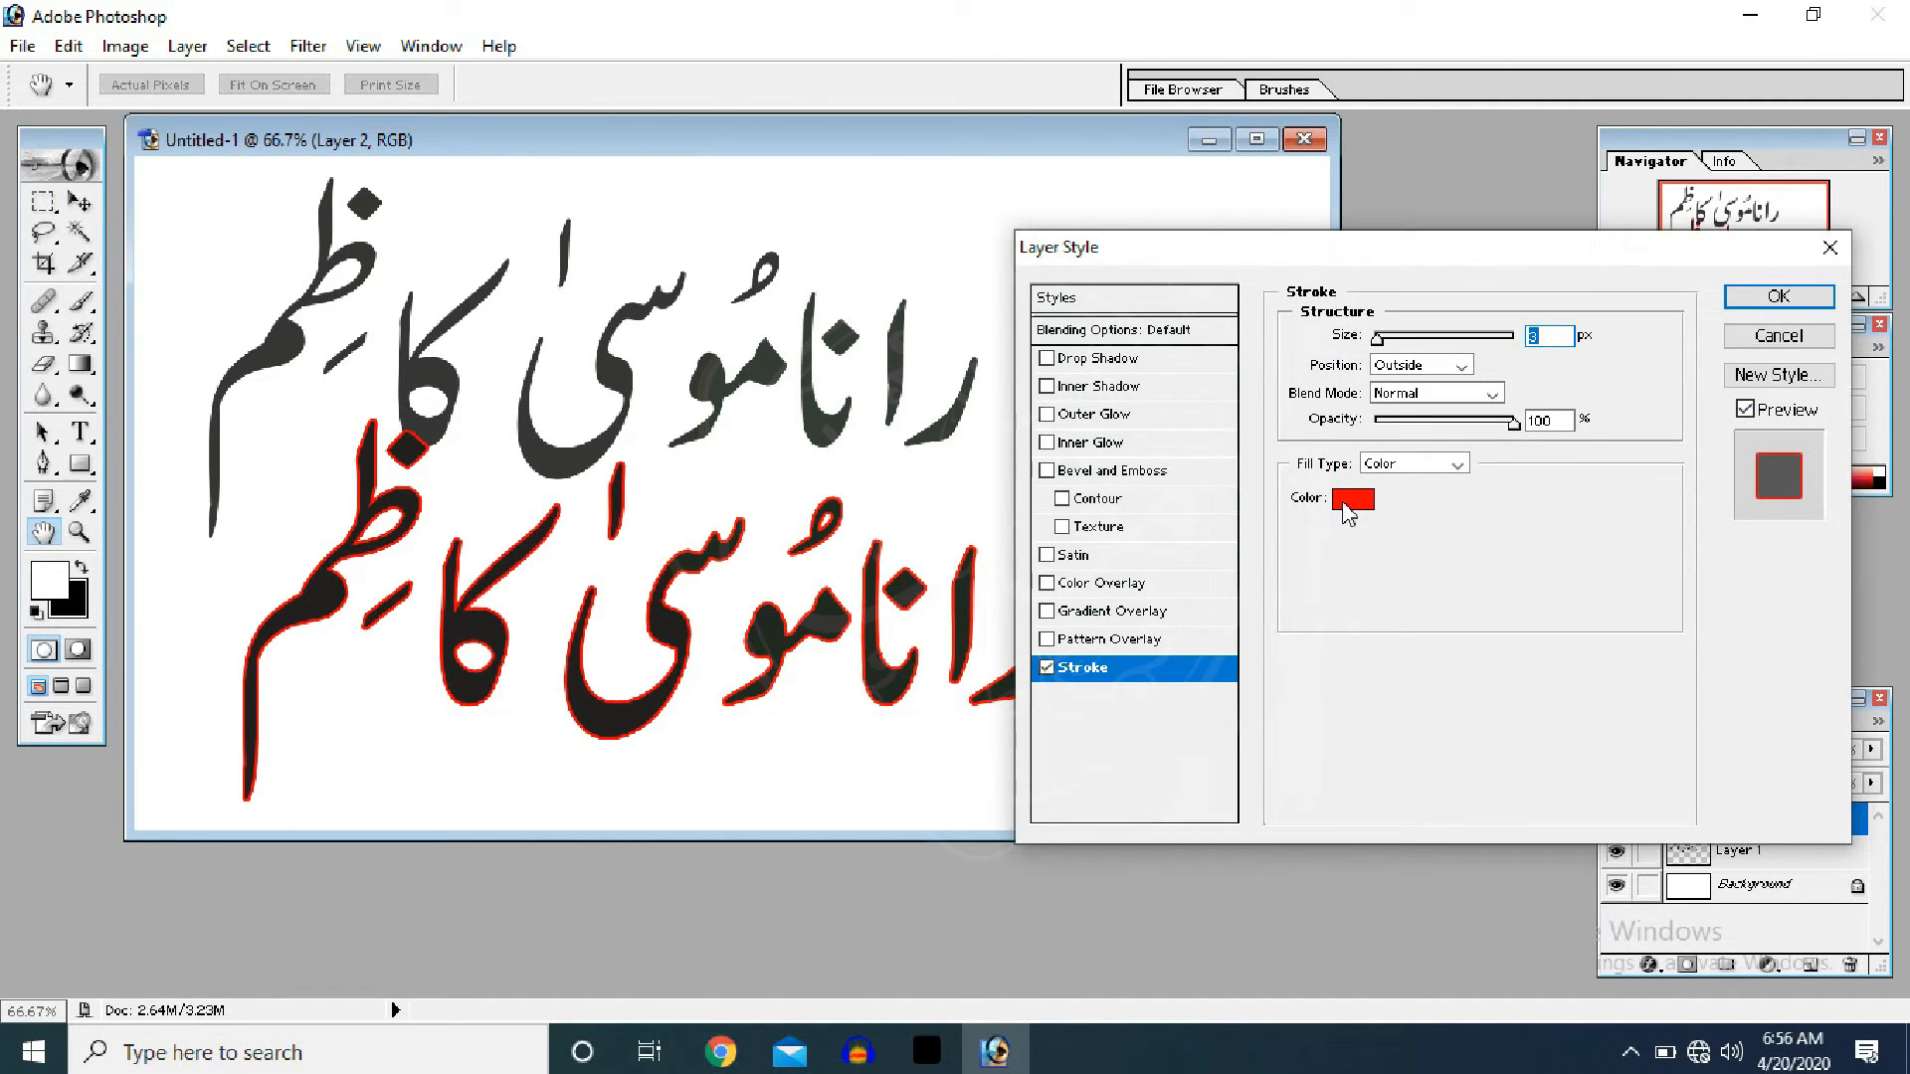
{"action": "left_click", "coordinate": [1353, 500]}
{"action": "left_click", "coordinate": [1359, 476]}
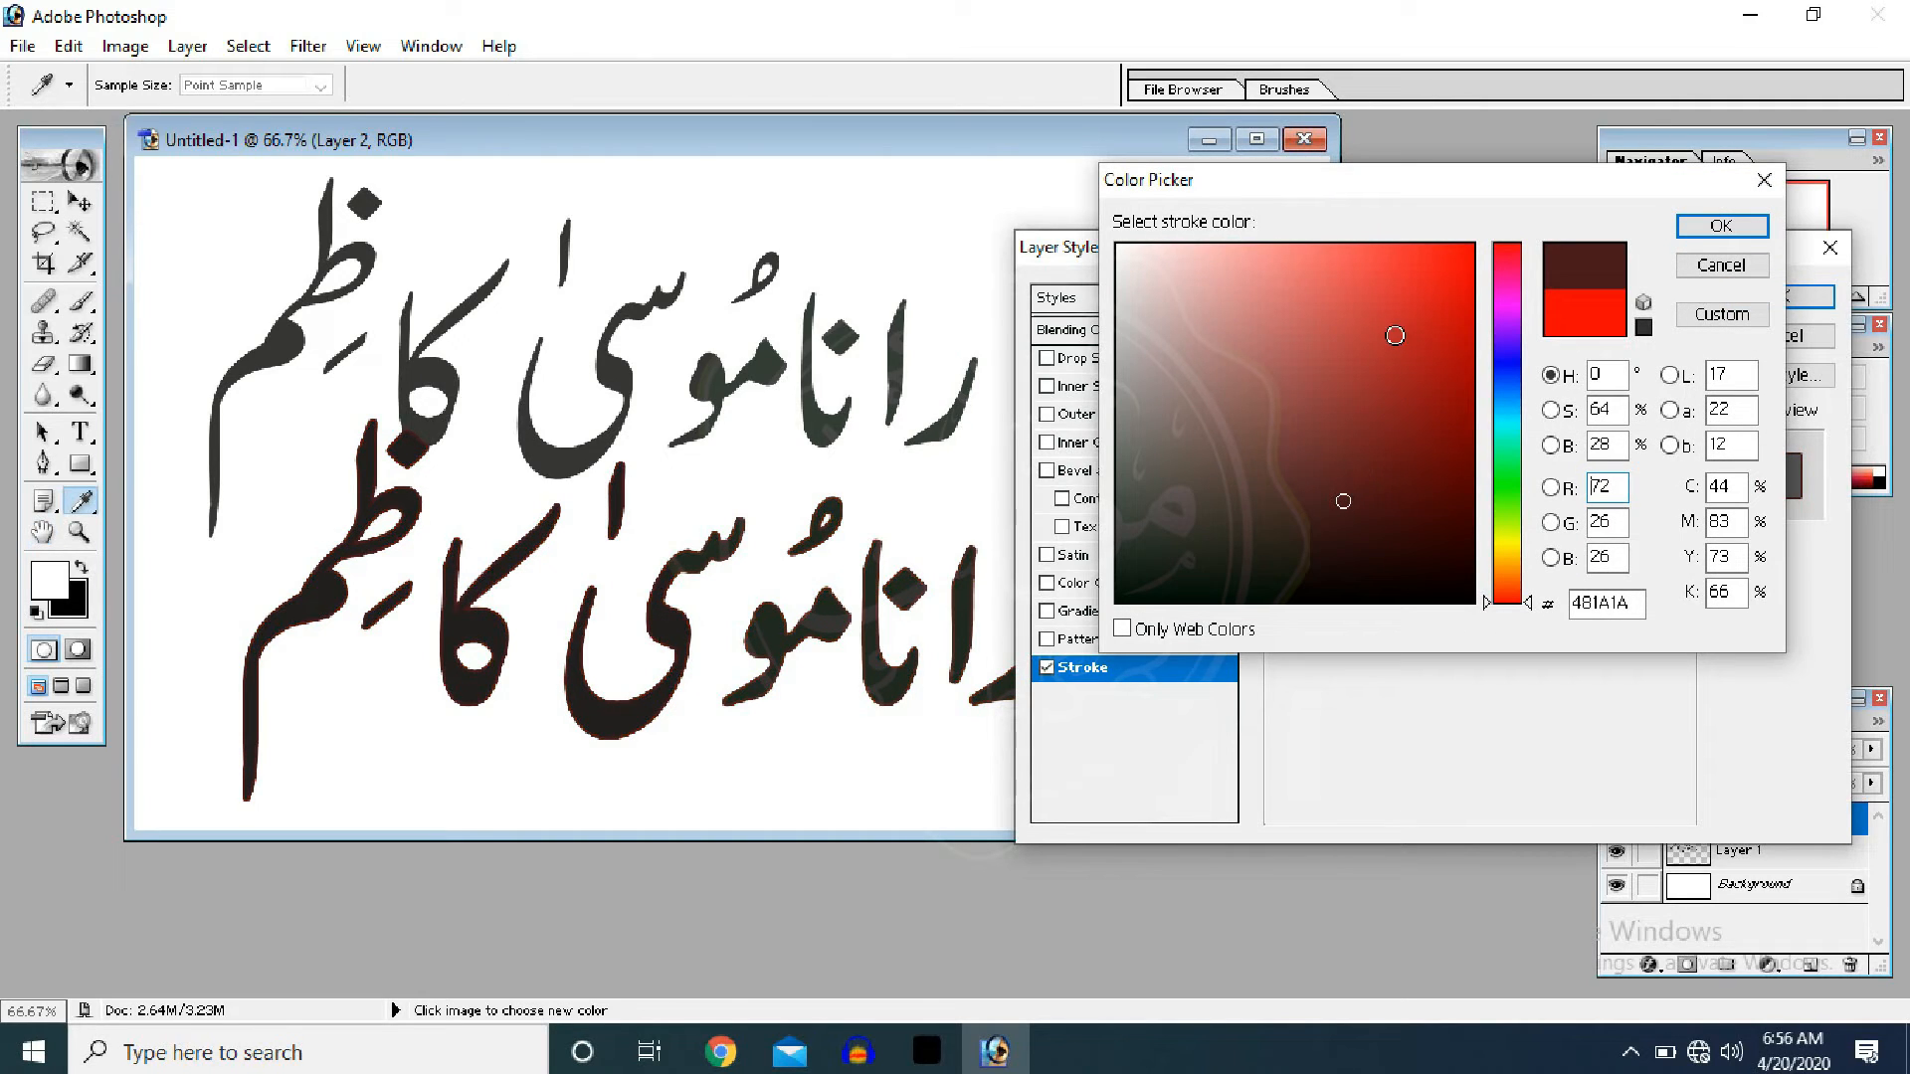
{"action": "left_click", "coordinate": [1504, 367]}
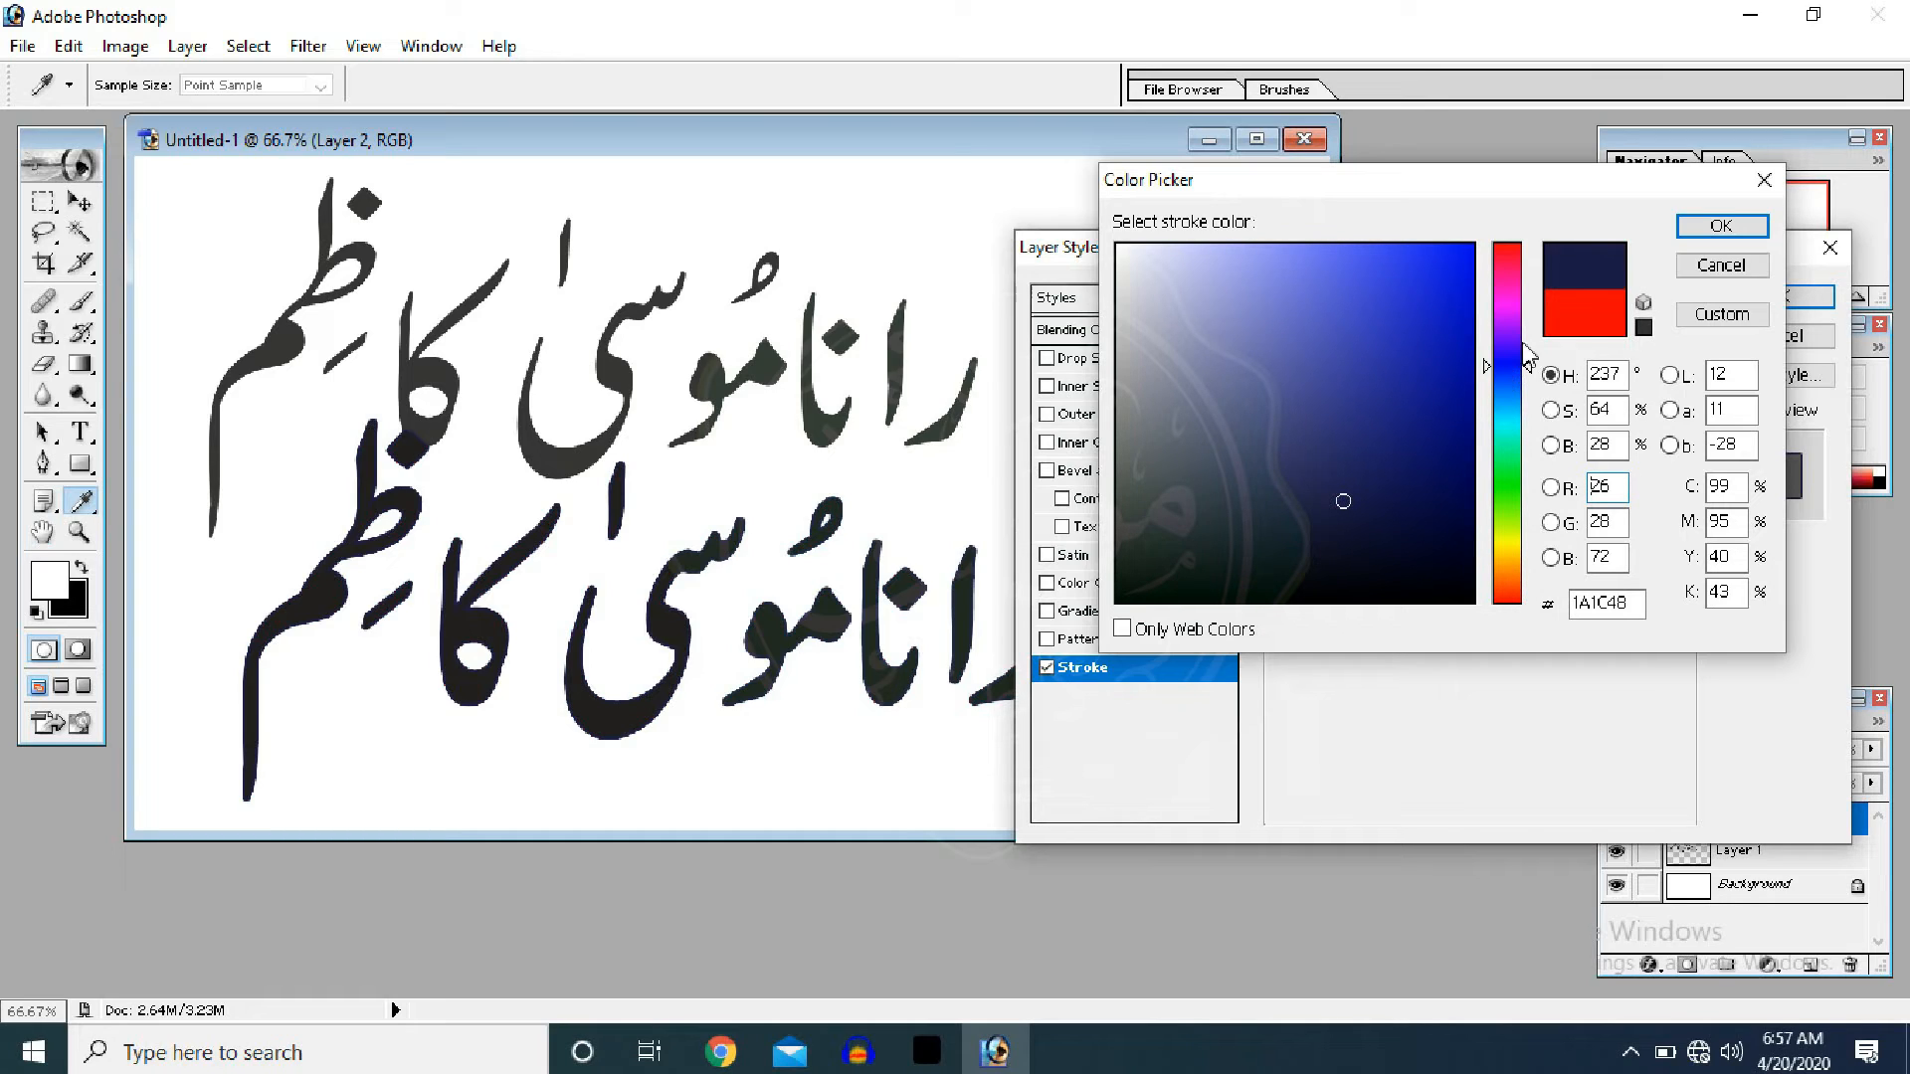
{"action": "left_click", "coordinate": [1721, 226]}
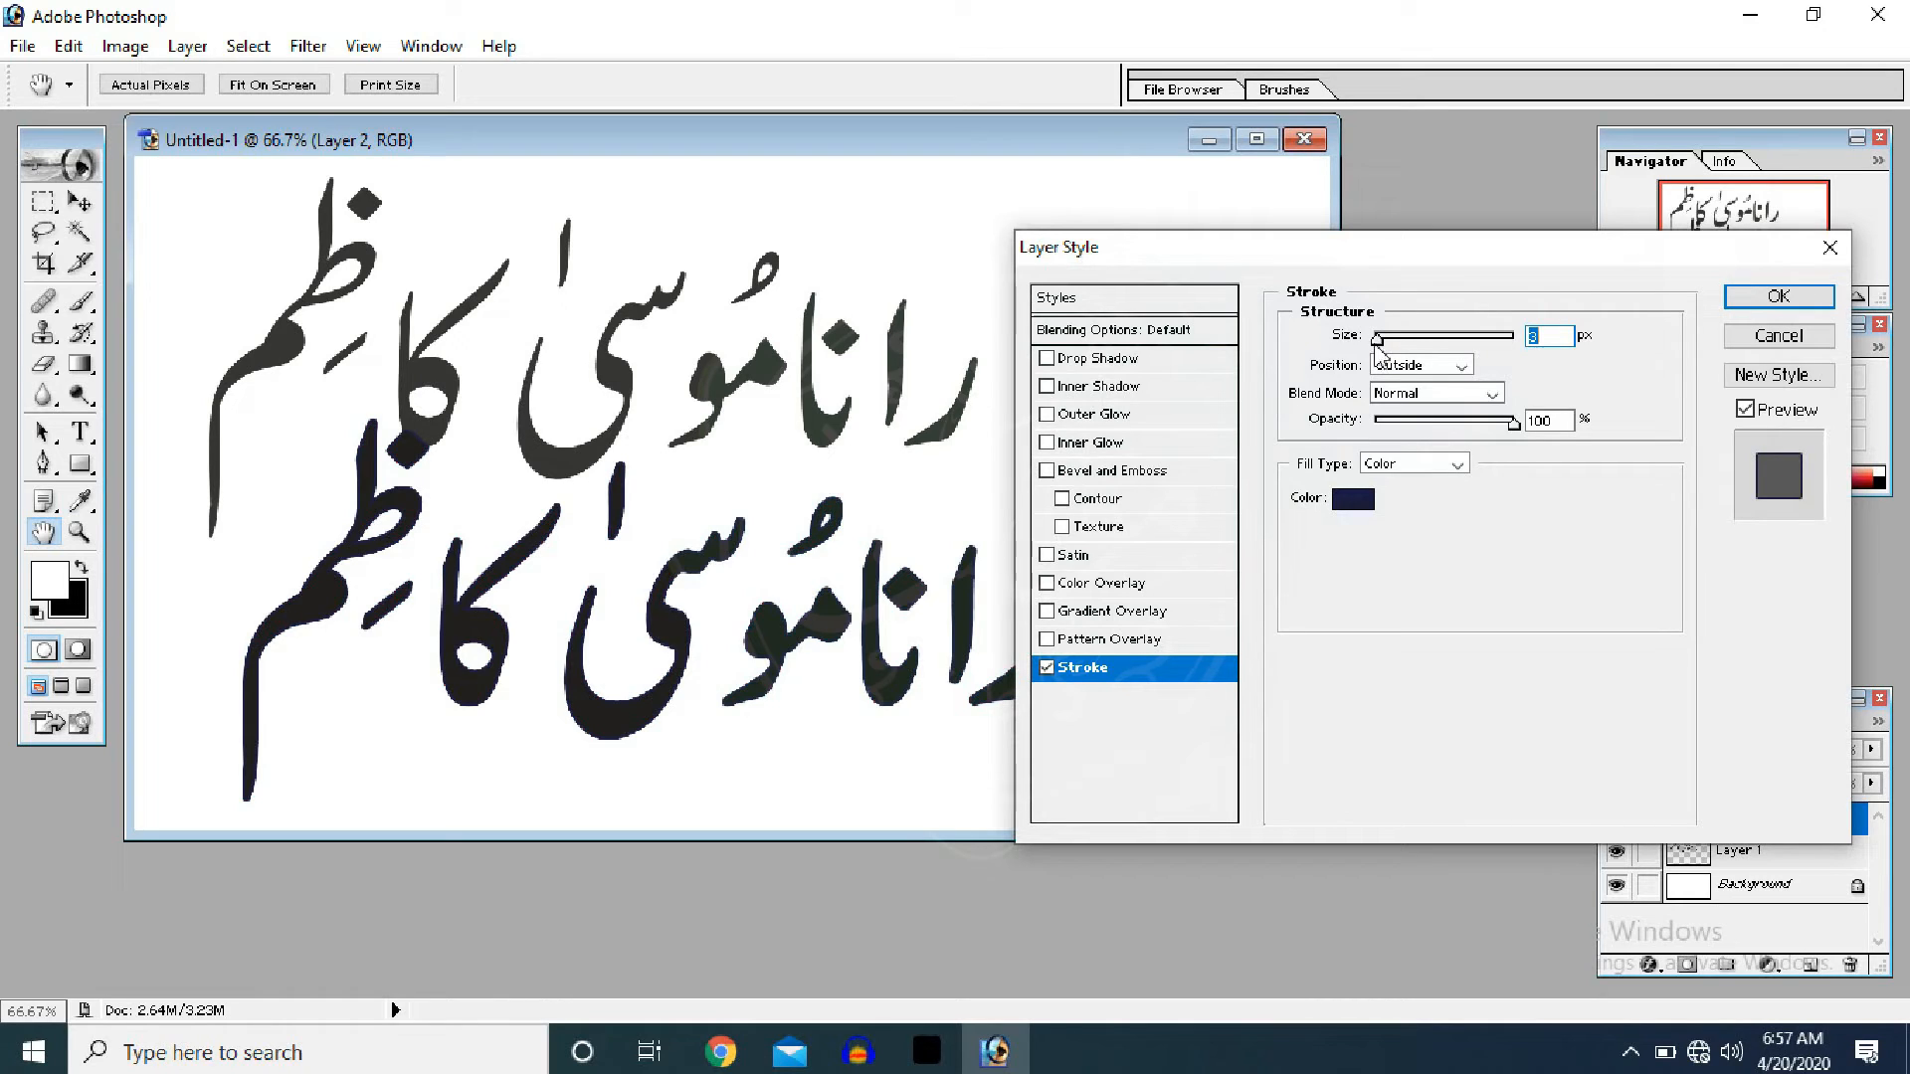
- Thicken the stroke to 43 px and change its colour to a vivid bright green
{"action": "left_click_drag", "start_coordinate": [1376, 343], "coordinate": [1390, 342]}
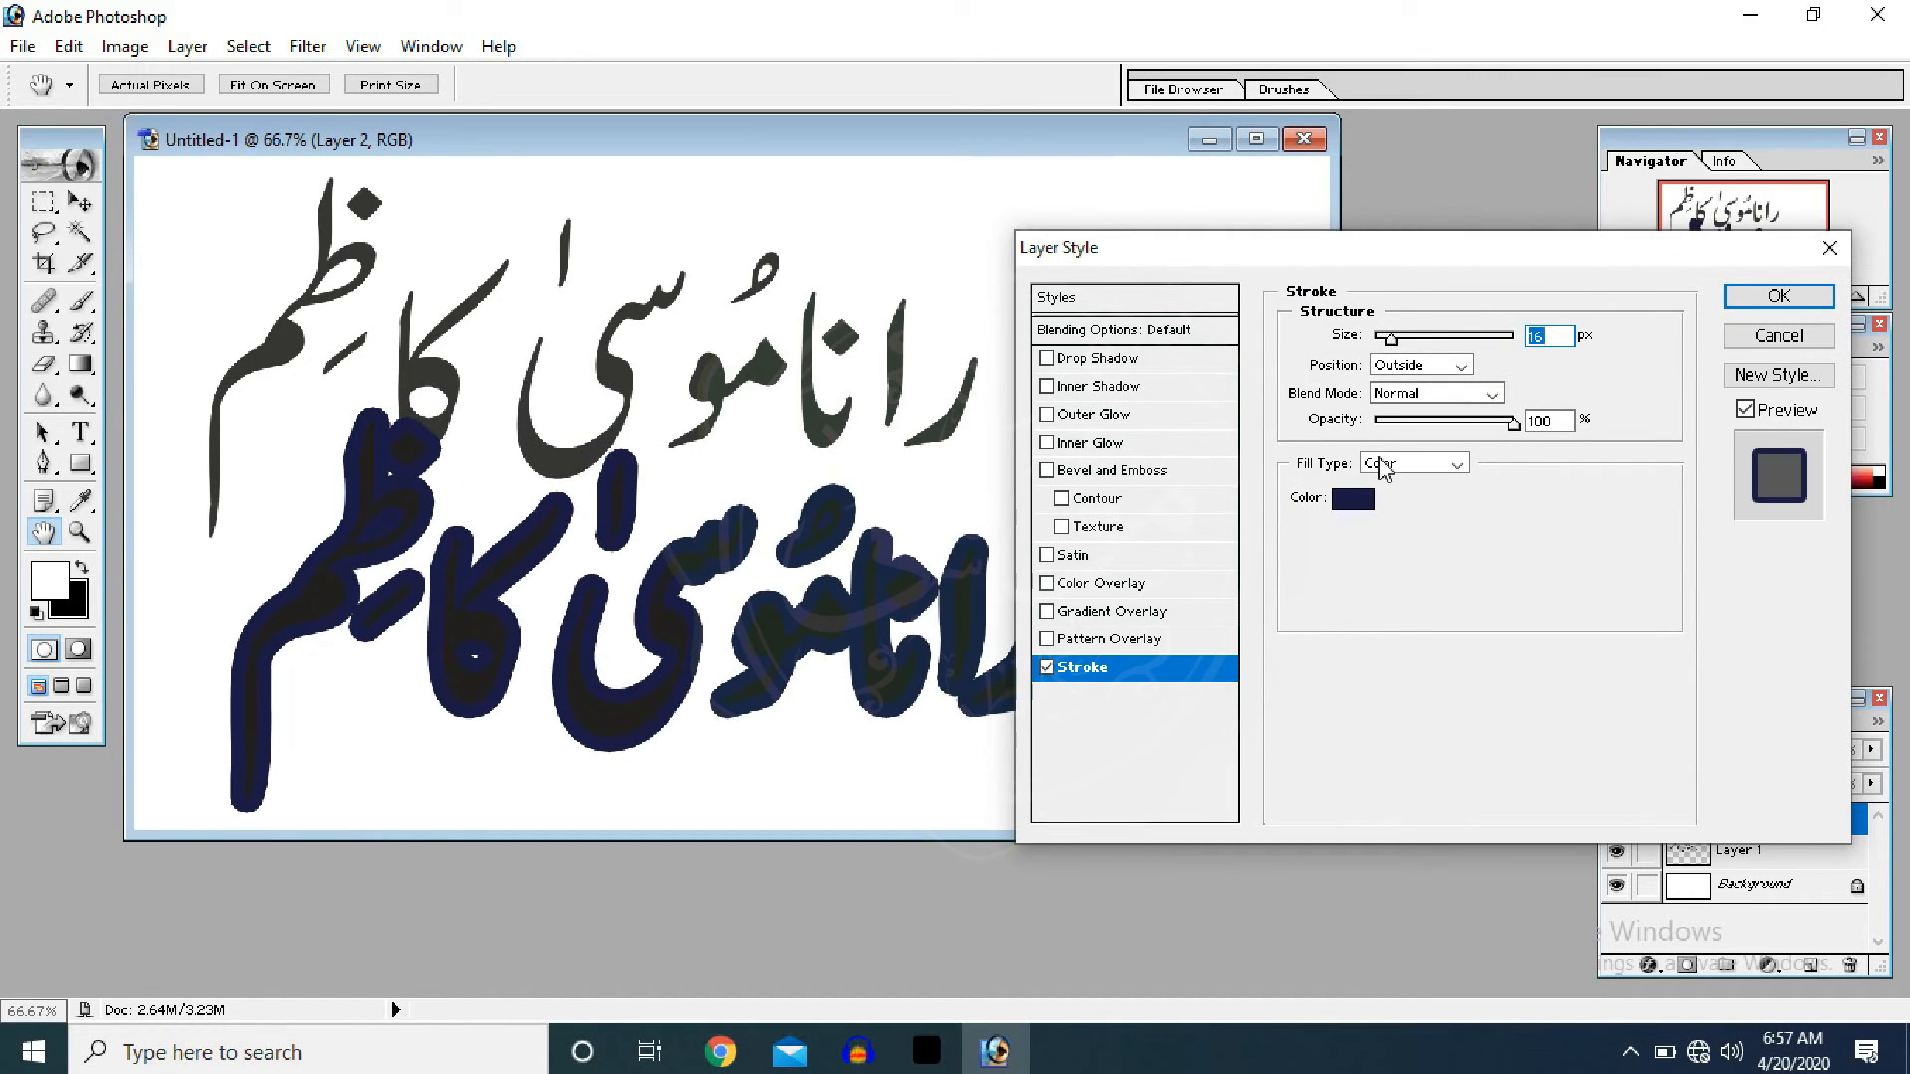
{"action": "left_click", "coordinate": [1353, 498]}
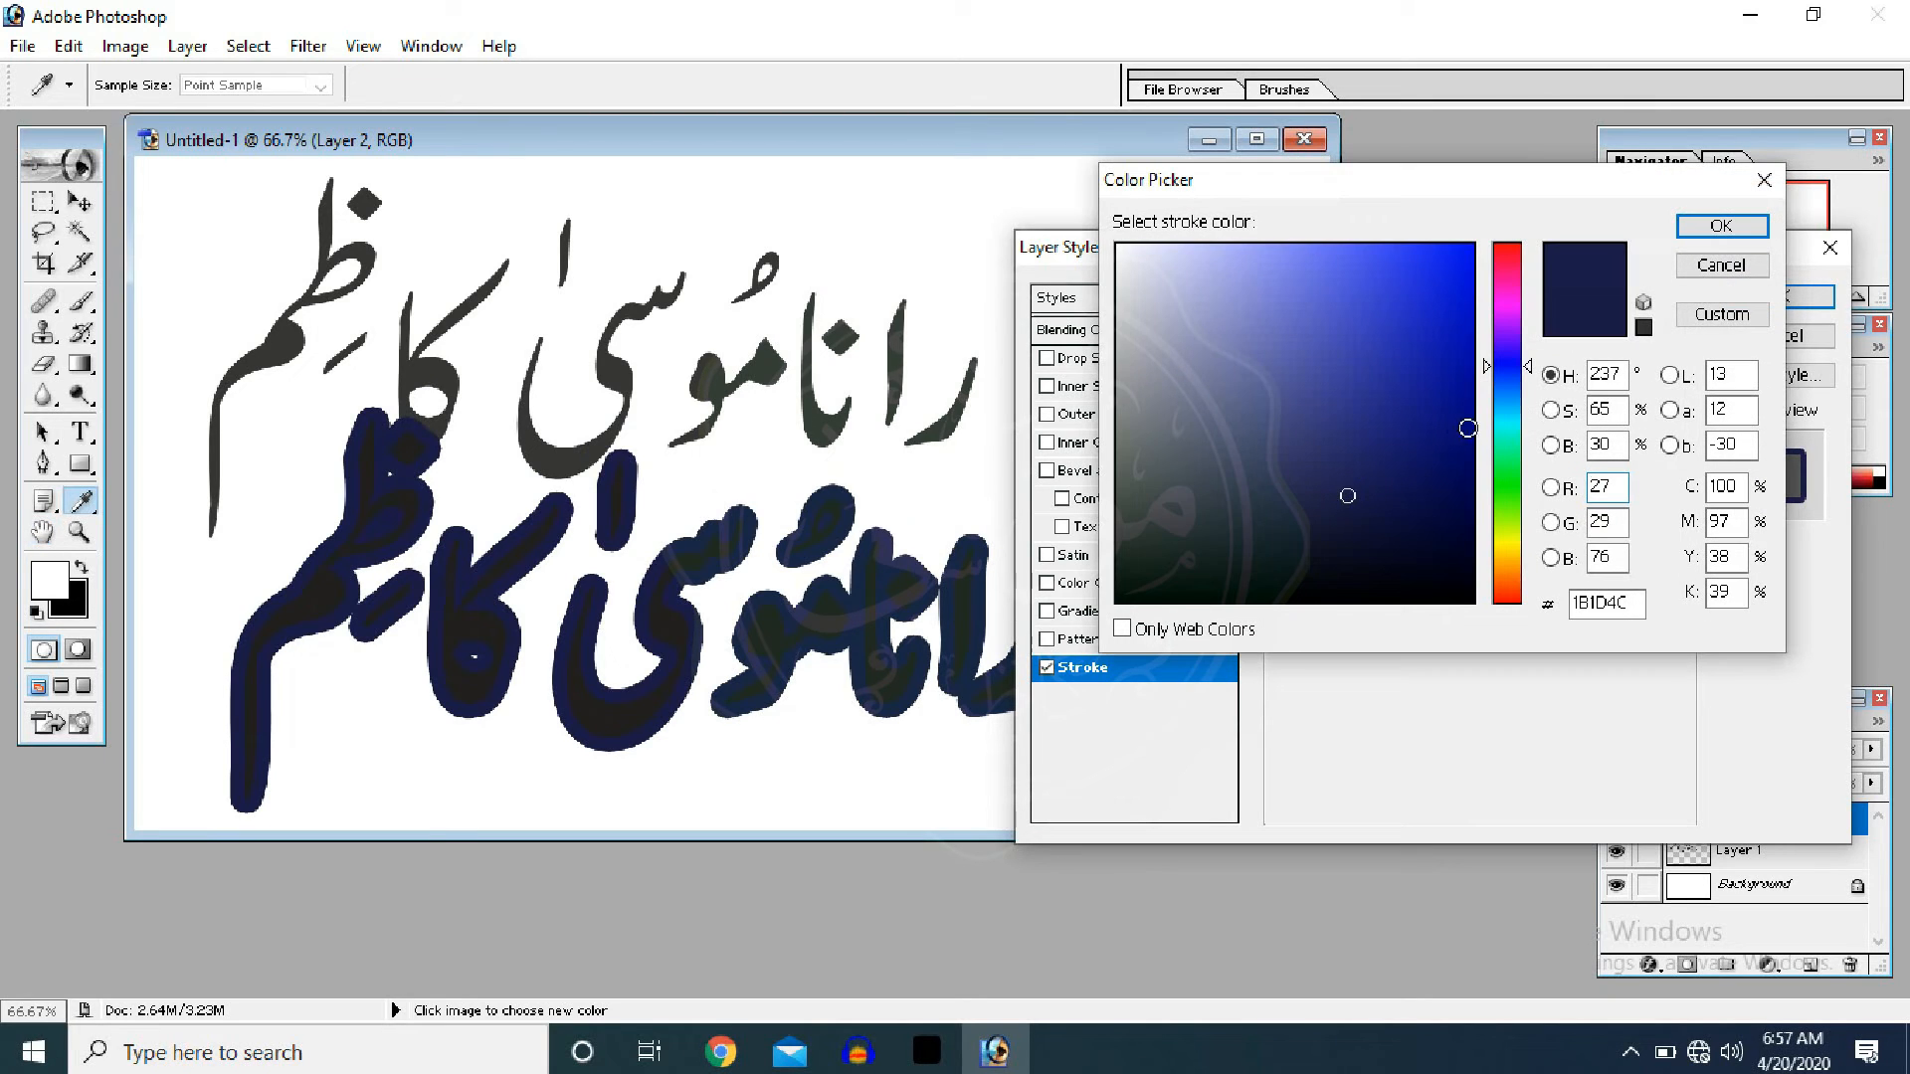
{"action": "left_click", "coordinate": [1504, 485]}
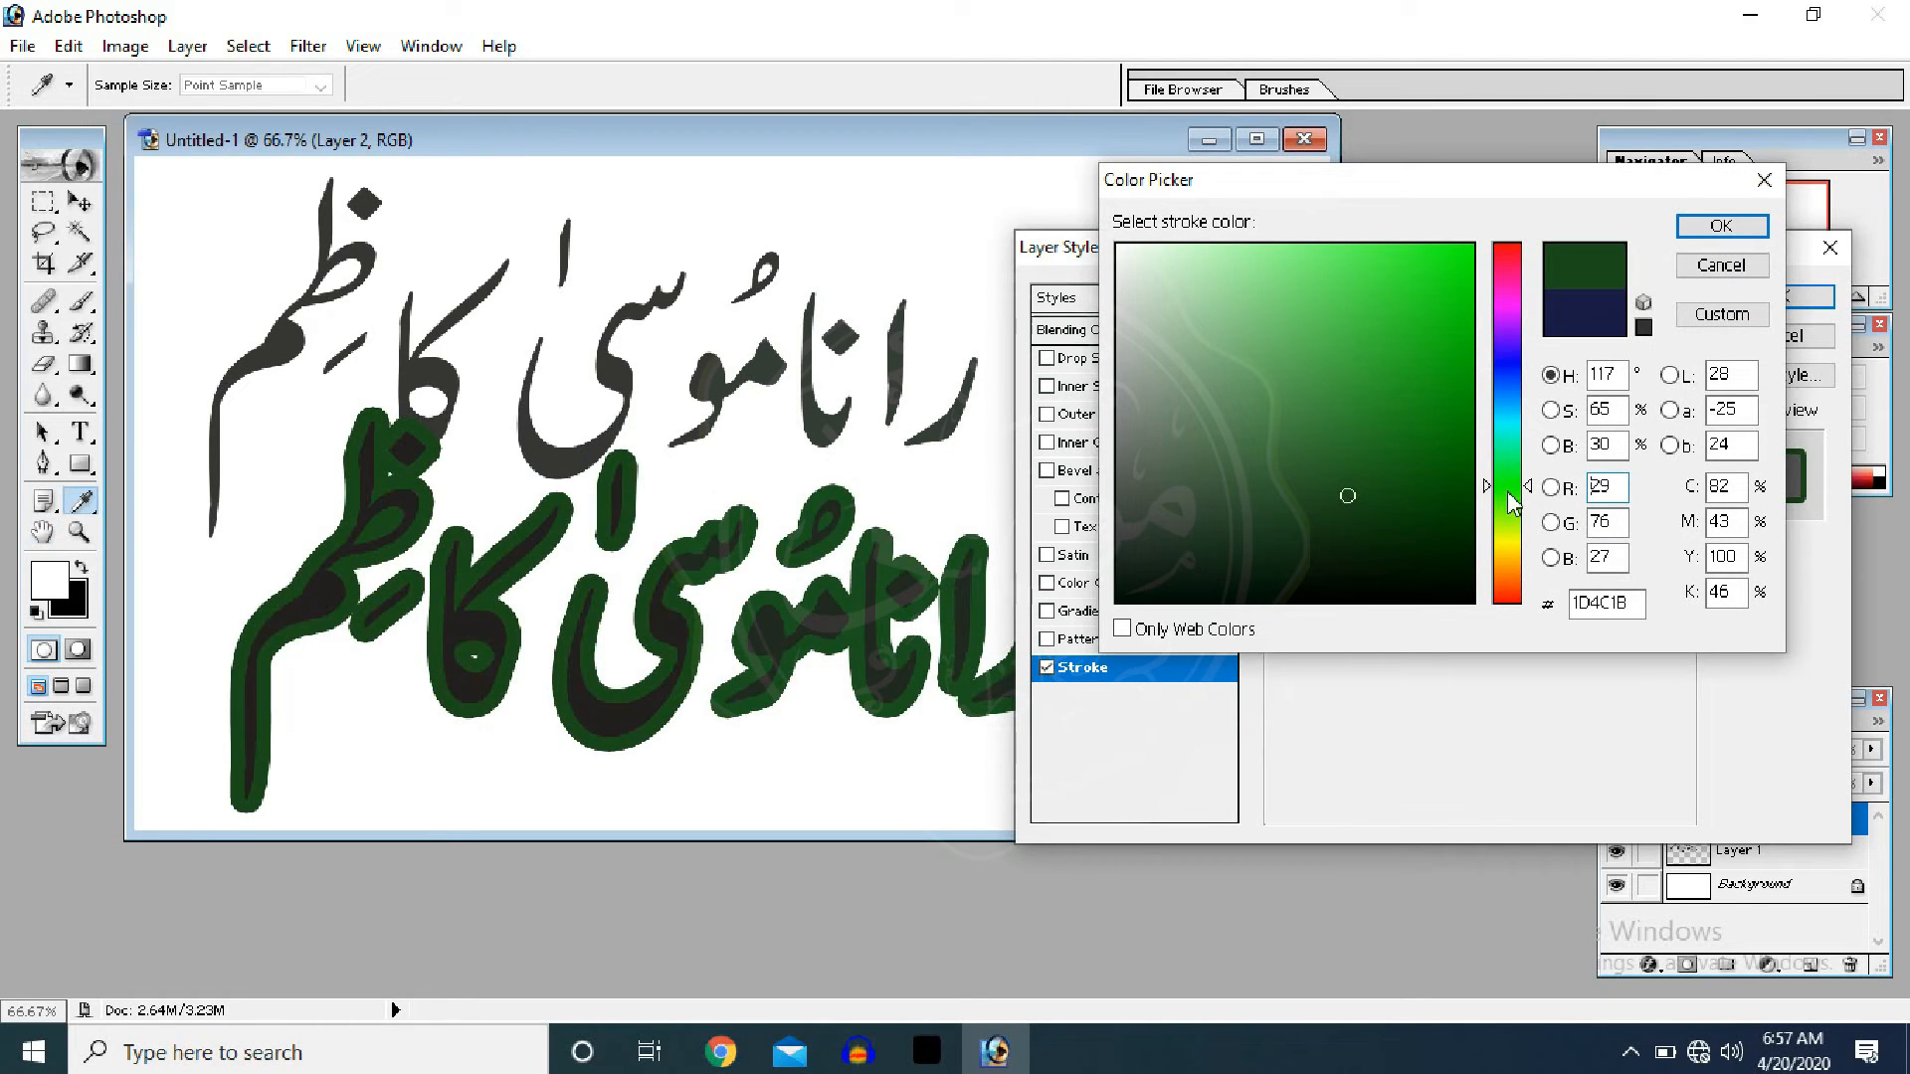
{"action": "left_click_drag", "start_coordinate": [1349, 498], "coordinate": [1359, 314]}
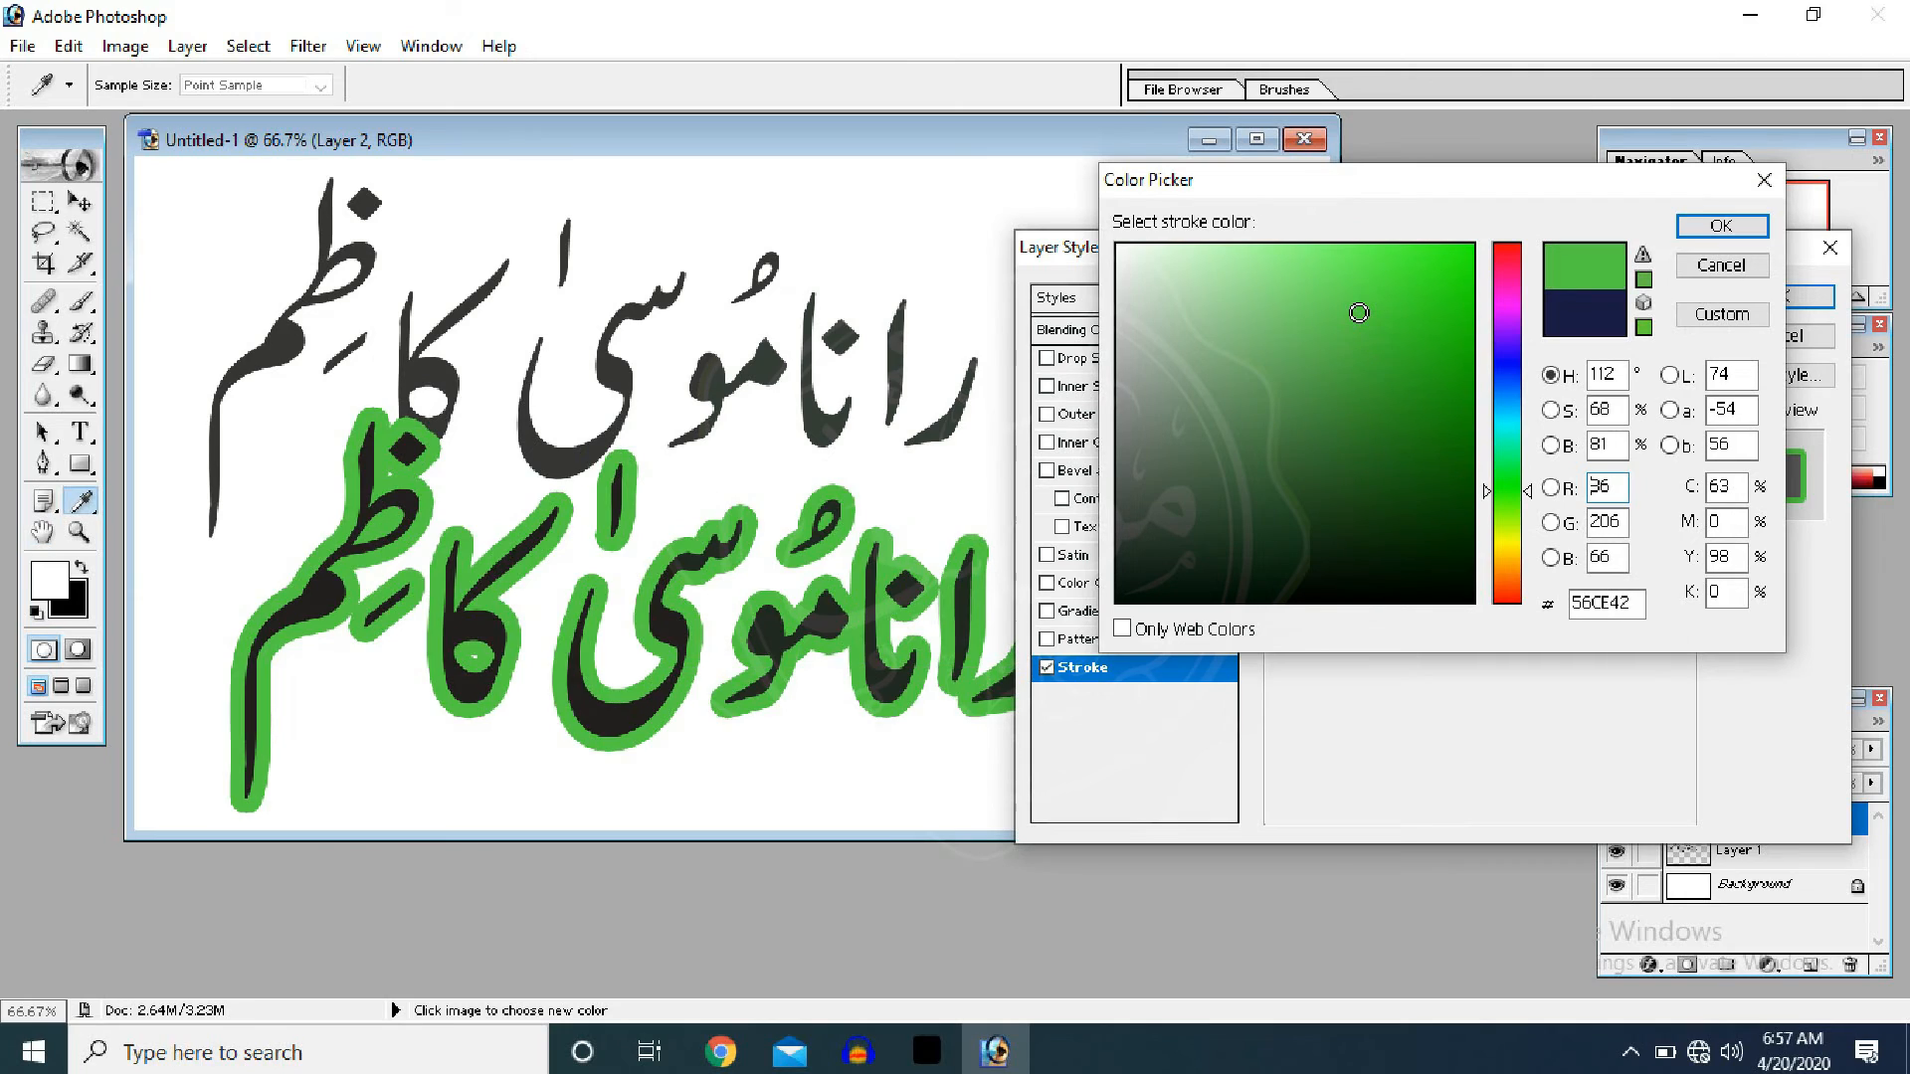
{"action": "left_click", "coordinate": [1748, 228]}
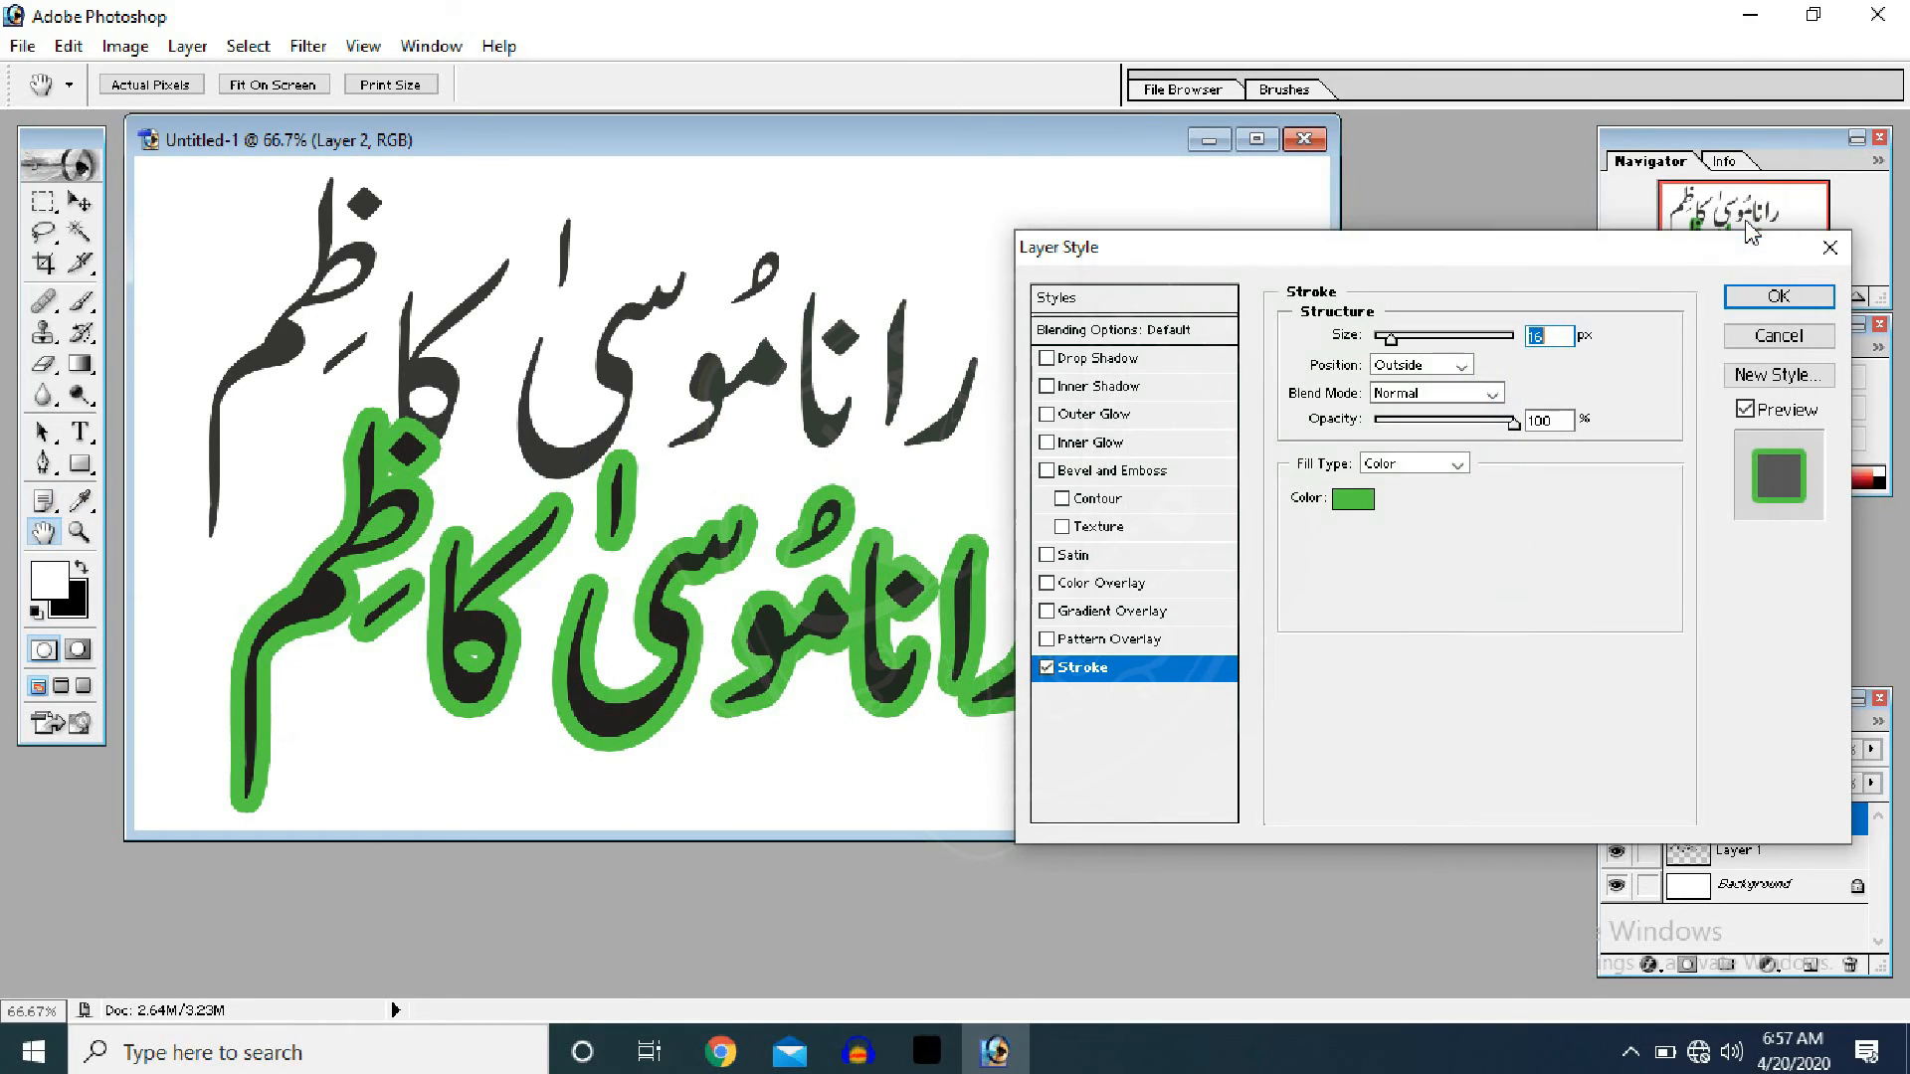
- Enable Drop Shadow and Inner Shadow, setting the inner shadow distance to 29 px
{"action": "left_click", "coordinate": [1112, 366]}
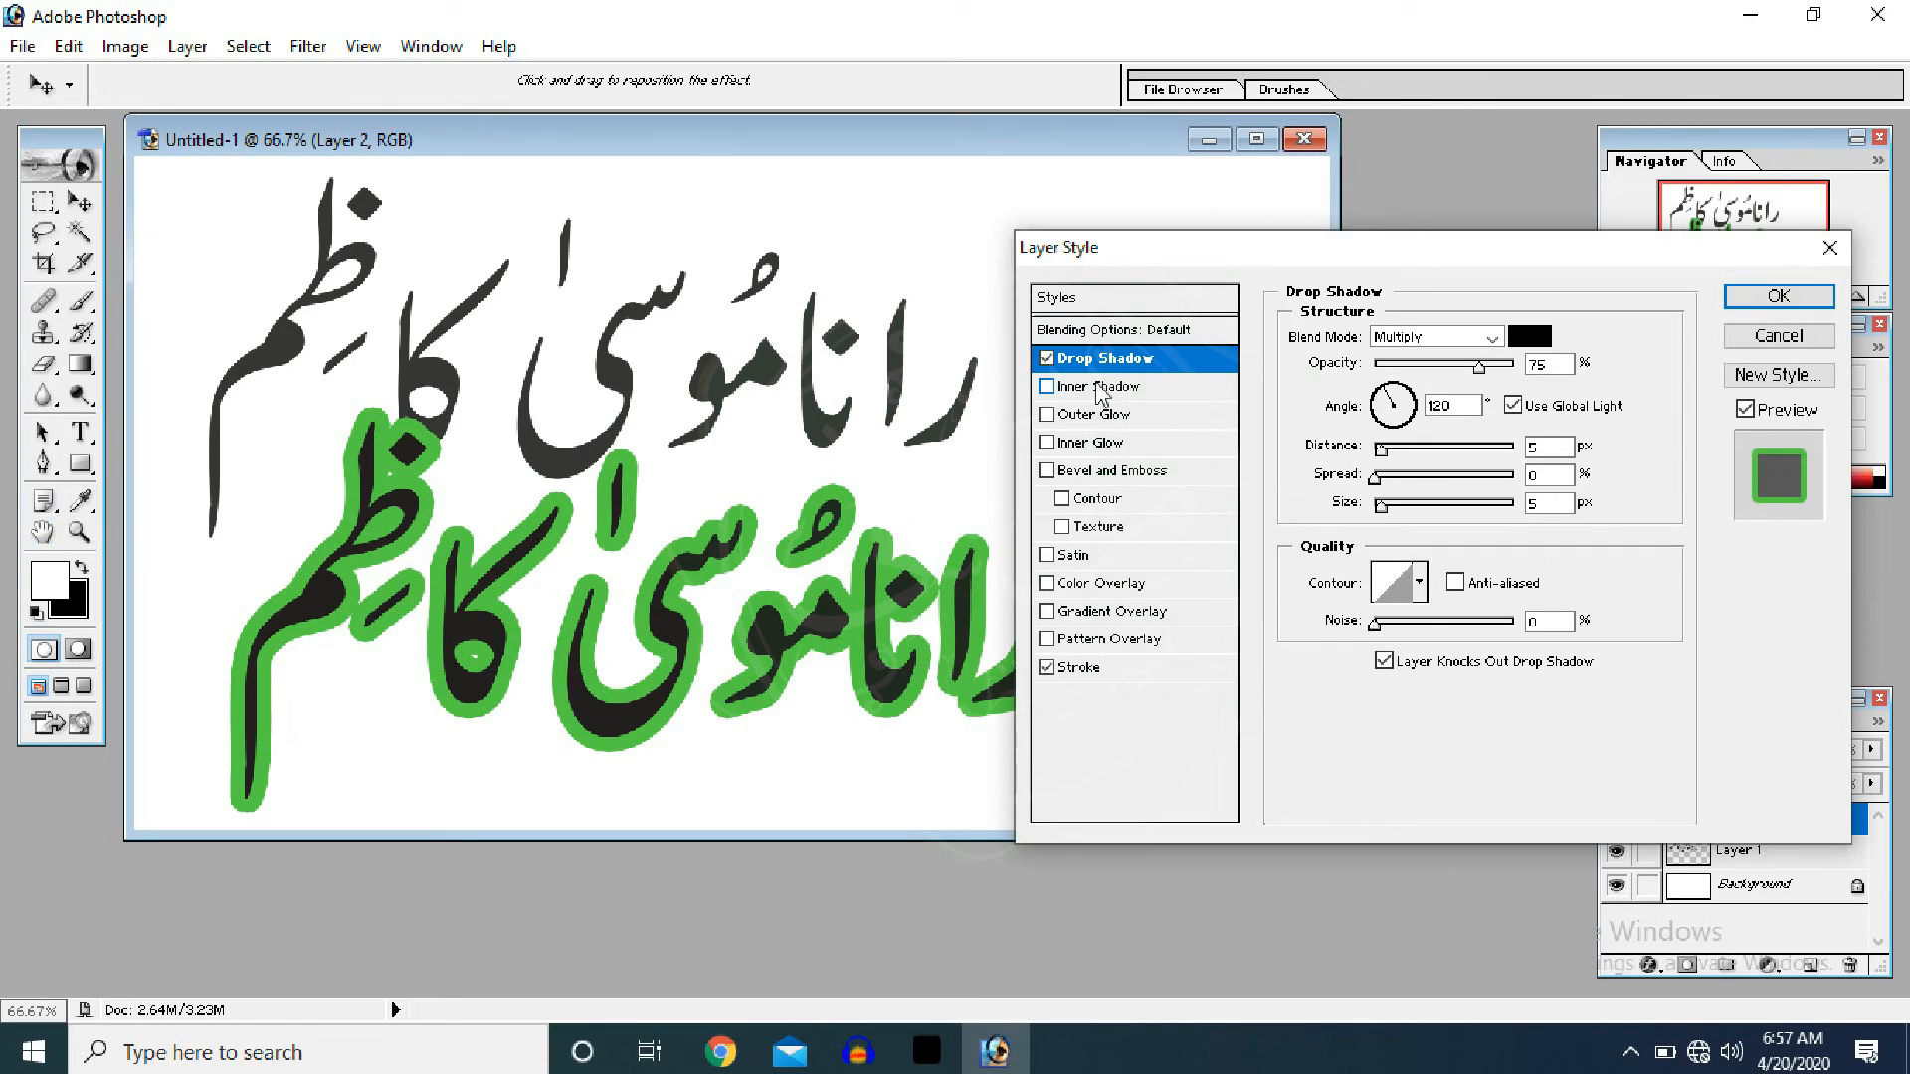
{"action": "left_click", "coordinate": [1096, 394]}
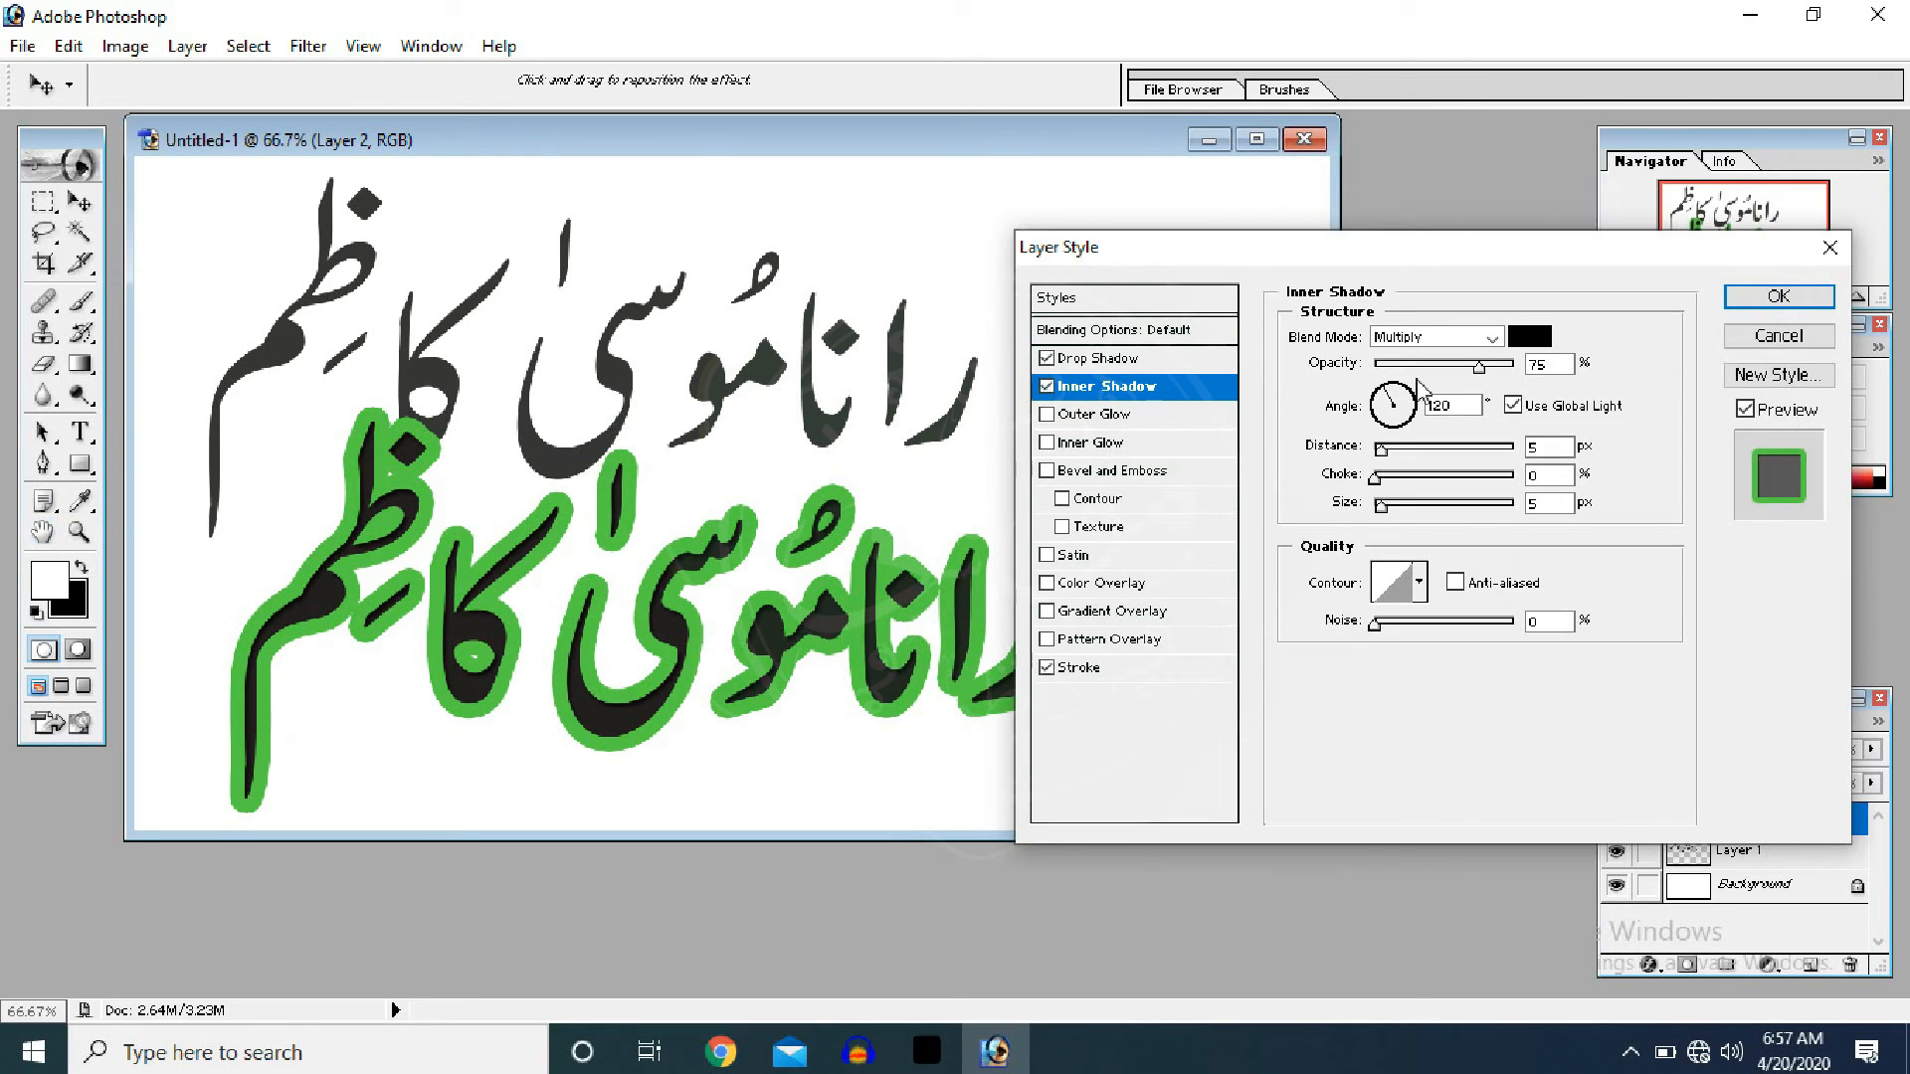
{"action": "mouse_move", "coordinate": [1389, 451]}
{"action": "left_mouse_down"}
{"action": "mouse_move", "coordinate": [1417, 455]}
{"action": "mouse_move", "coordinate": [1387, 464]}
{"action": "left_mouse_up"}
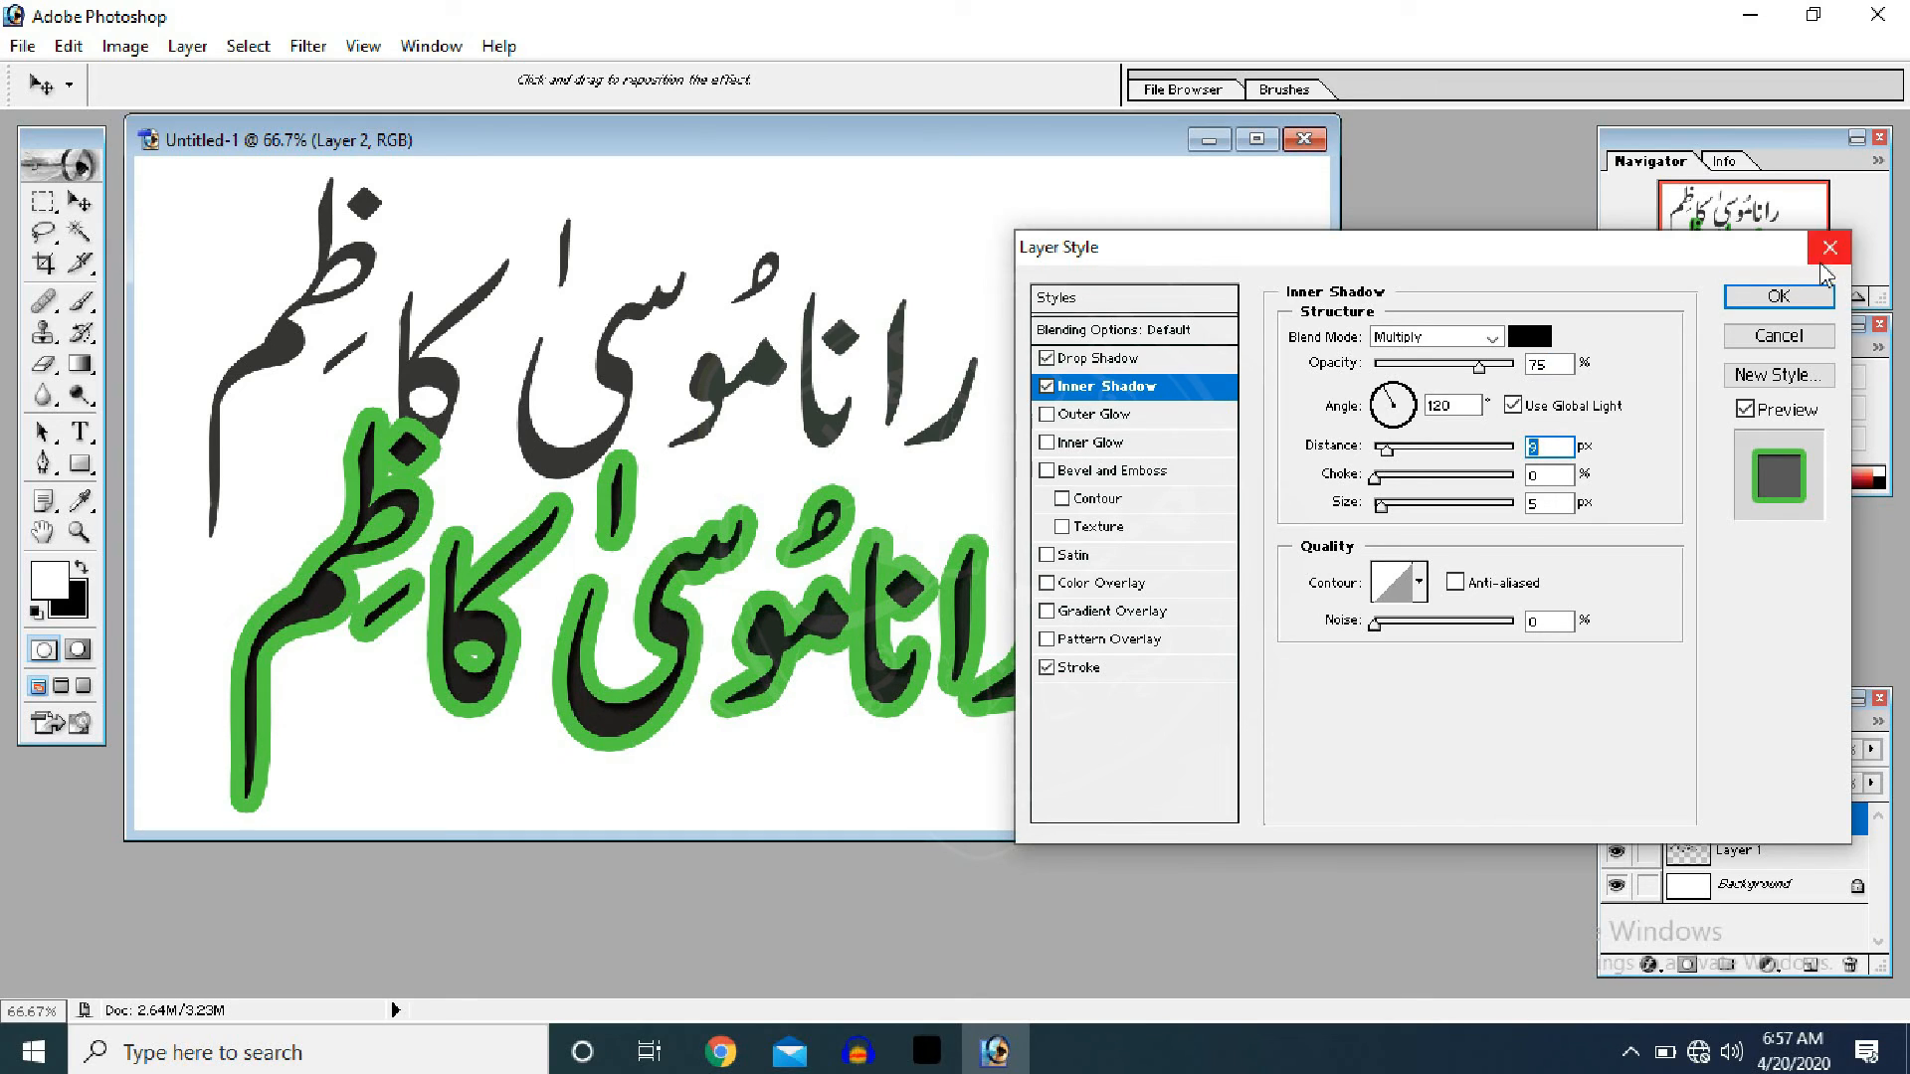